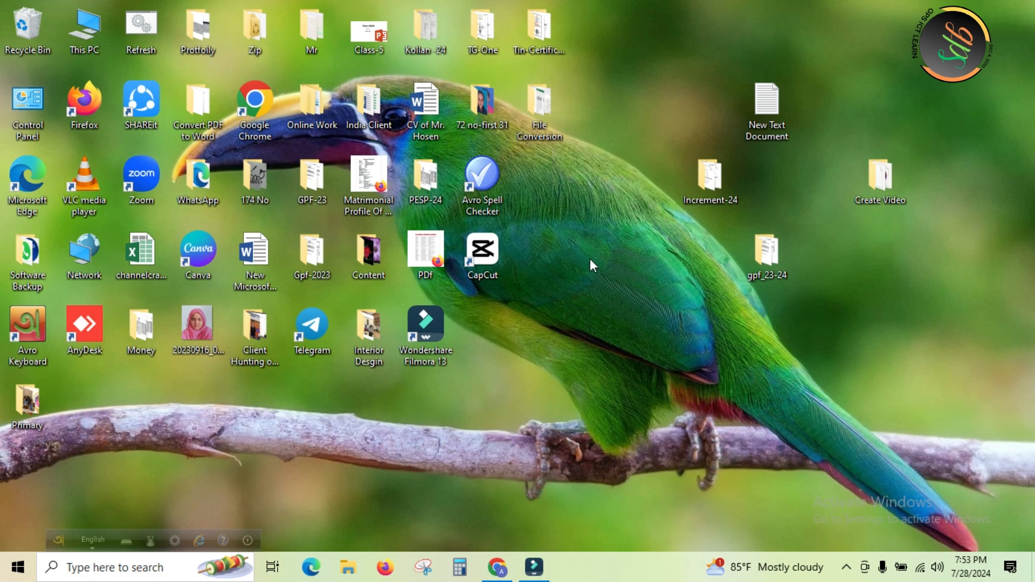
right_click(590, 259)
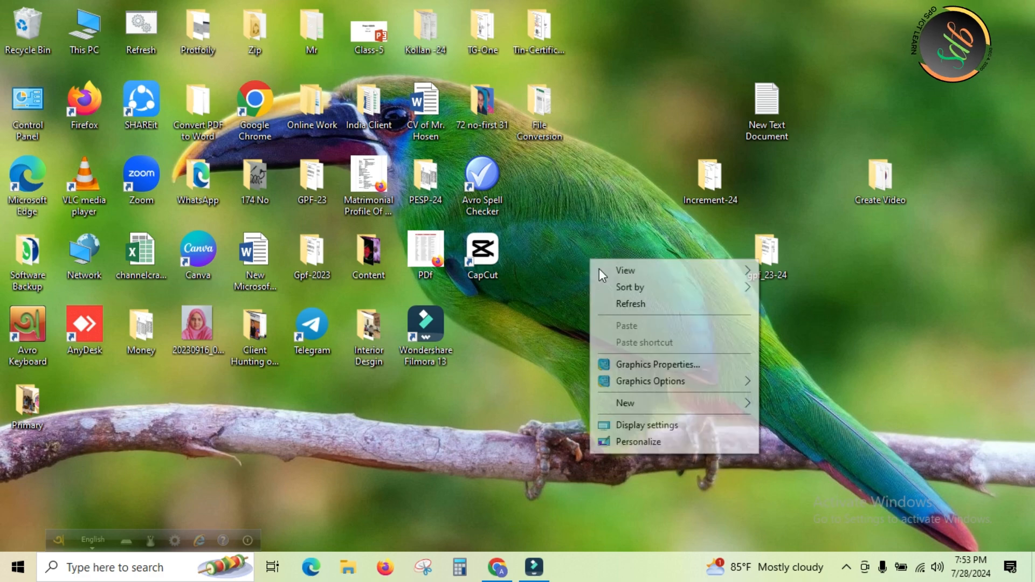
left_click(640, 304)
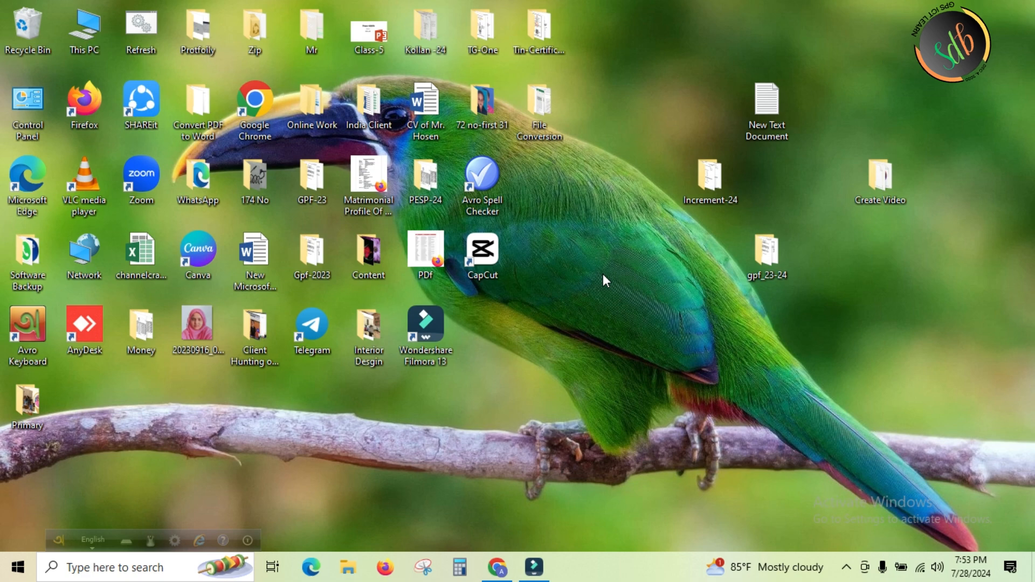
right_click(602, 274)
left_click(645, 319)
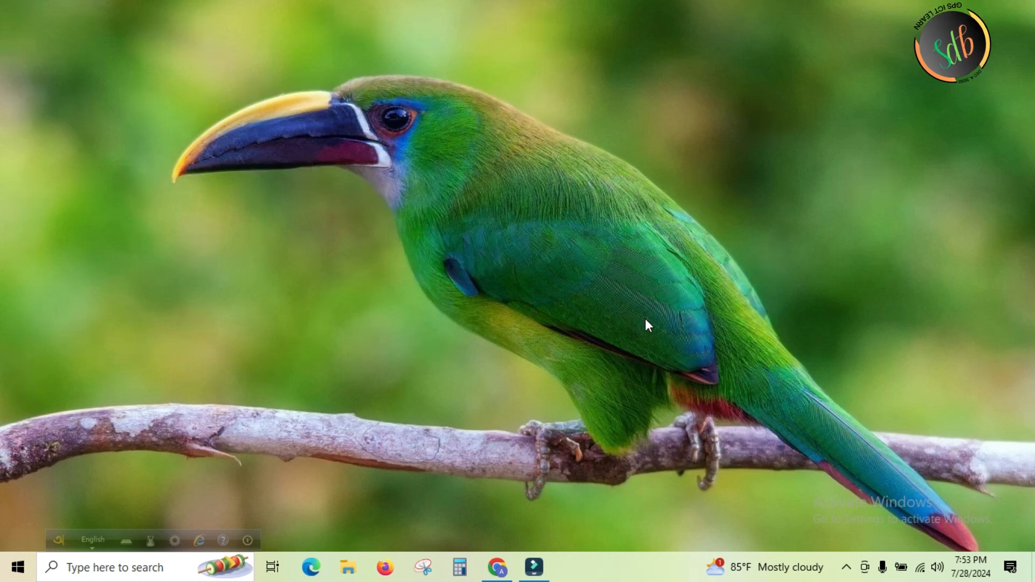
right_click(629, 307)
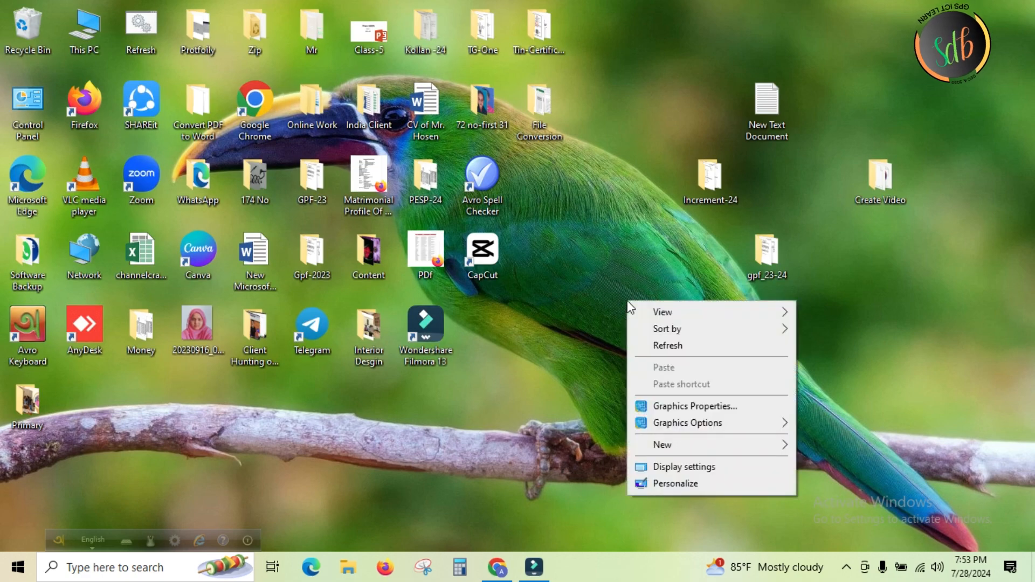
left_click(659, 347)
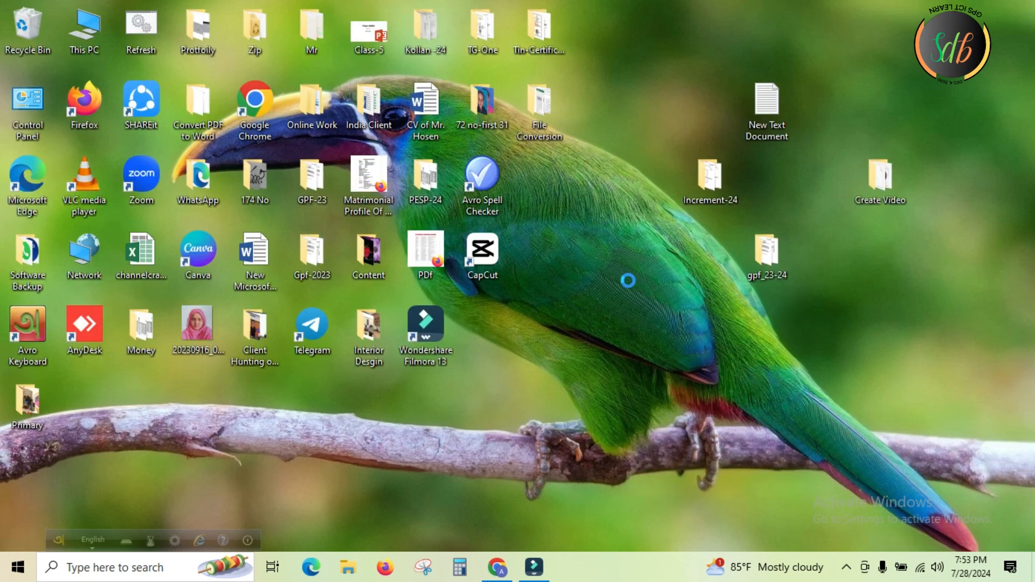
right_click(621, 261)
left_click(649, 309)
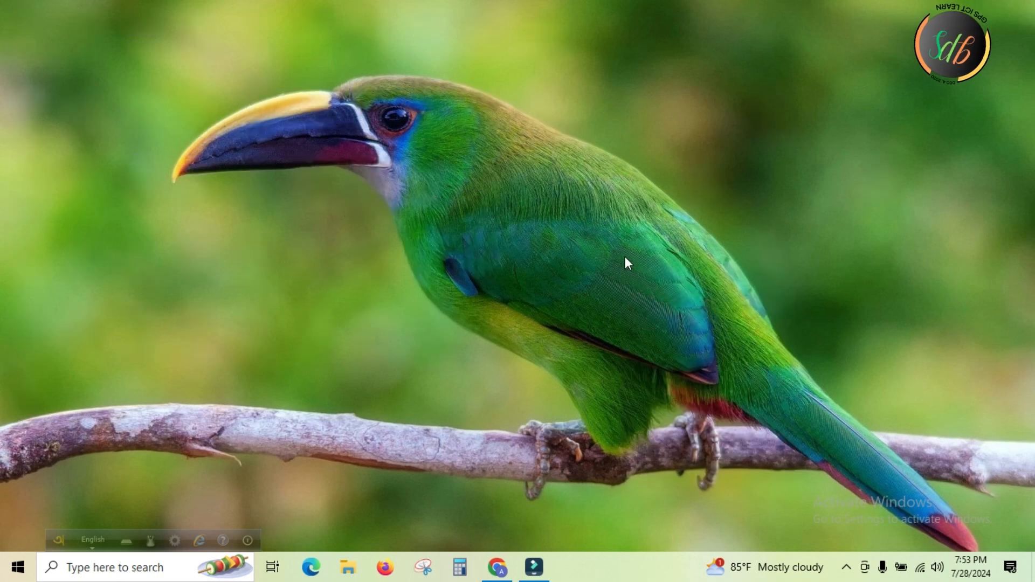
right_click(625, 258)
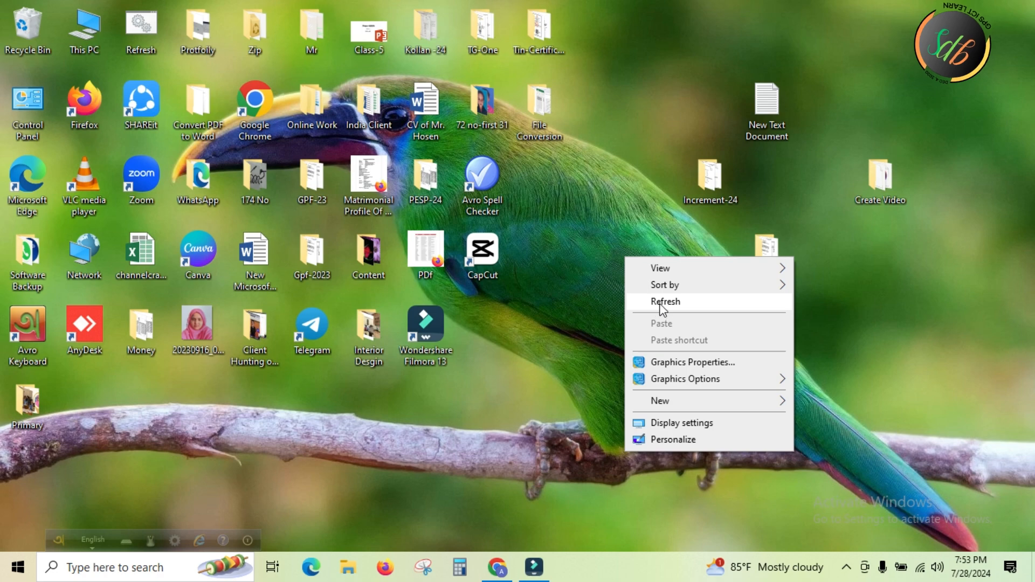
left_click(661, 305)
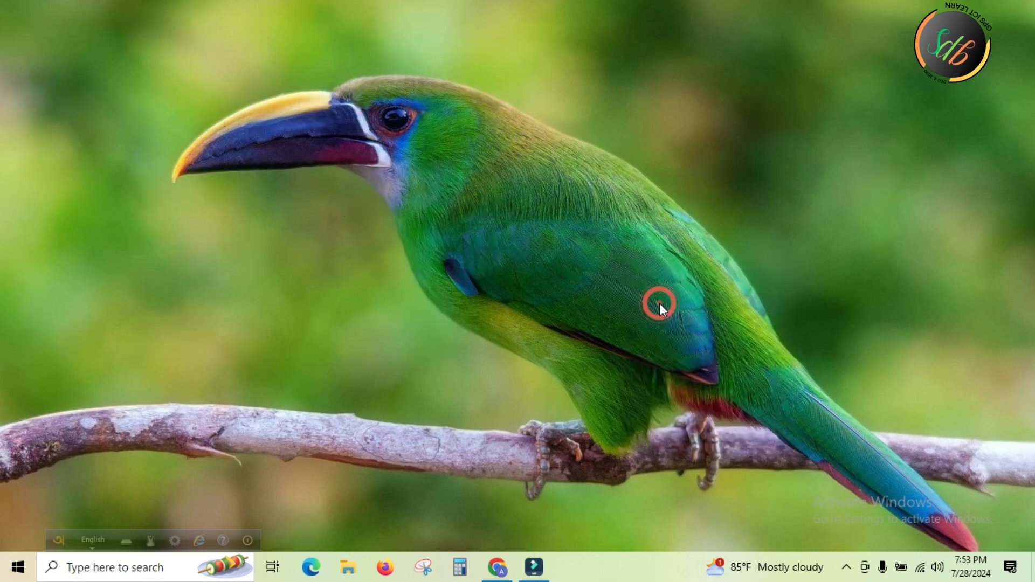
right_click(636, 139)
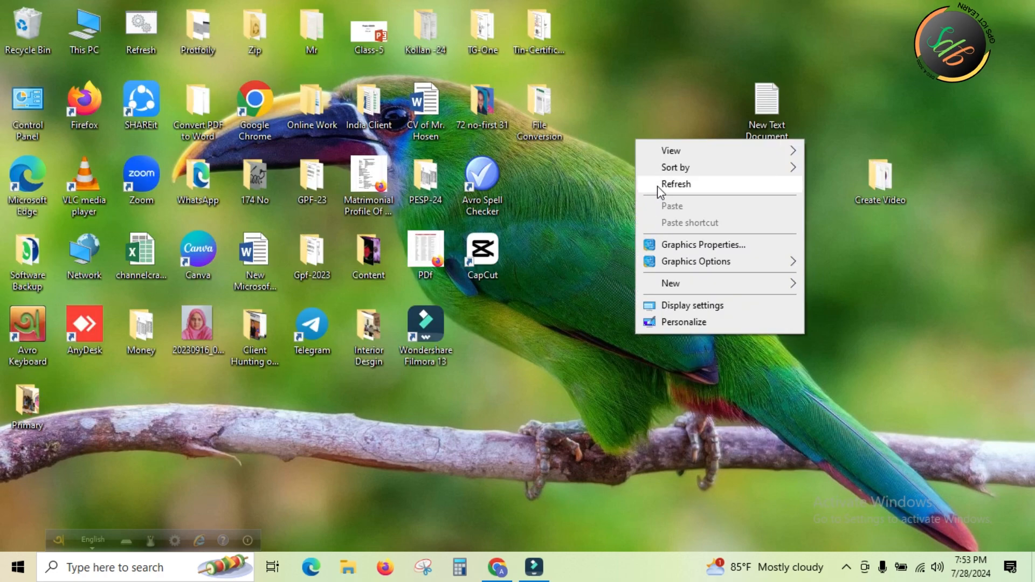
left_click(659, 186)
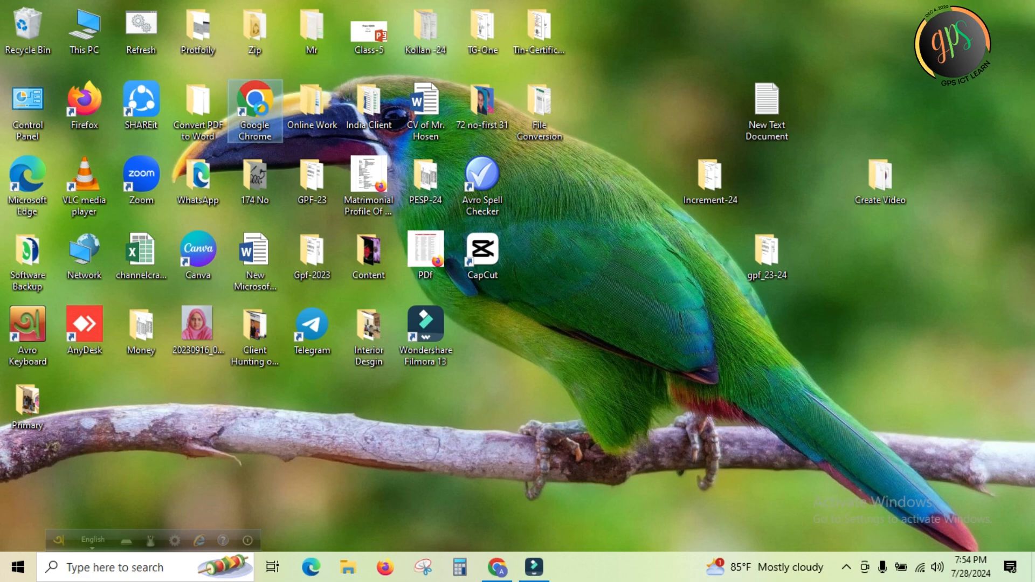
Open Google Chrome from the desktop with the Person 1 profile
right_click(261, 108)
left_click(299, 122)
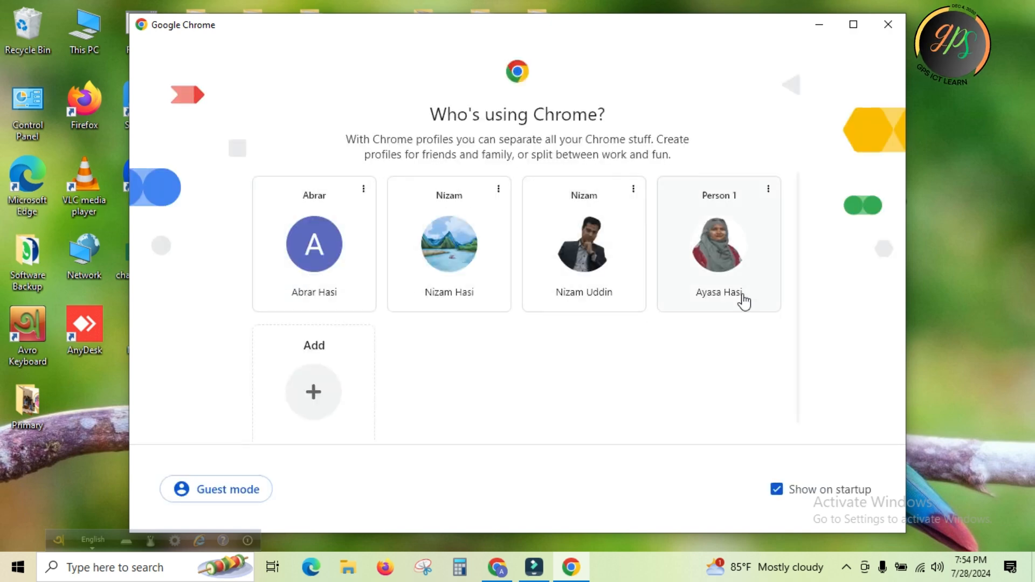
left_click(725, 253)
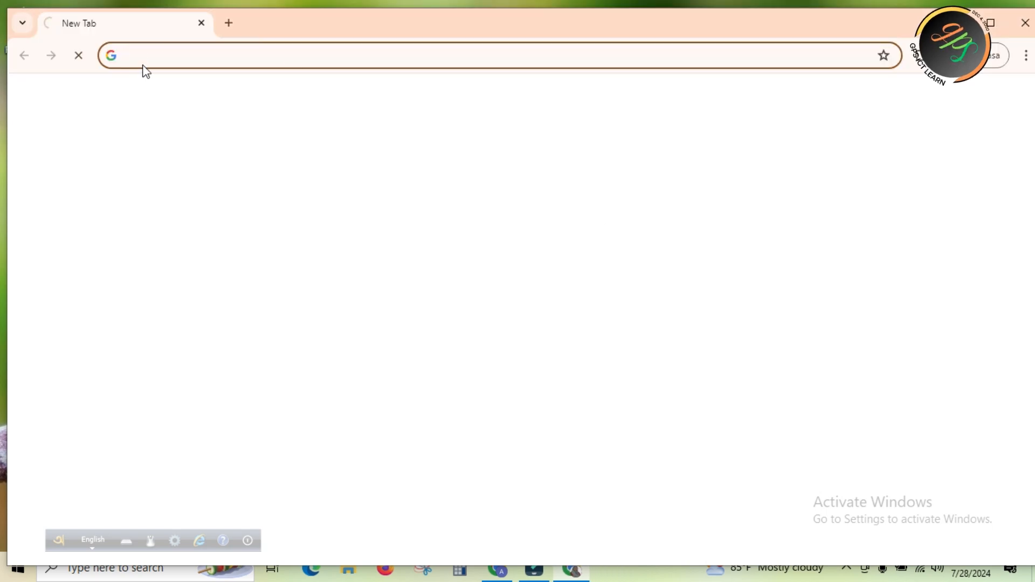
Search the web for "ipemis dpe gov bd" and open the IPEMIS site from the results
left_click(143, 55)
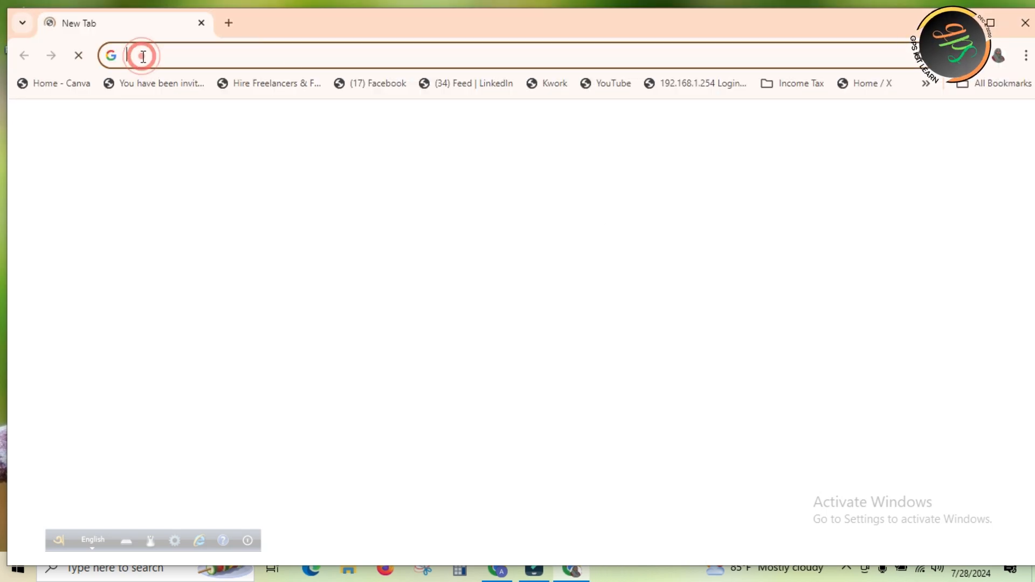
type("ipe")
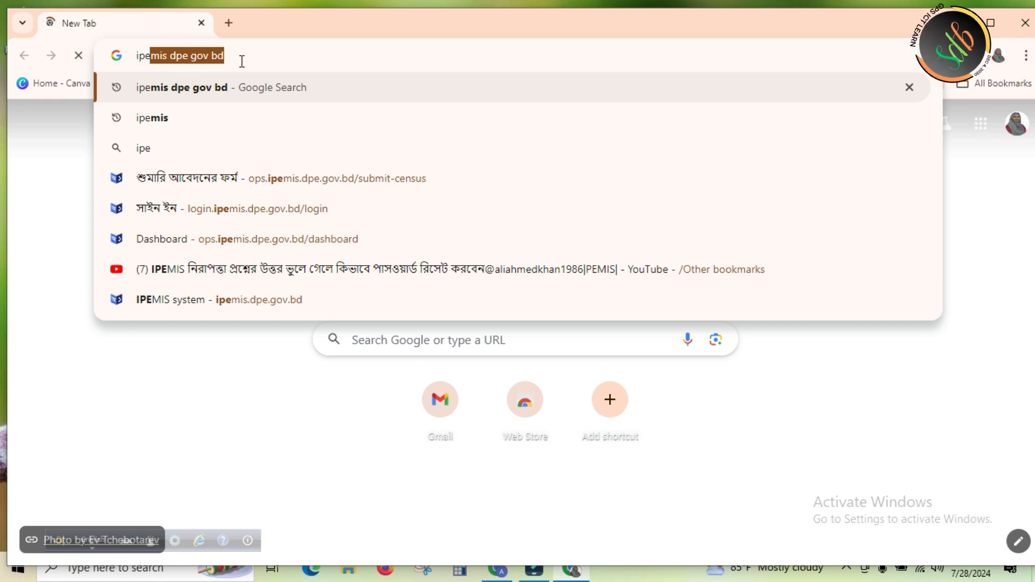
key("Return")
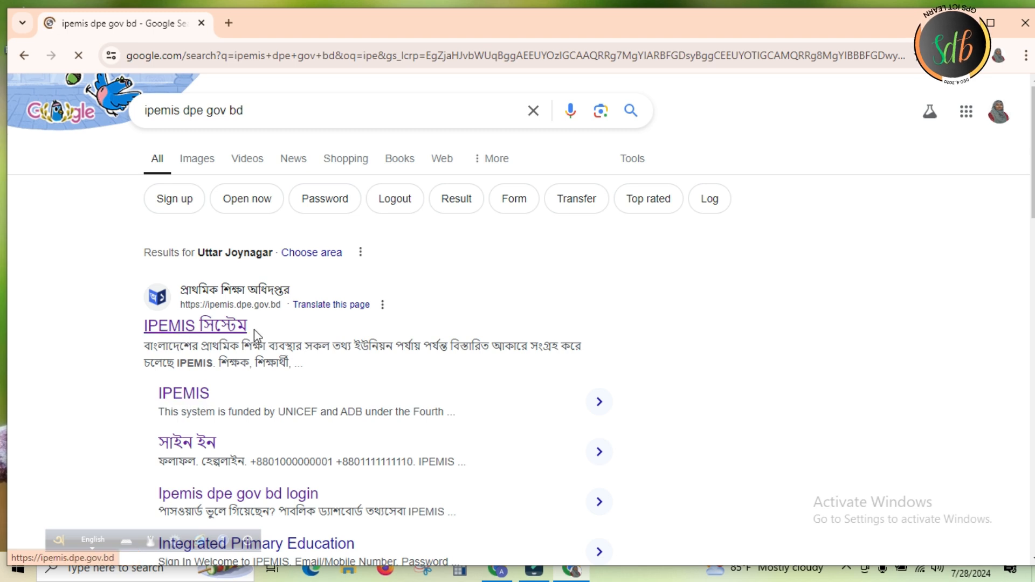
left_click(182, 396)
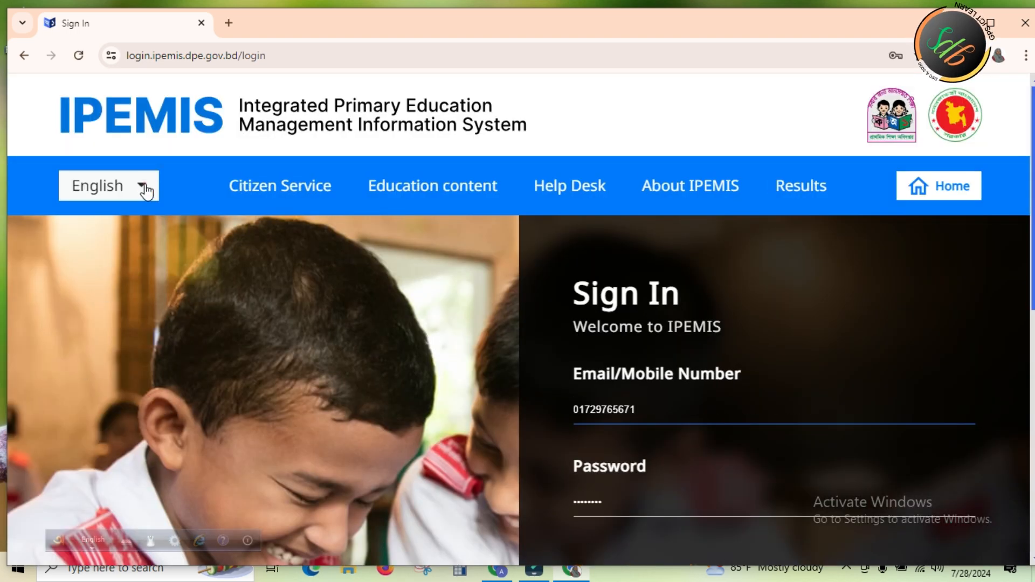
Switch the IPEMIS sign-in page to Bangla and sign in with the saved mobile number and password
left_click(141, 186)
left_click(96, 223)
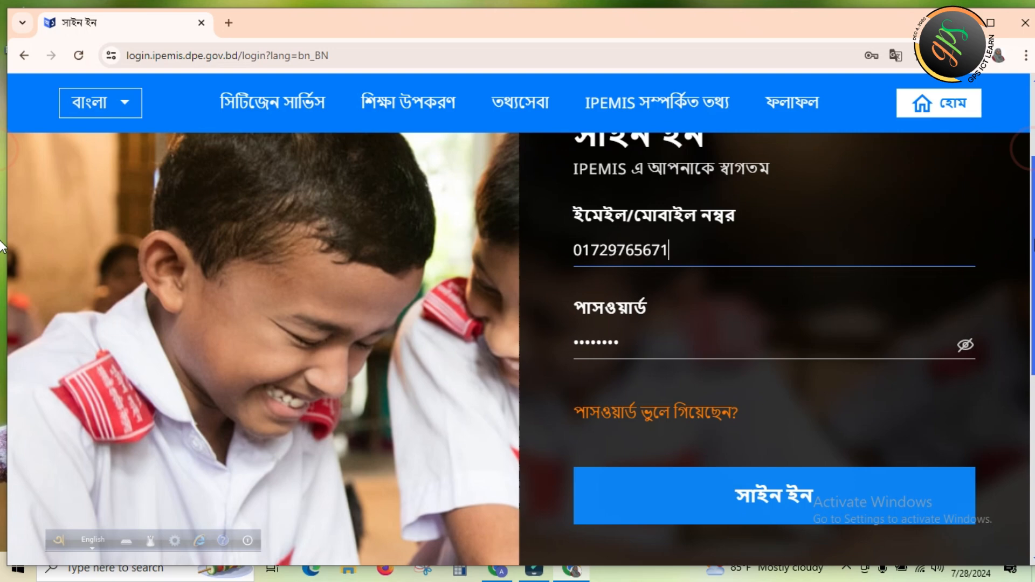
mouse_move(1034, 238)
left_mouse_down()
mouse_move(1034, 248)
mouse_move(1034, 235)
left_mouse_up()
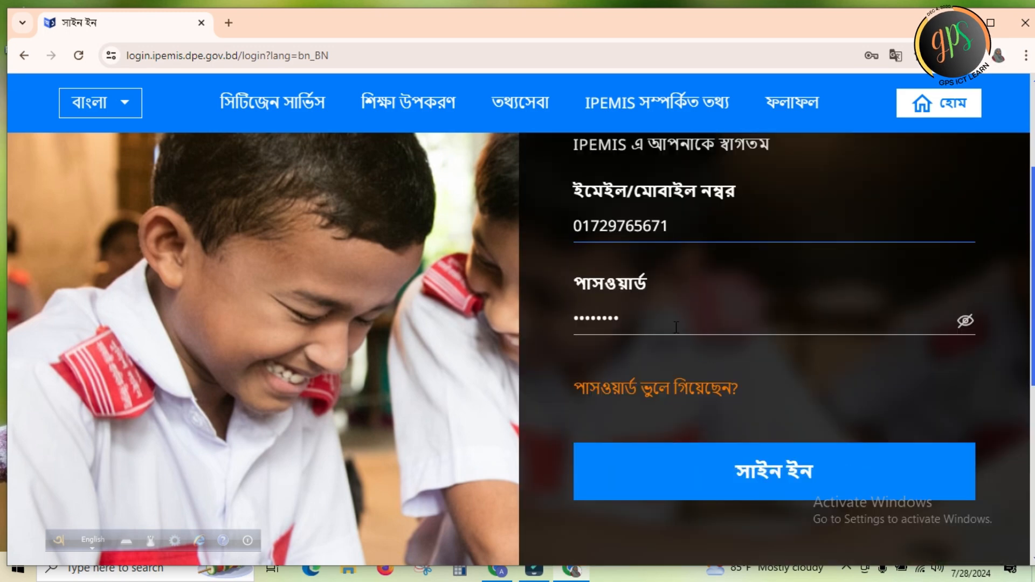
left_click(762, 476)
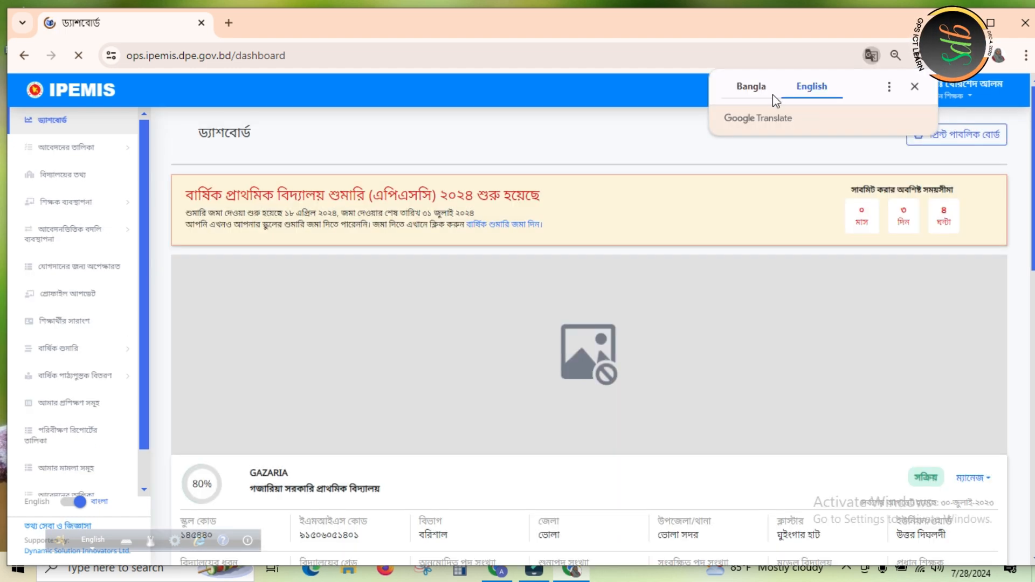
Open the school information page (বিদ্যালয়ের তথ্য) and show it in its original Bangla instead of the English translation
left_click(746, 91)
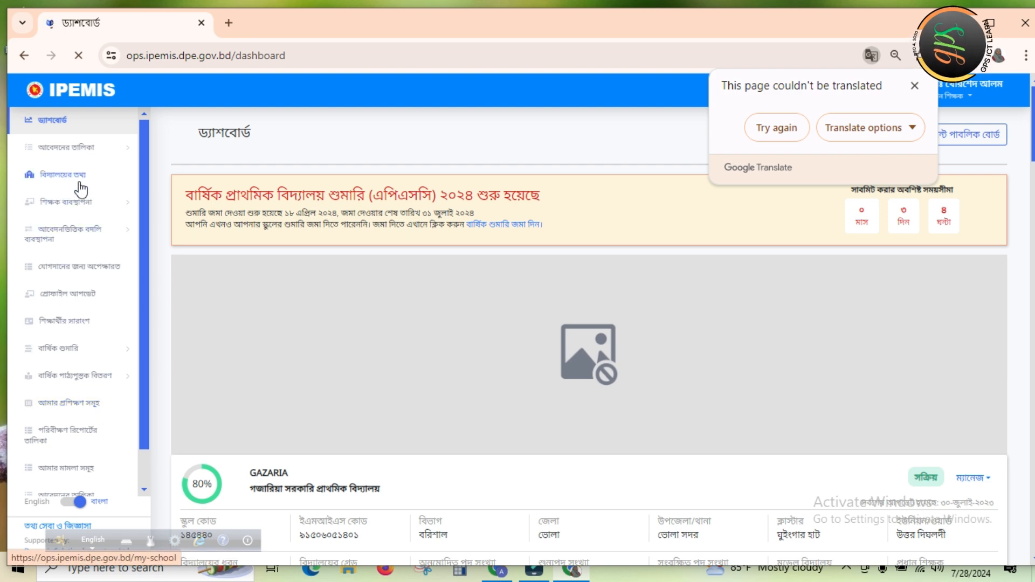
left_click(63, 174)
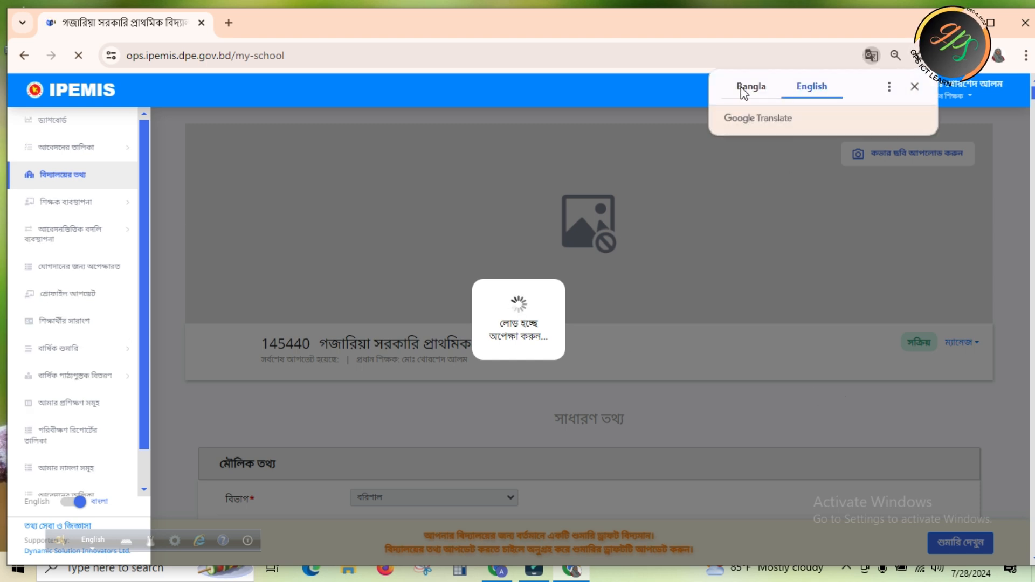
left_click(743, 90)
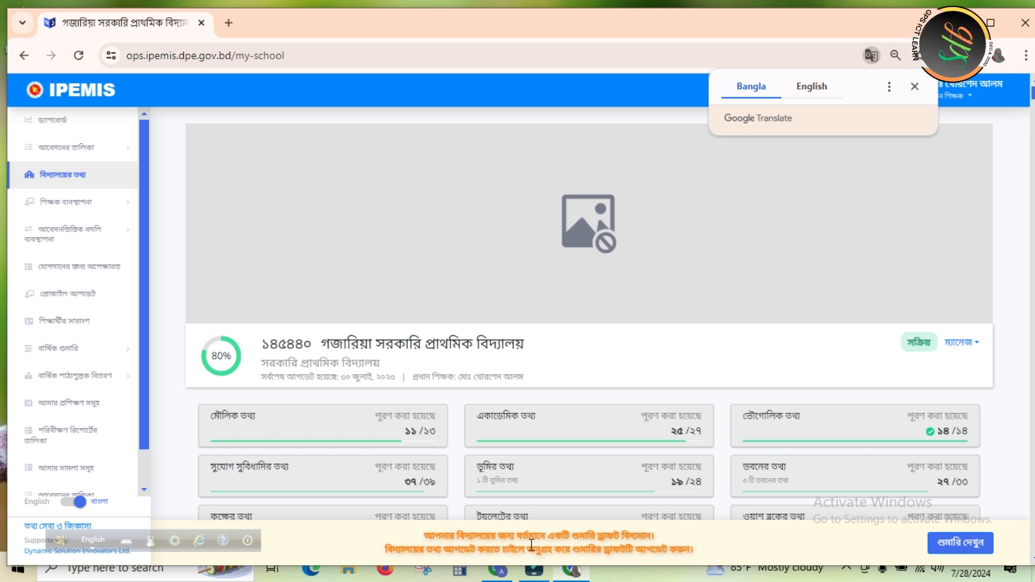
Open the school's annual census draft, switch it to English and back, and display it in its original Bangla
left_click(961, 548)
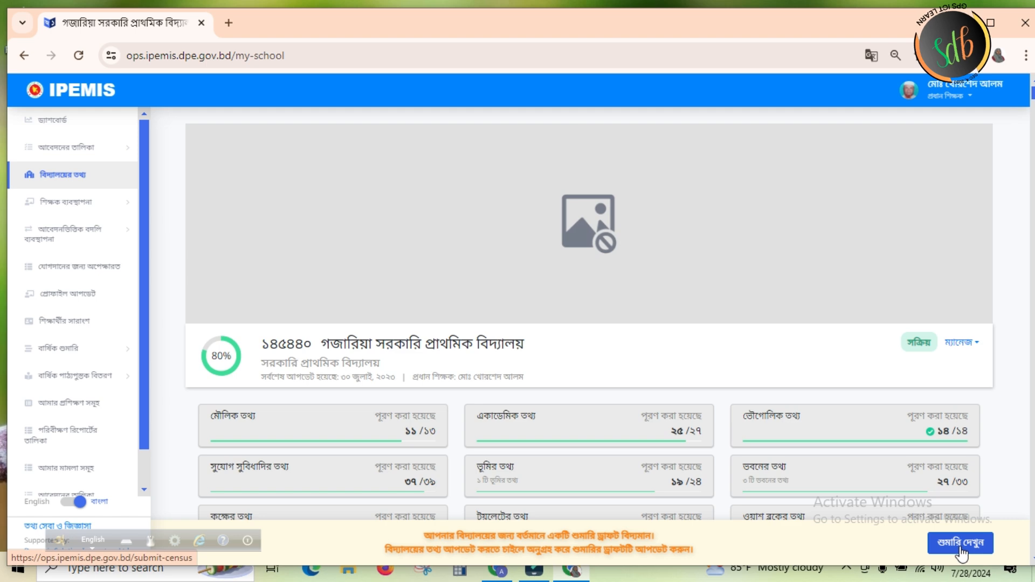
left_click(961, 545)
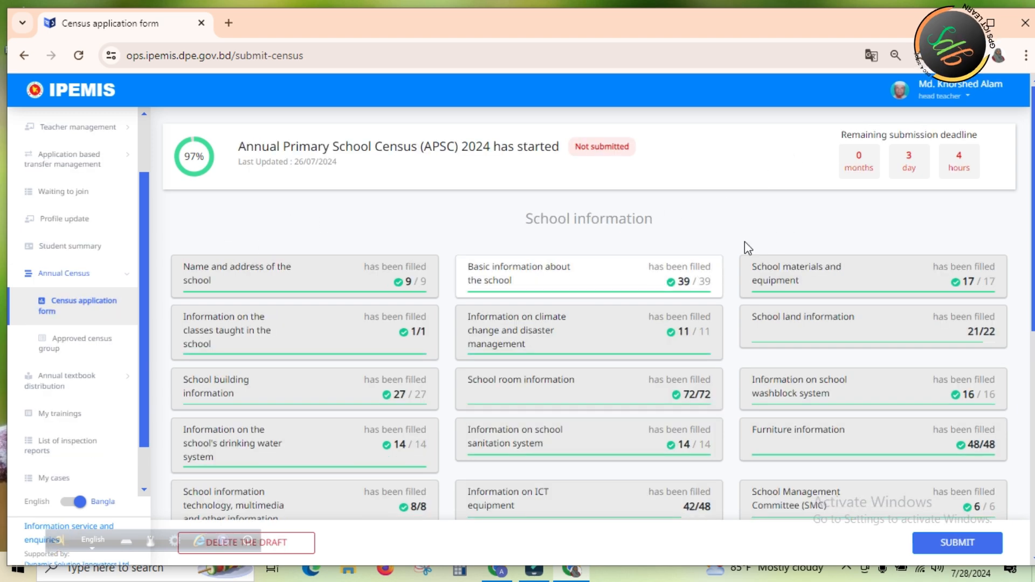
left_click(80, 504)
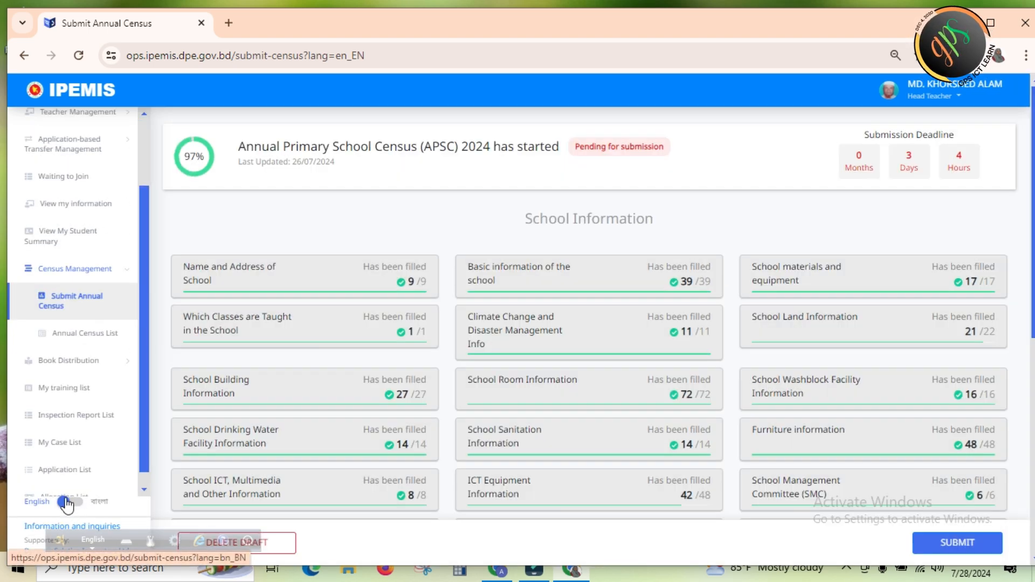
left_click(64, 503)
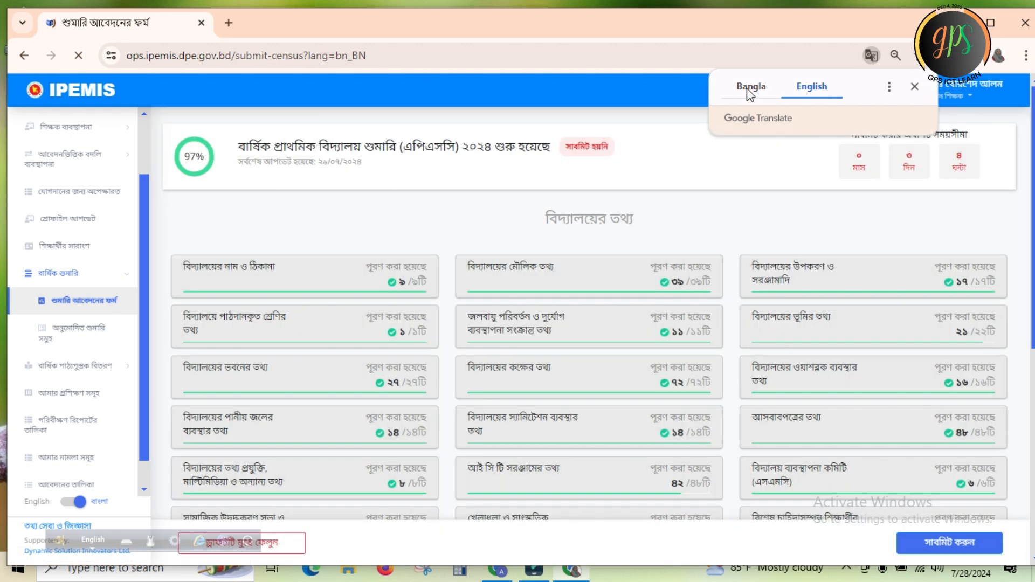
left_click(750, 89)
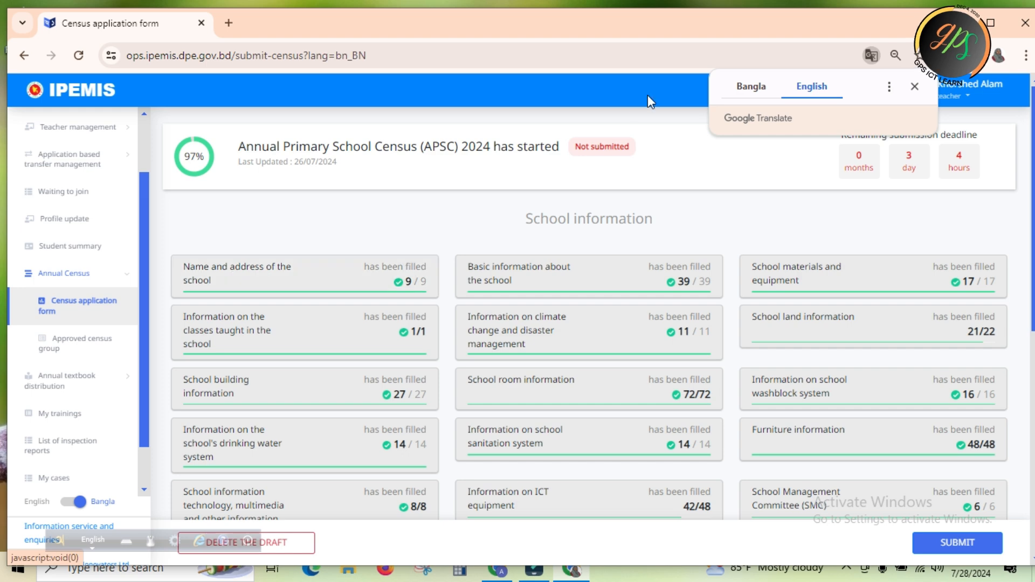
left_click(749, 86)
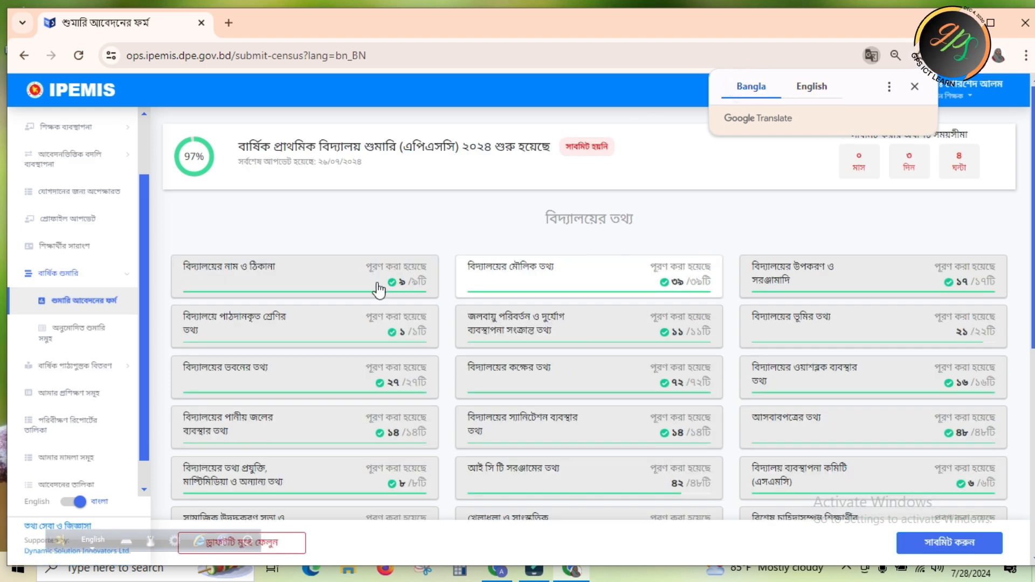
Open the census section for the school's name and address and move the Avro keyboard bar clear of the draft option
left_click(242, 276)
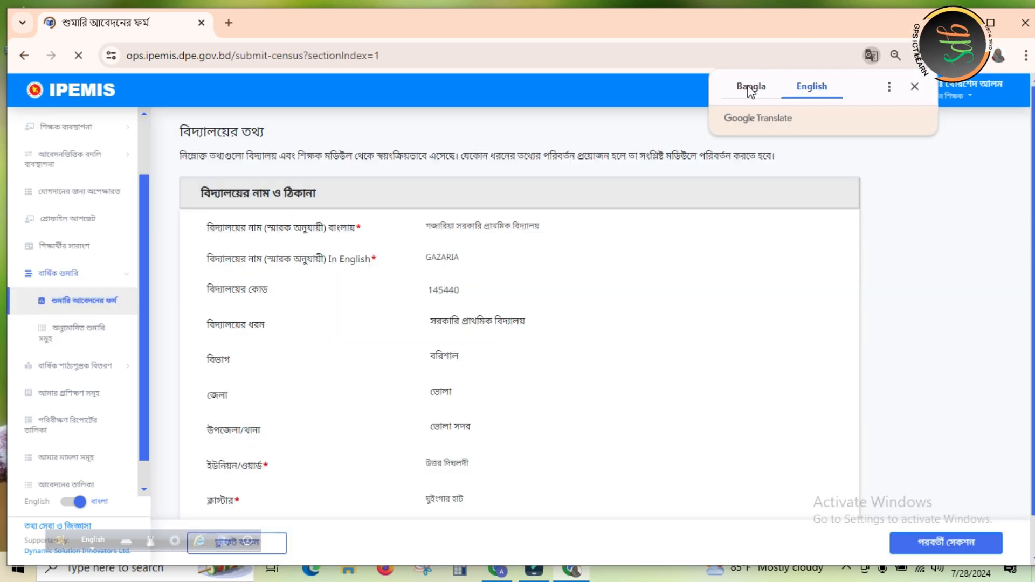
left_click(749, 89)
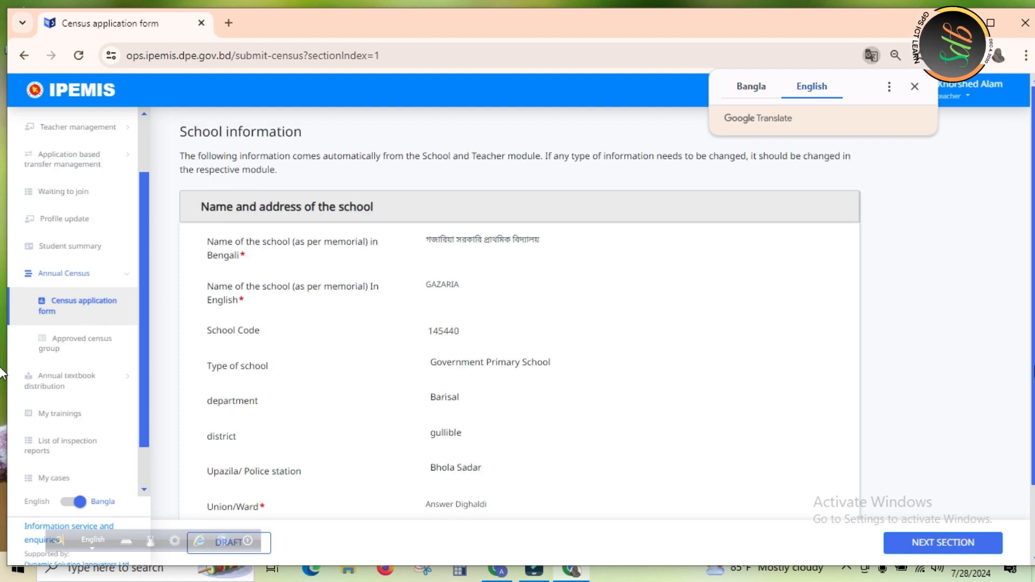
left_click_drag(1034, 187, 1033, 141)
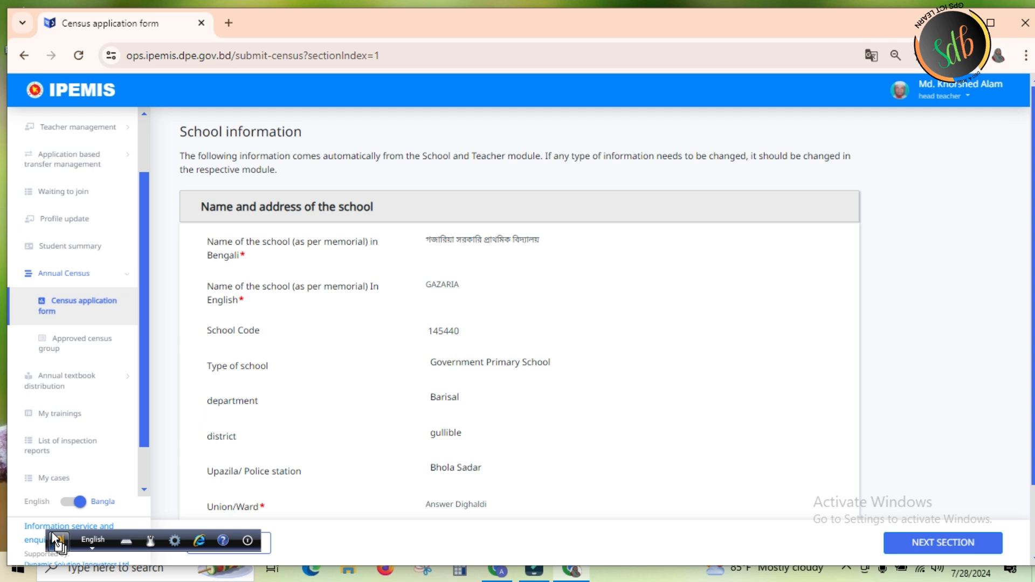
left_click_drag(52, 532, 54, 567)
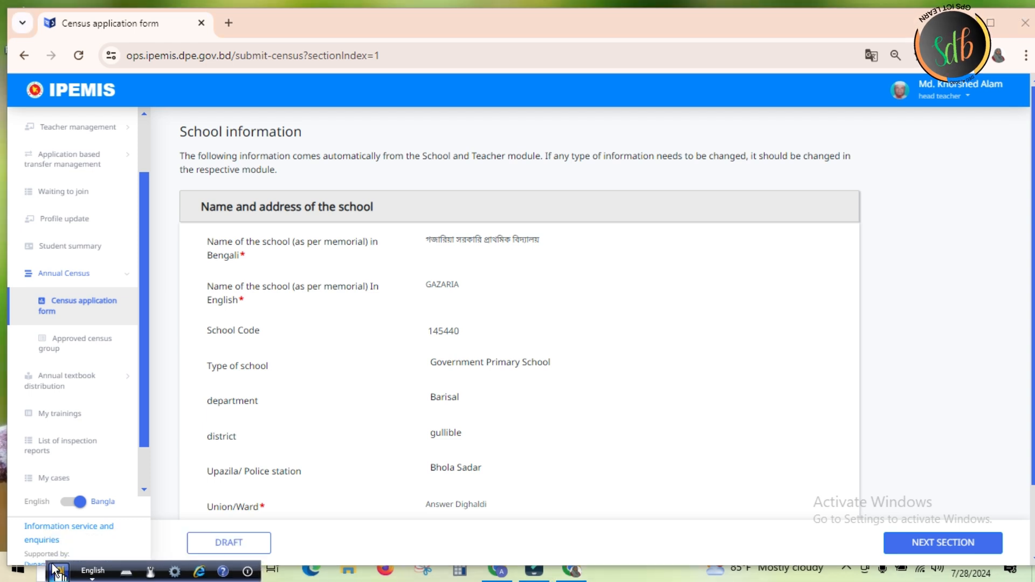
Save the name and address section as a draft and show the census overview in its original Bangla
left_click(232, 542)
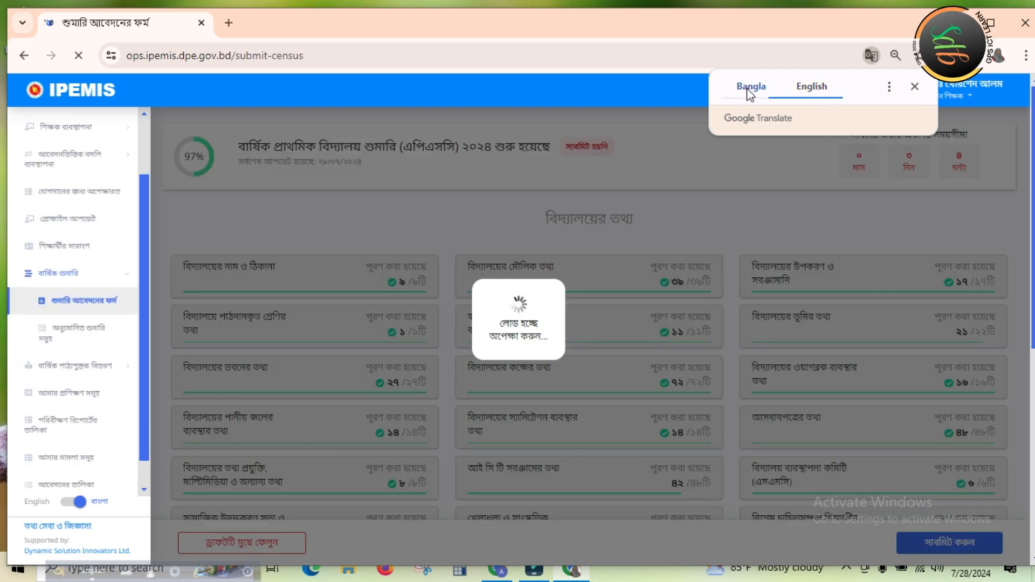
left_click(751, 90)
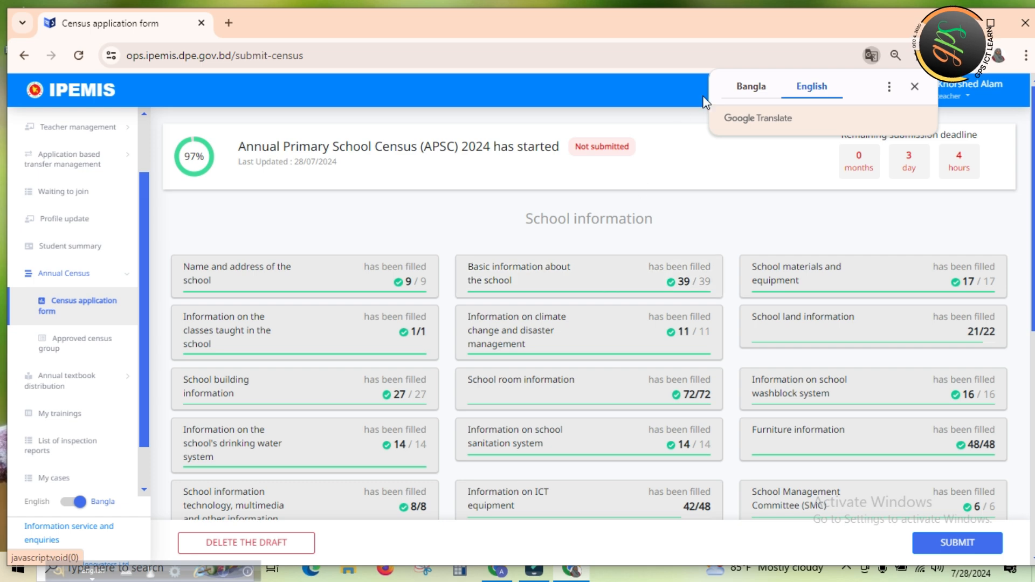
left_click(752, 90)
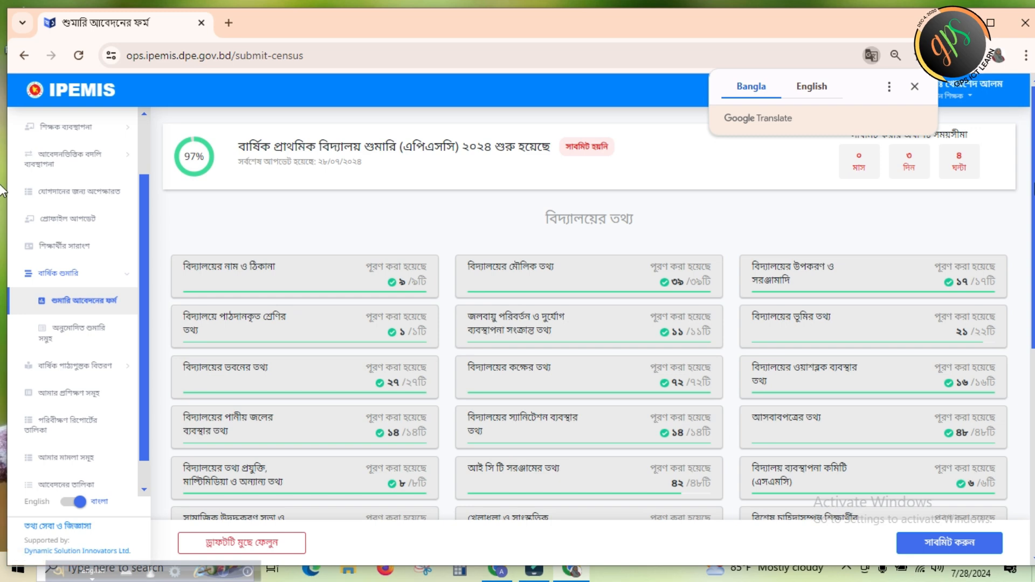
Open the census section for the school's basic information (বিদ্যালয়ের মৌলিক তথ্য) and keep it in its original Bangla
left_click_drag(1033, 184, 1033, 230)
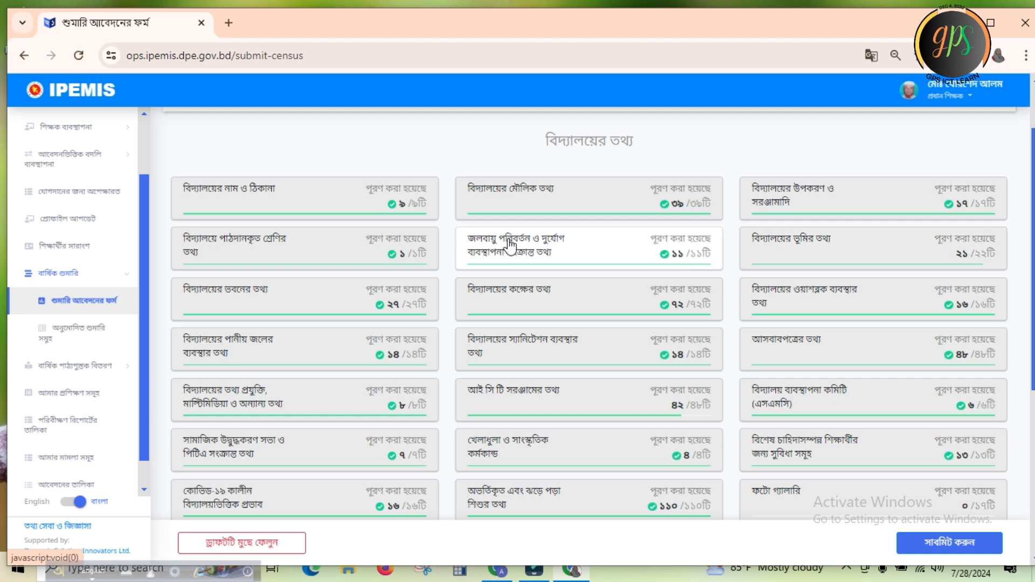
left_click(574, 197)
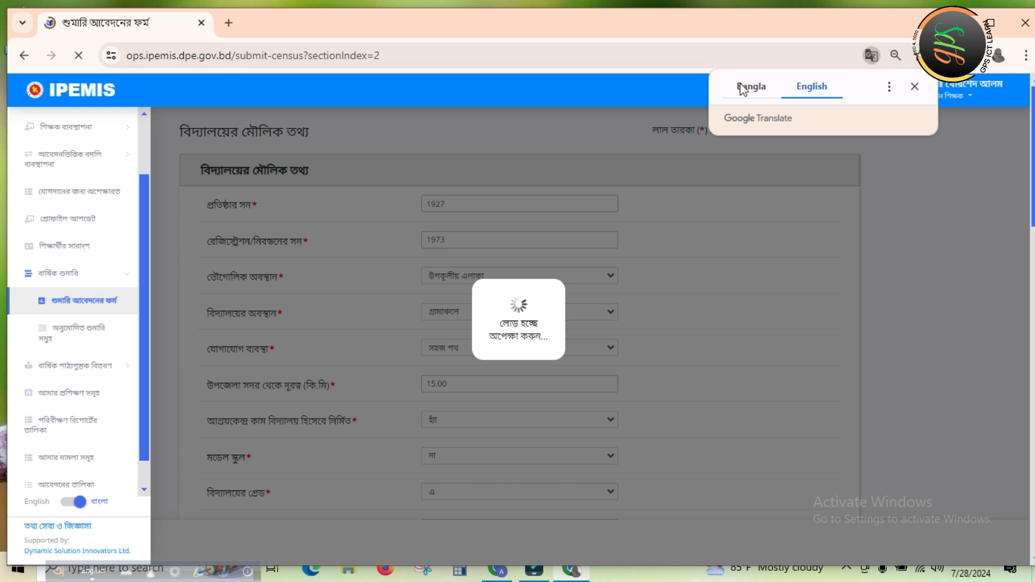
left_click(744, 87)
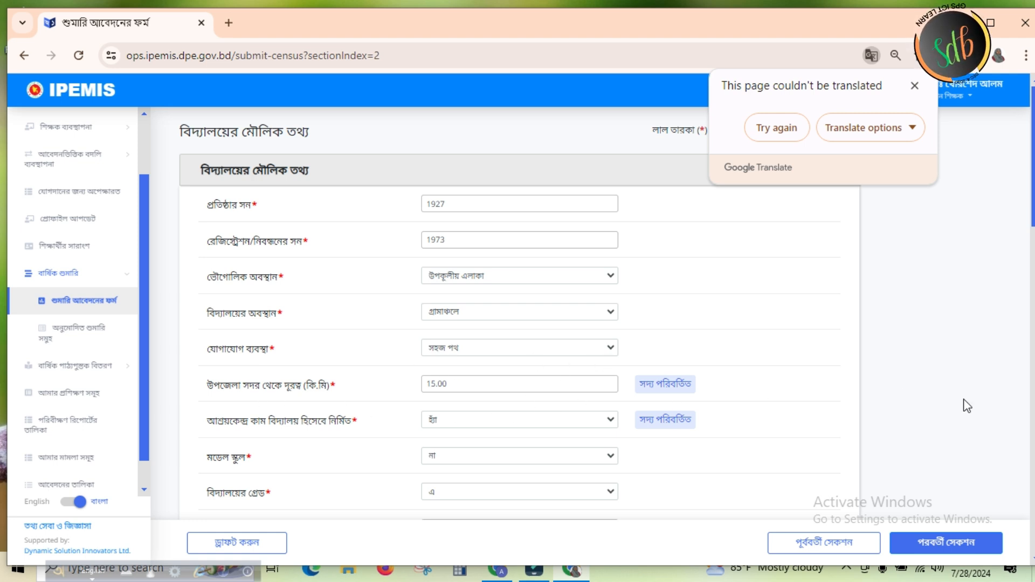
Set the model school field (মডেল স্কুল) to না and the school grade (বিদ্যালয়ের গ্রেড) to এ
scroll(2, 218, "down", 4)
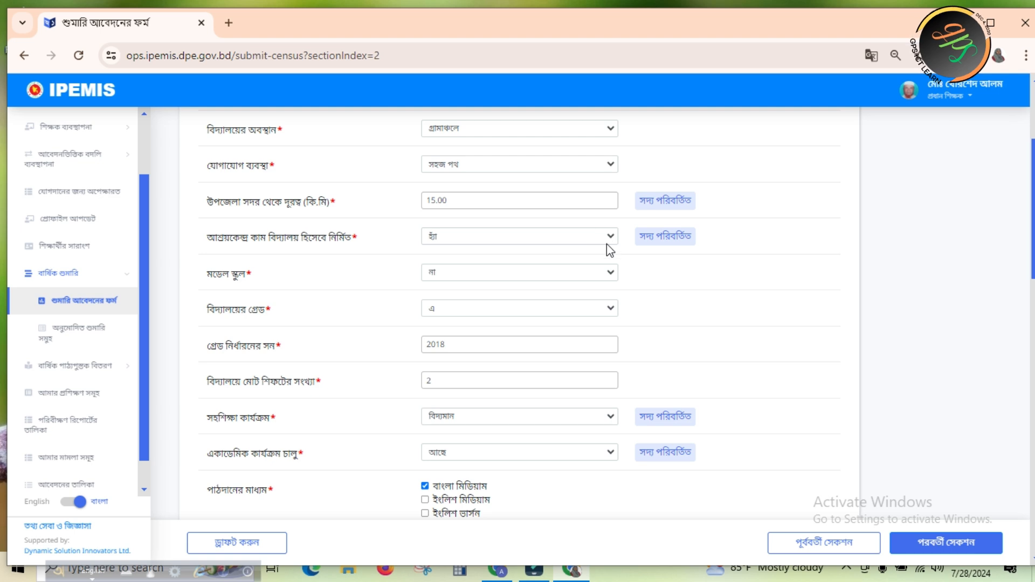
left_click(612, 277)
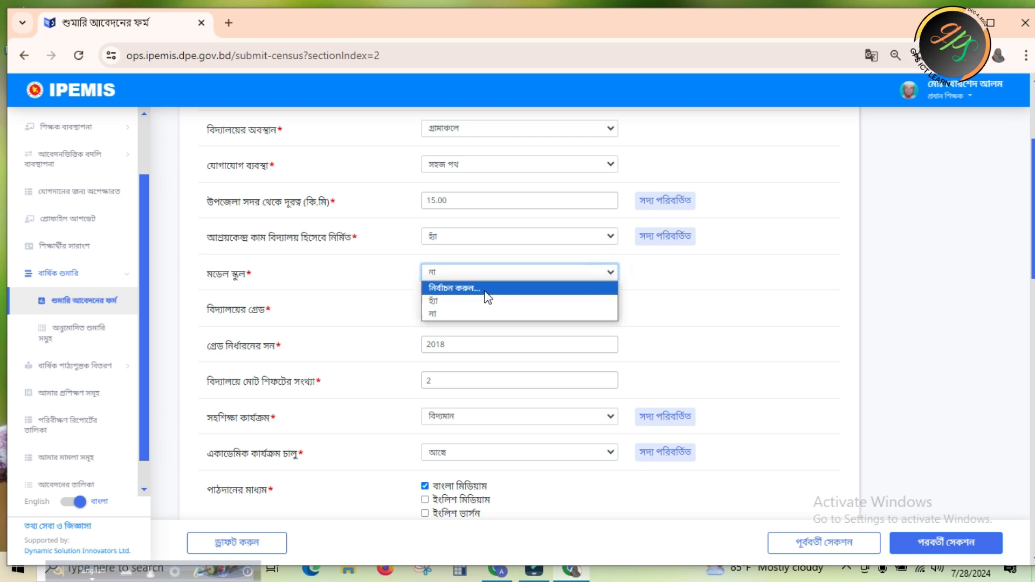
left_click(438, 314)
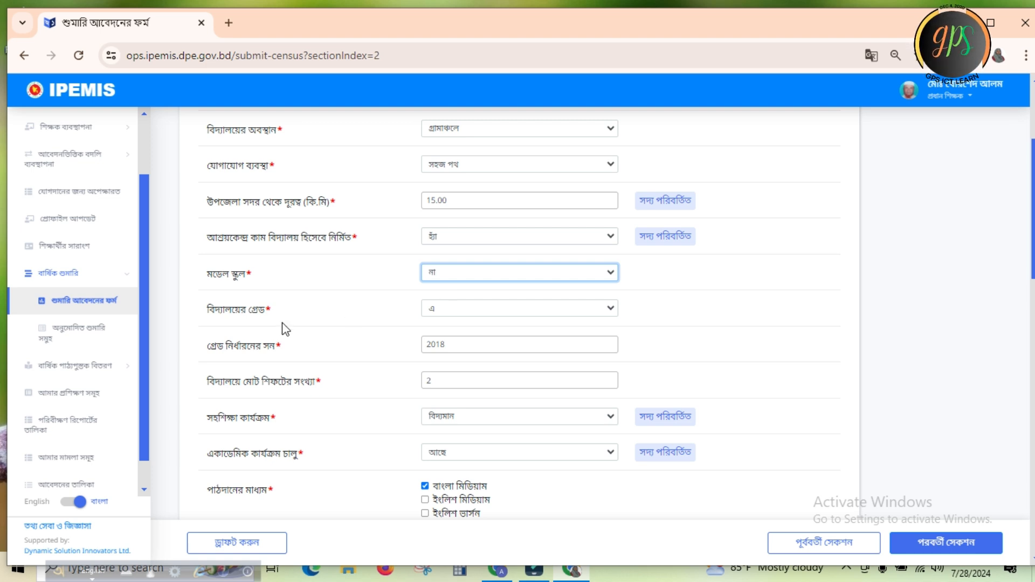
left_click(613, 312)
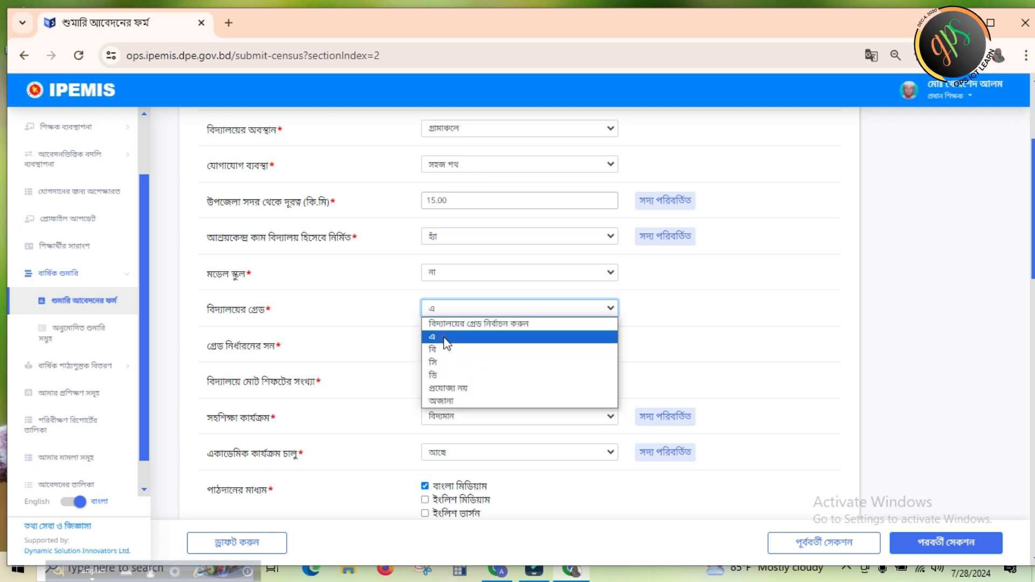
left_click(444, 337)
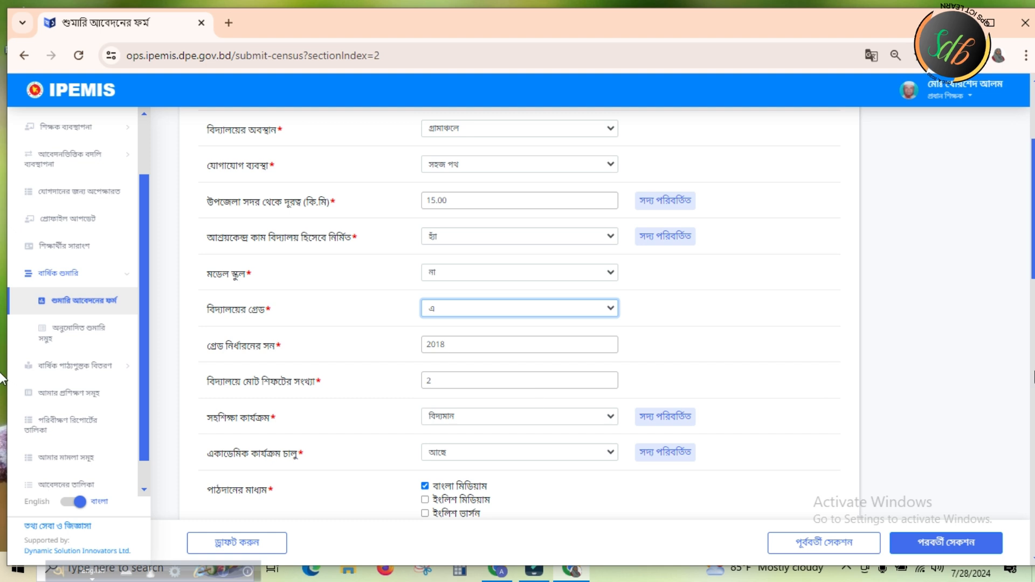
Set the school's total number of shifts to 1 and the সহশিক্ষা কার্যক্রম field to বিদ্যমান
scroll(3, 275, "down", 1)
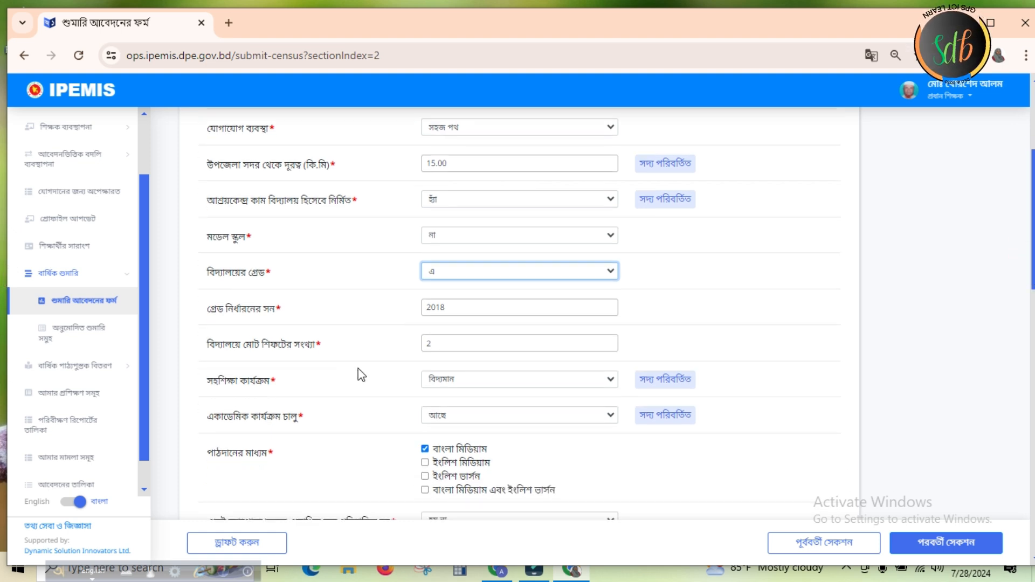
left_click(444, 344)
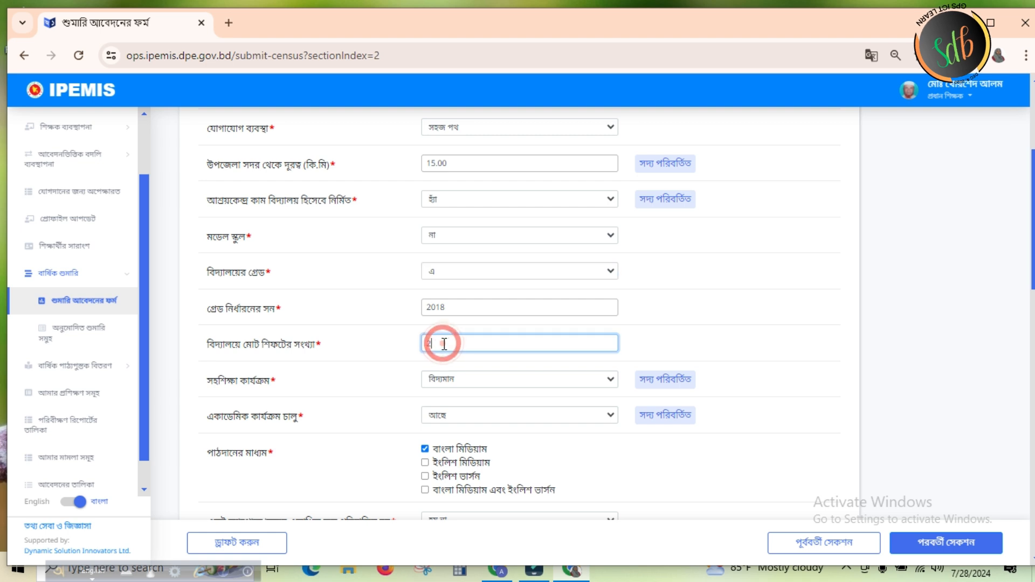
key("BackSpace")
type("1")
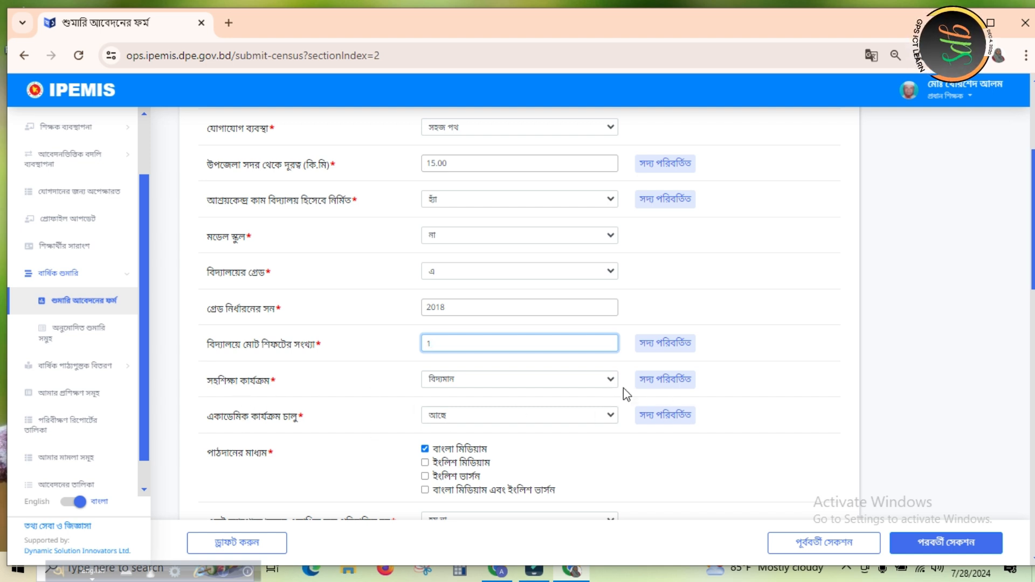
left_click(608, 378)
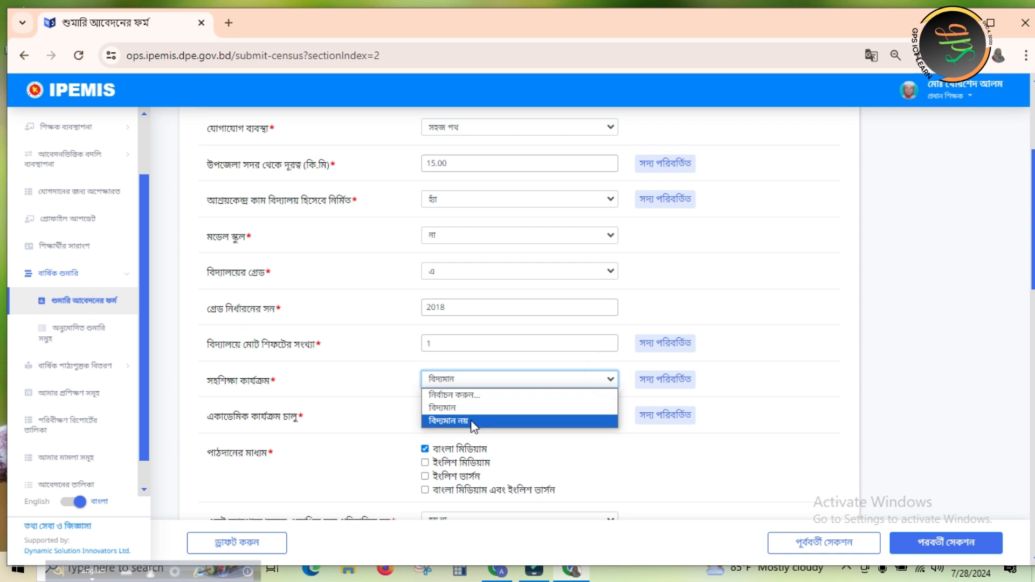
left_click(451, 408)
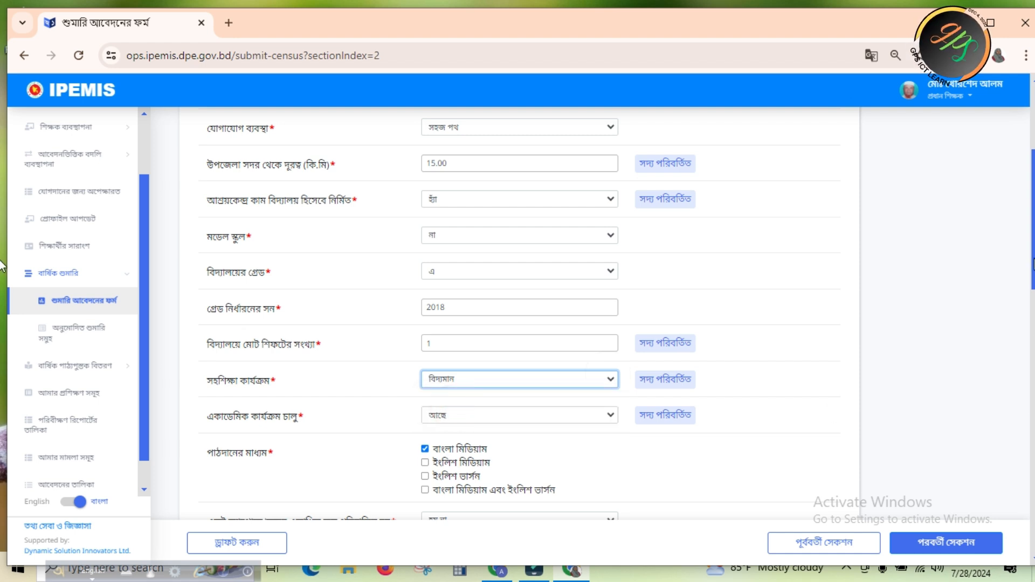
Answer হয় না for whether several schools are run on the same campus or in the same building
scroll(3, 265, "down", 4)
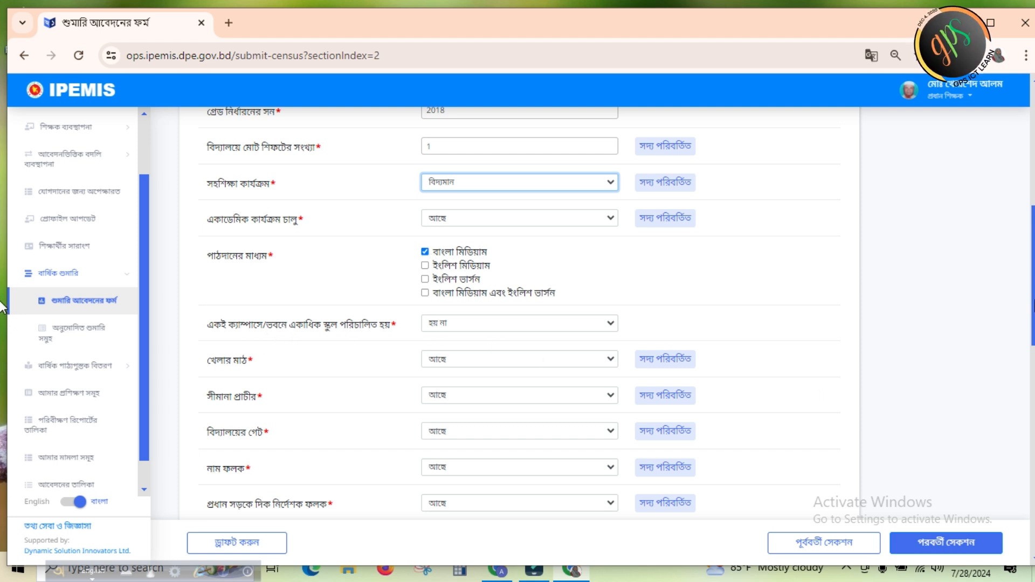
scroll(653, 189, "down", 2)
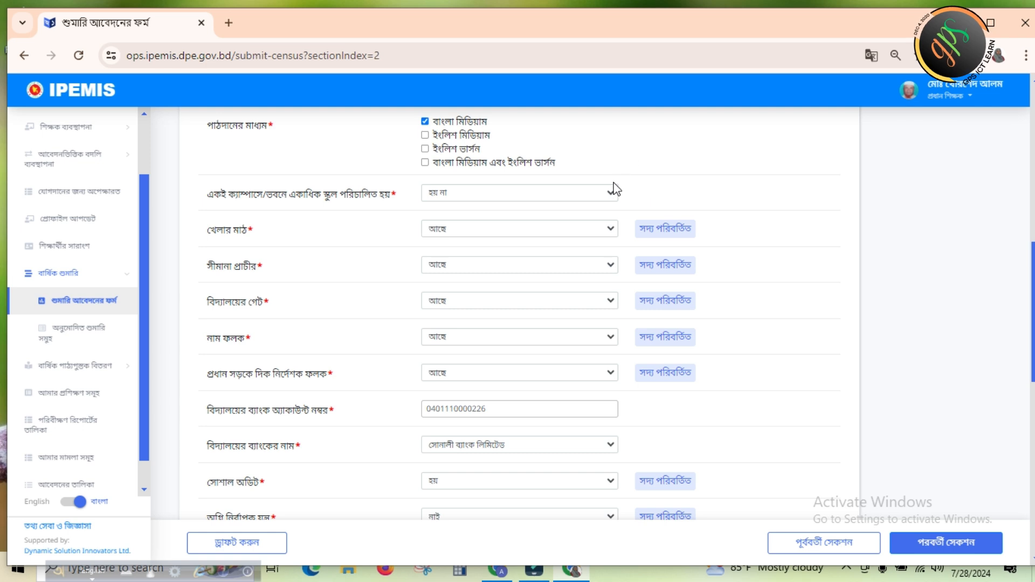
left_click(613, 193)
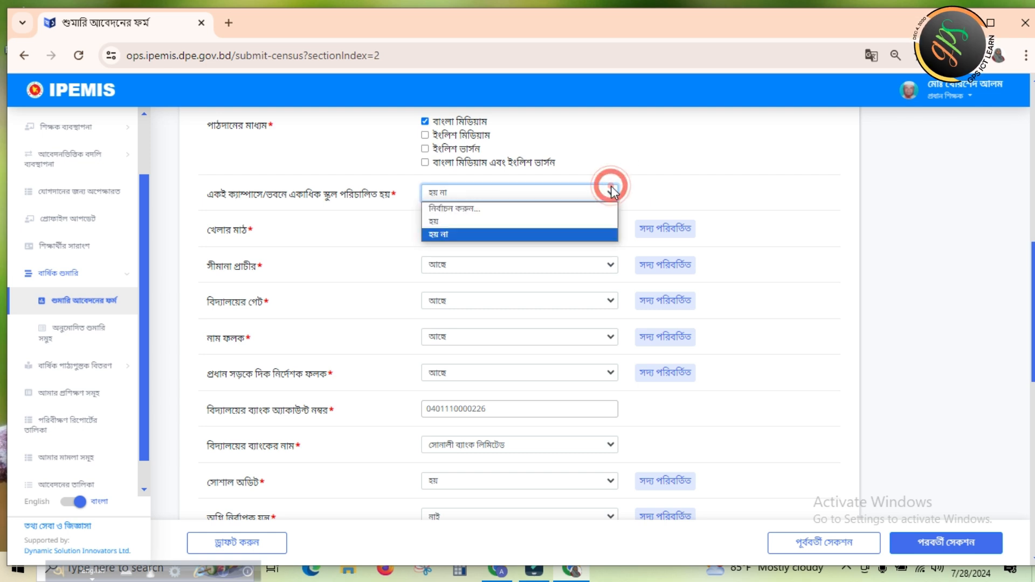
left_click(437, 233)
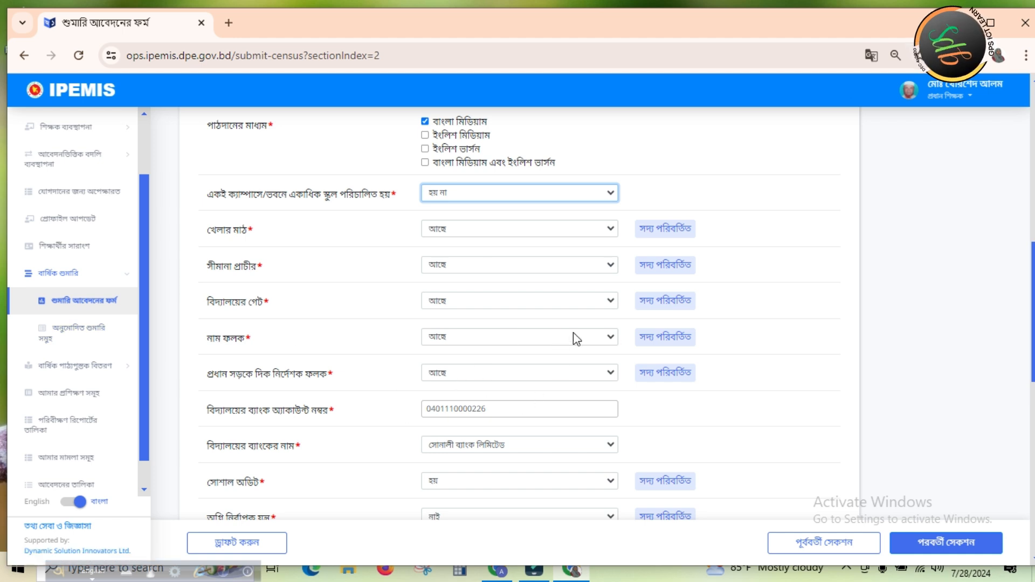
Review the remaining basic information answers through the approved teacher posts, save the section as a draft, and choose Bangla for the overview
scroll(2, 351, "down", 4)
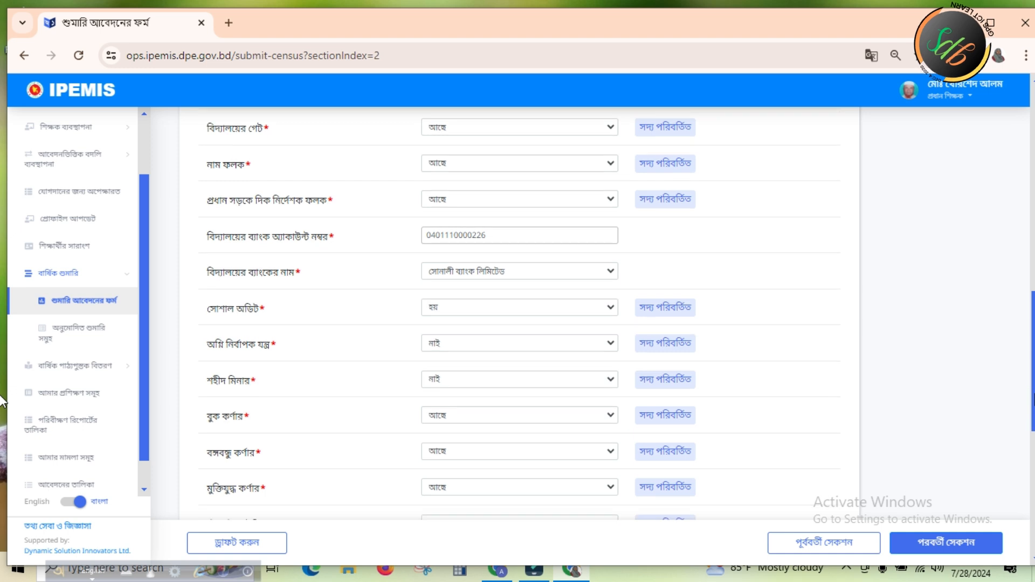
scroll(3, 404, "down", 1)
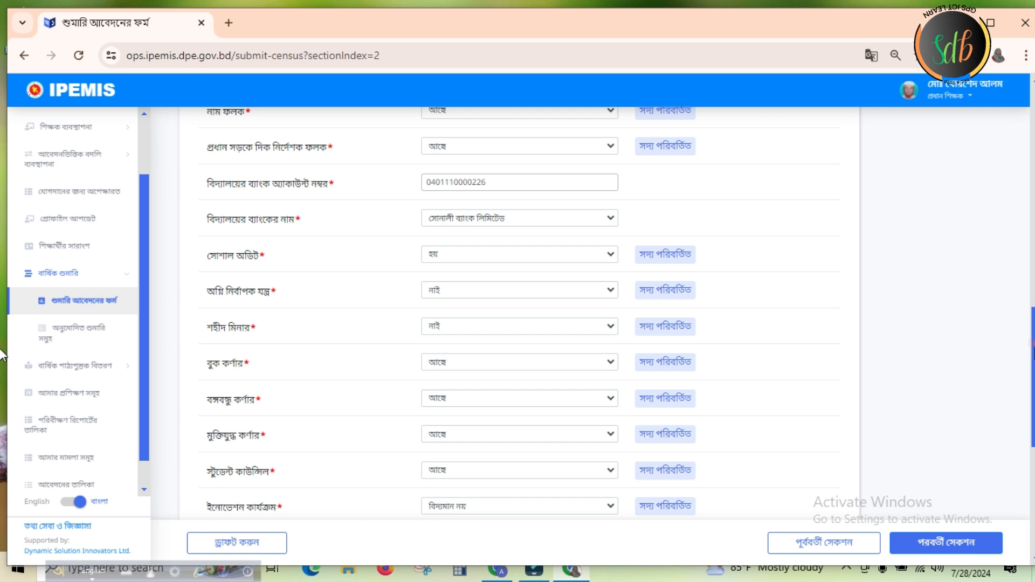
scroll(2, 354, "down", 2)
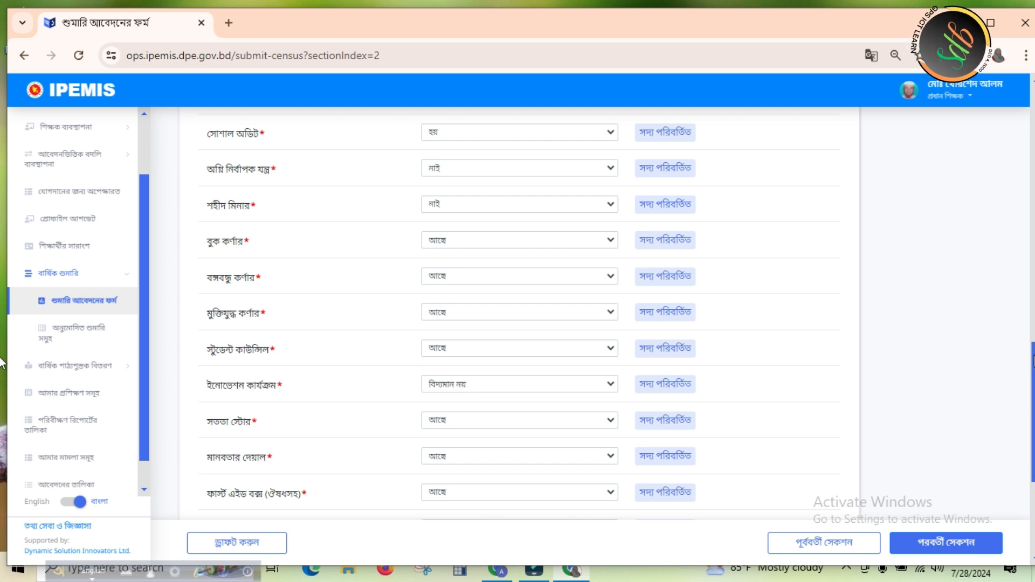
scroll(1, 360, "down", 3)
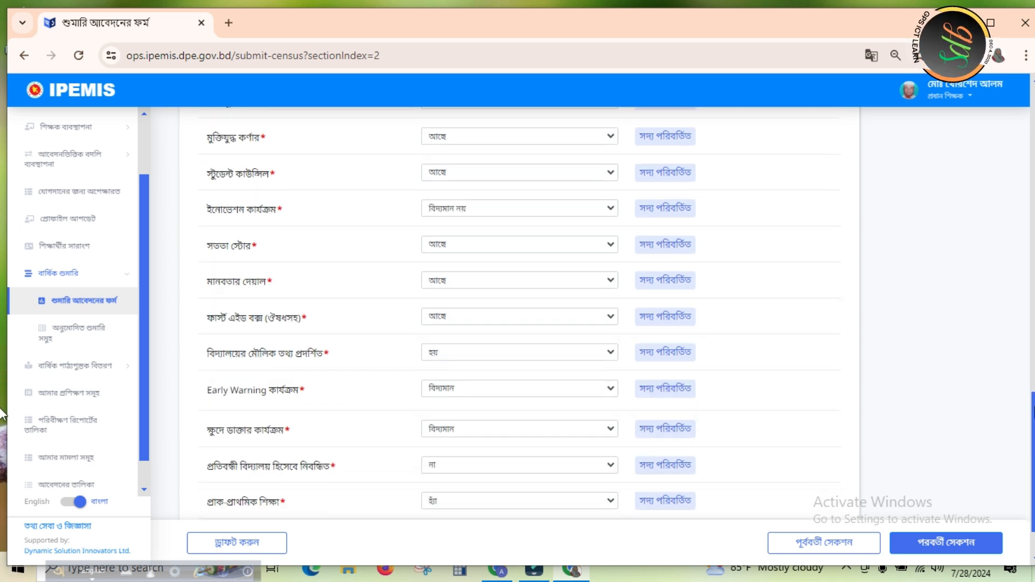
left_click_drag(1033, 407, 1034, 416)
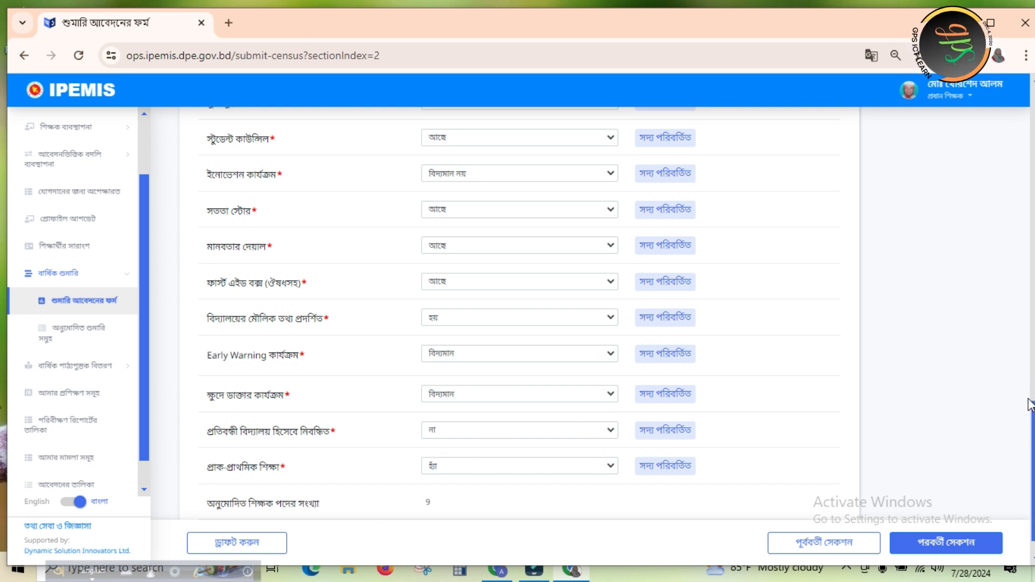
scroll(2, 419, "down", 1)
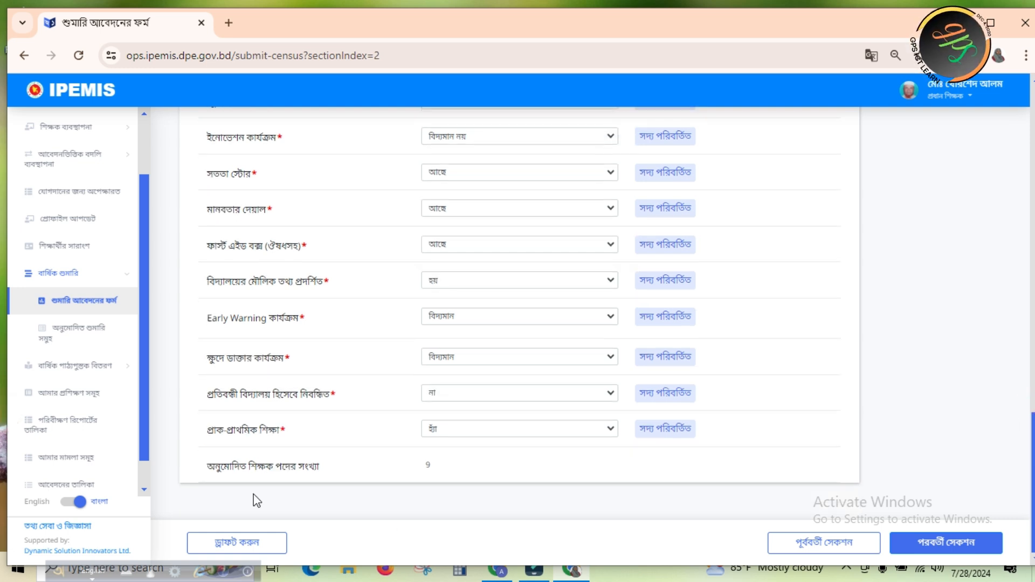
left_click(241, 543)
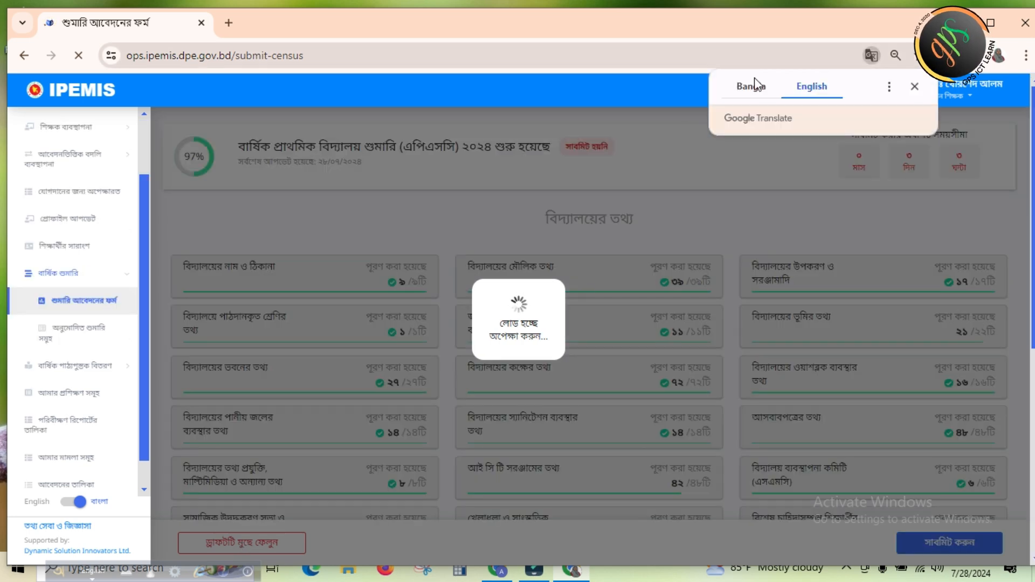
left_click(749, 85)
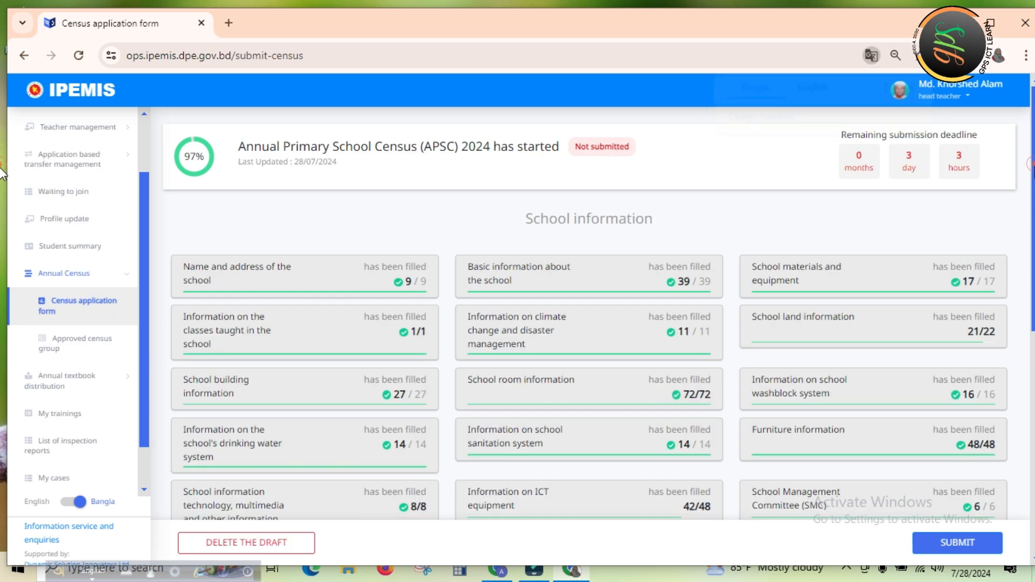
Try to restore the census overview's original Bangla by switching the site language to English and back
scroll(3, 165, "down", 3)
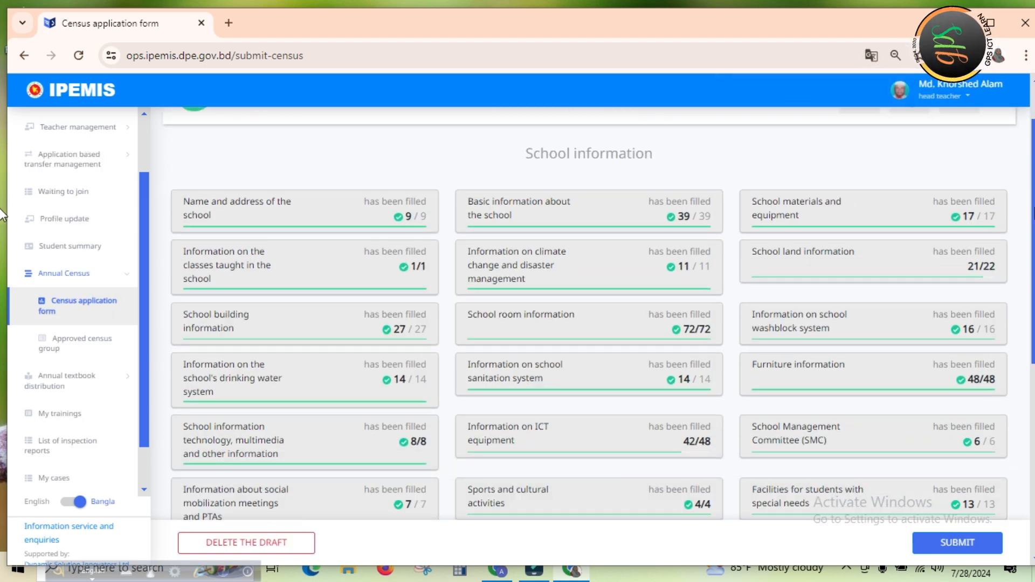
scroll(3, 261, "up", 3)
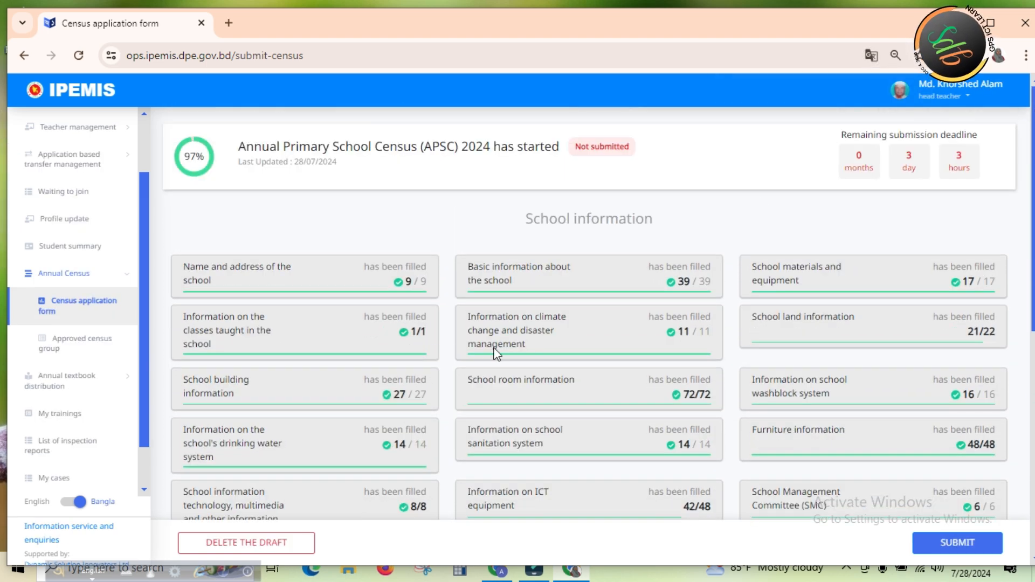
left_click(80, 503)
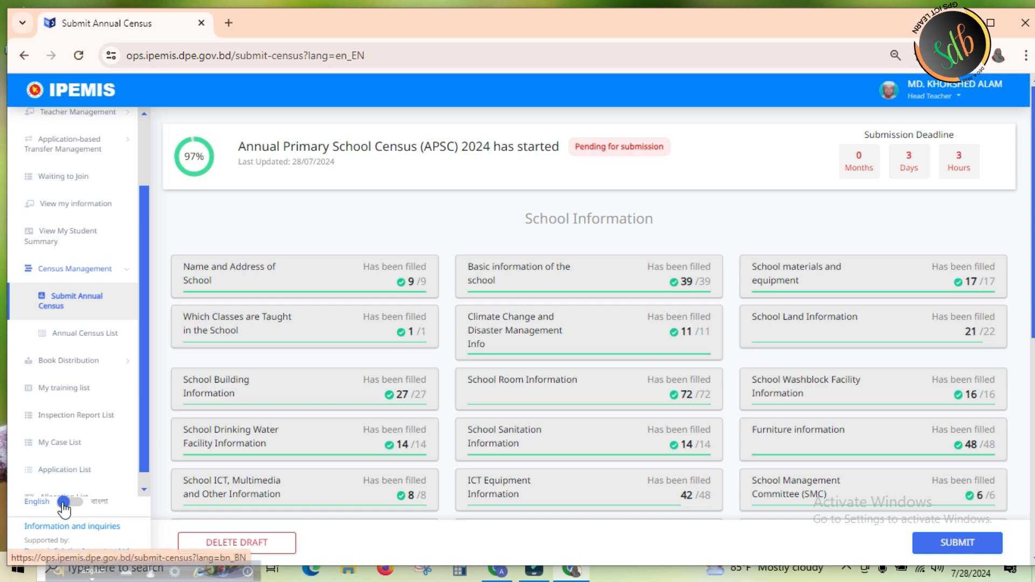
left_click(63, 503)
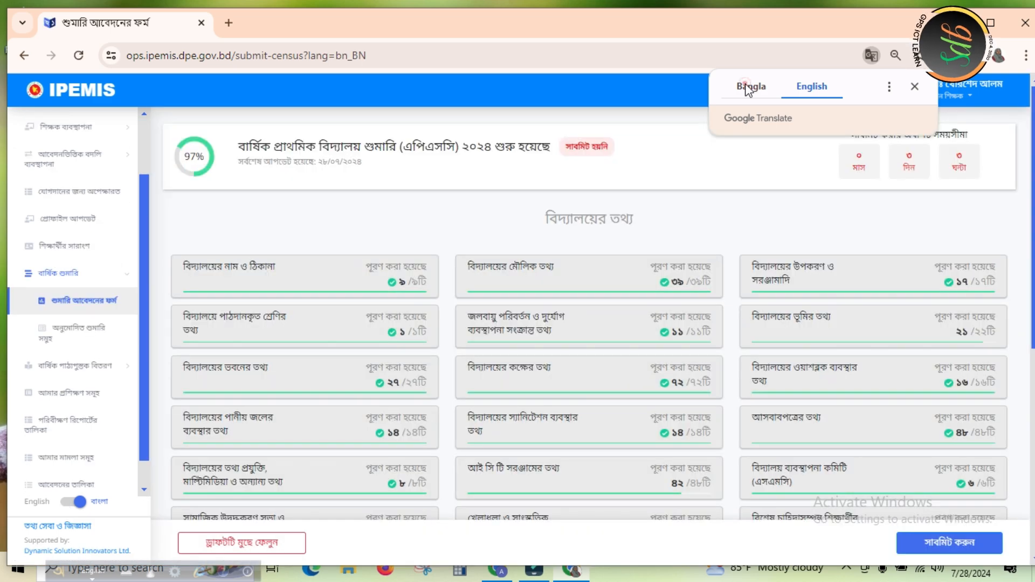
left_click(751, 86)
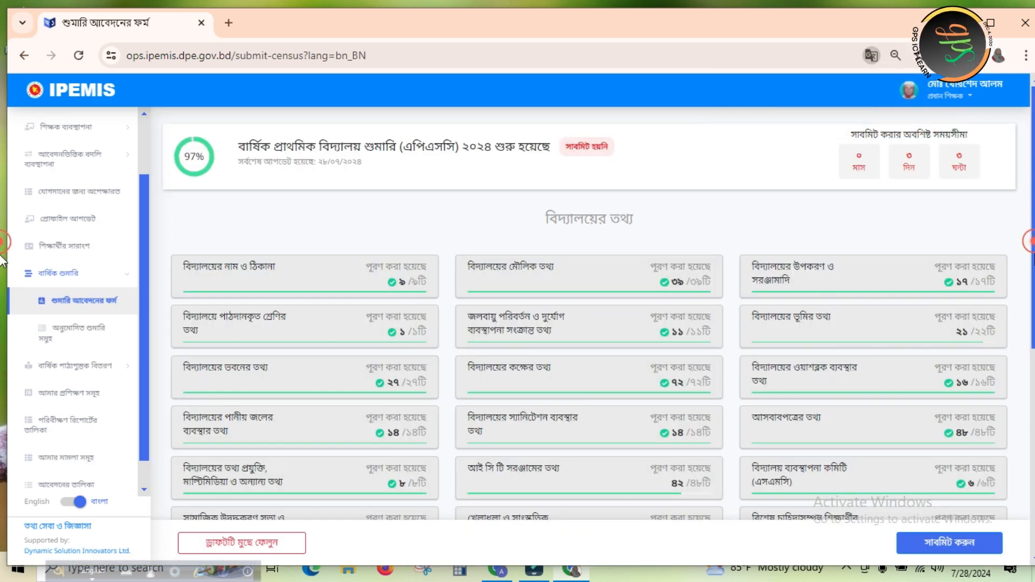
scroll(1023, 314, "down", 3)
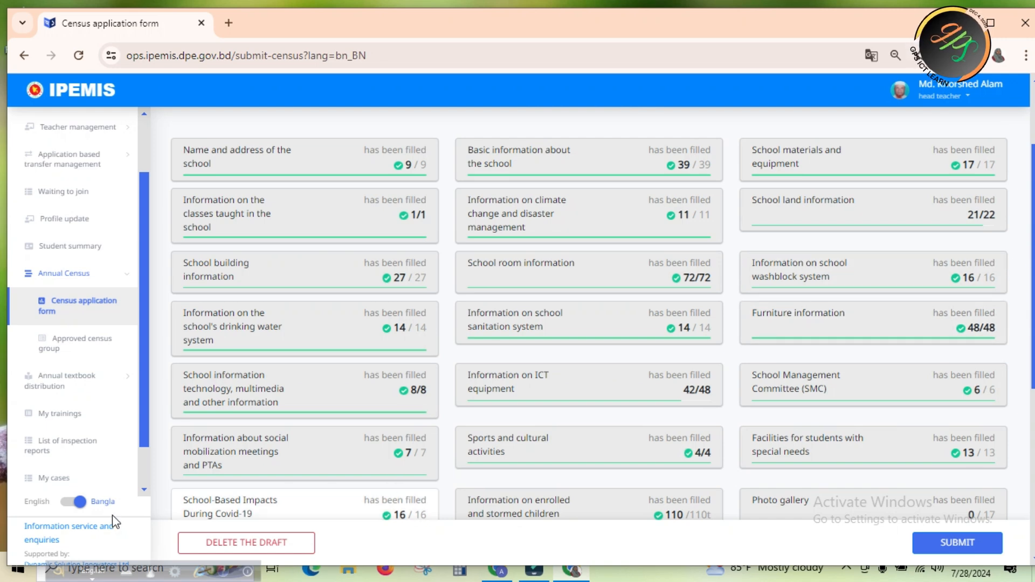
Switch the site language to English and back to বাংলা, and display the census overview untranslated in Bangla
left_click(79, 502)
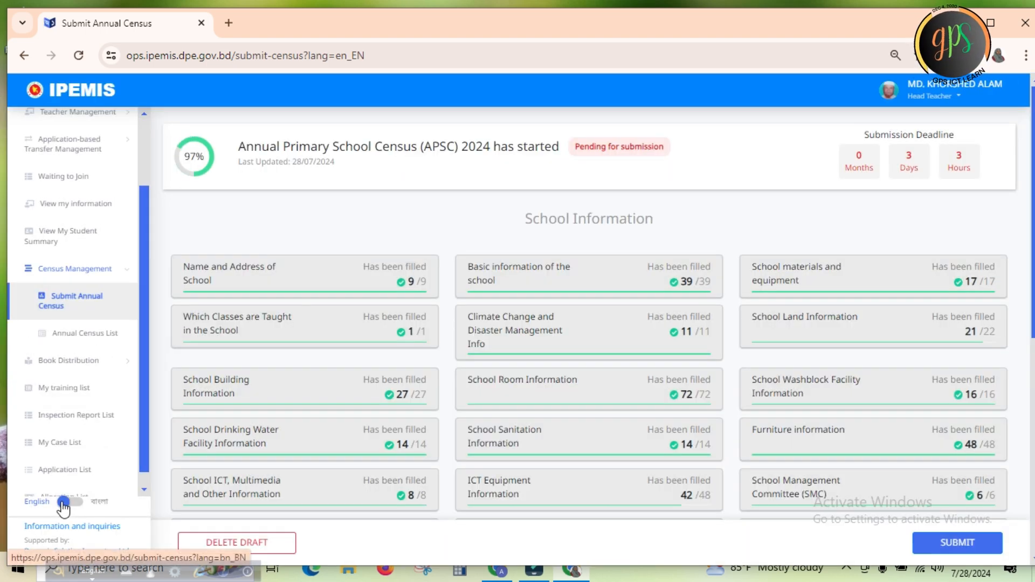
left_click(62, 503)
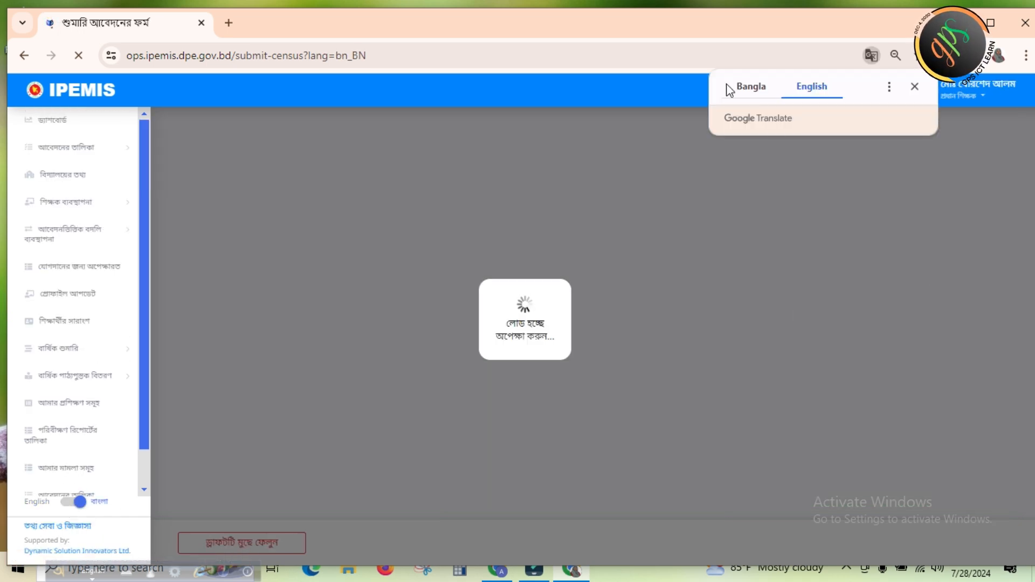
left_click(753, 86)
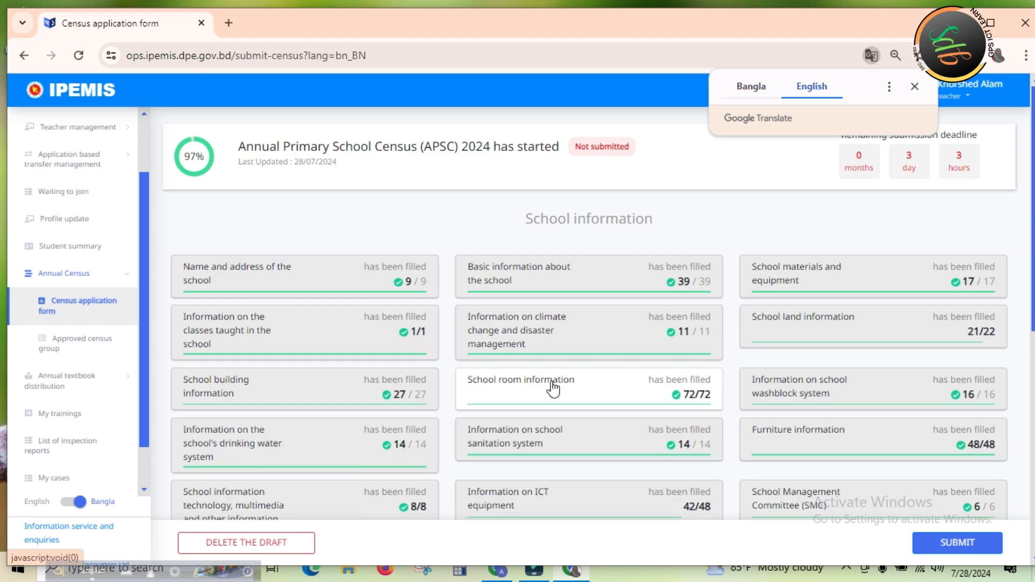
left_click(755, 91)
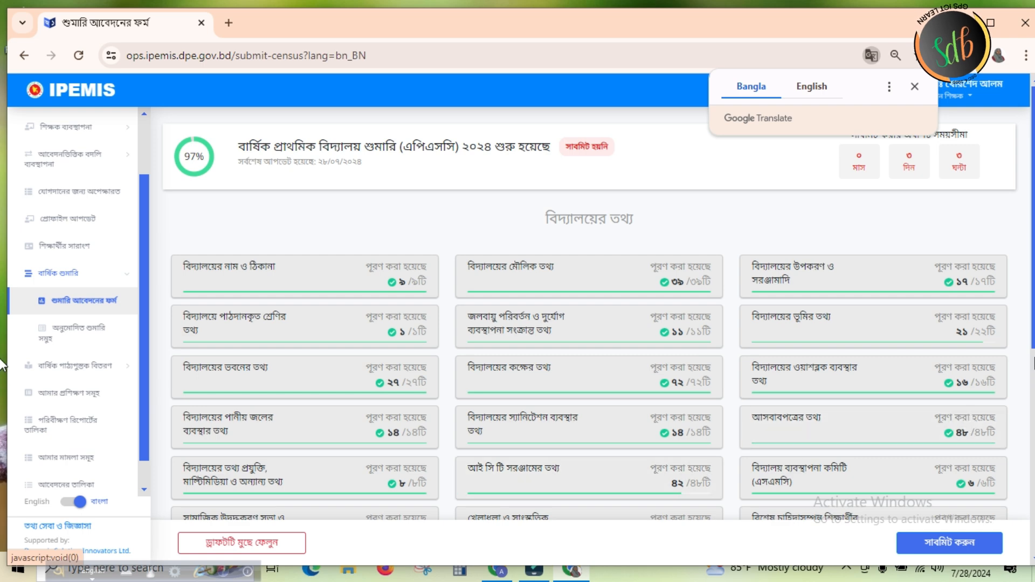
Open the ফটো গ্যালারি section of the census form and display it in Bangla
scroll(3, 340, "down", 4)
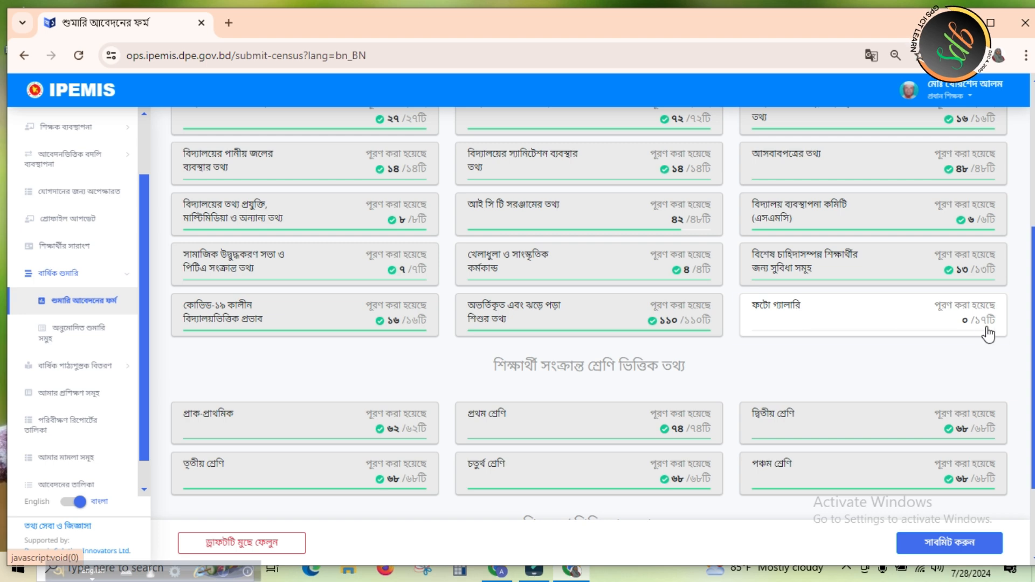
left_click(857, 327)
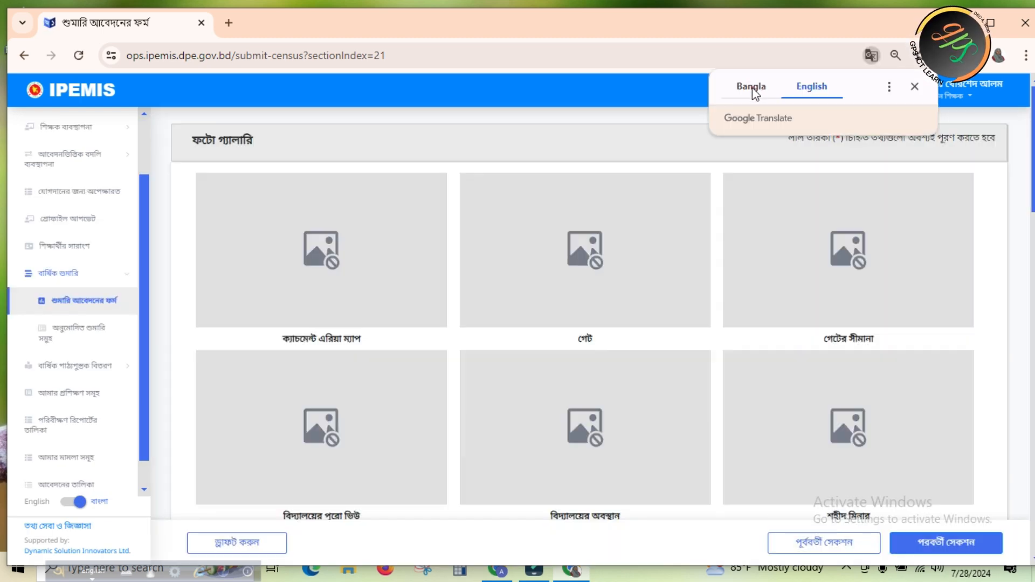
left_click(753, 90)
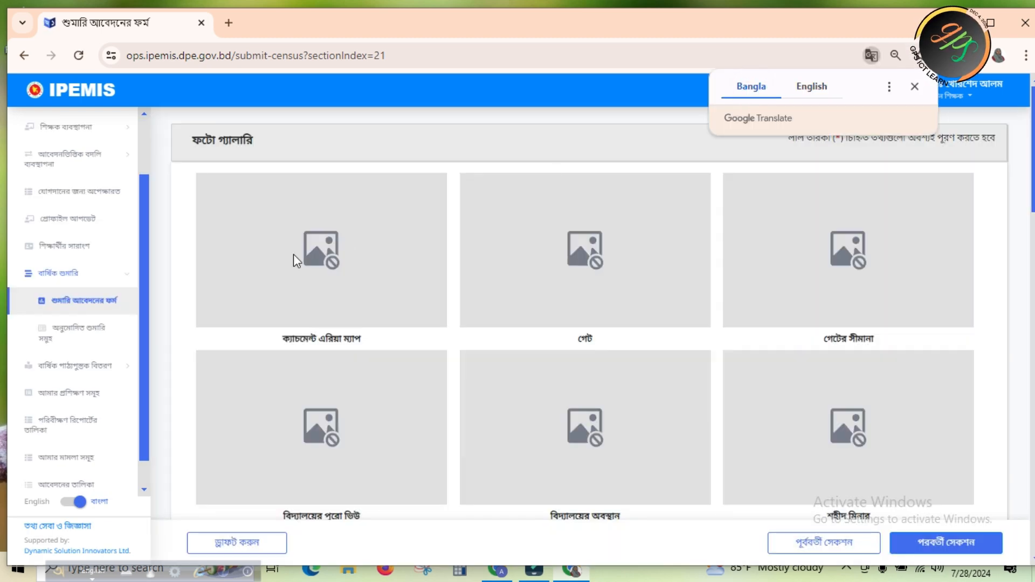
Check the photo slots from the catchment area map through the wash blocks, and save the photo gallery section as a draft
left_click(351, 239)
left_click(550, 261)
left_click(832, 241)
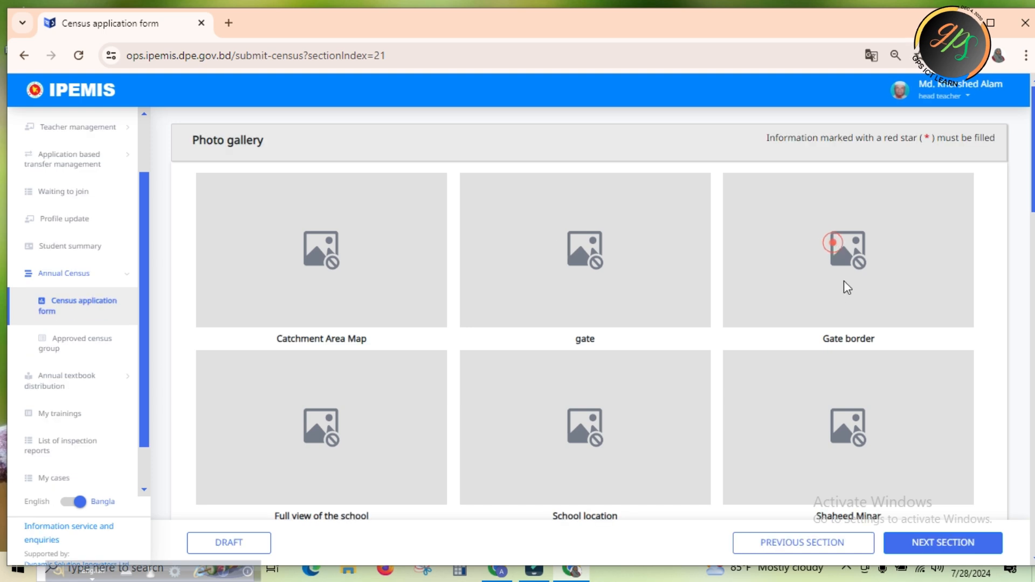
left_click(855, 409)
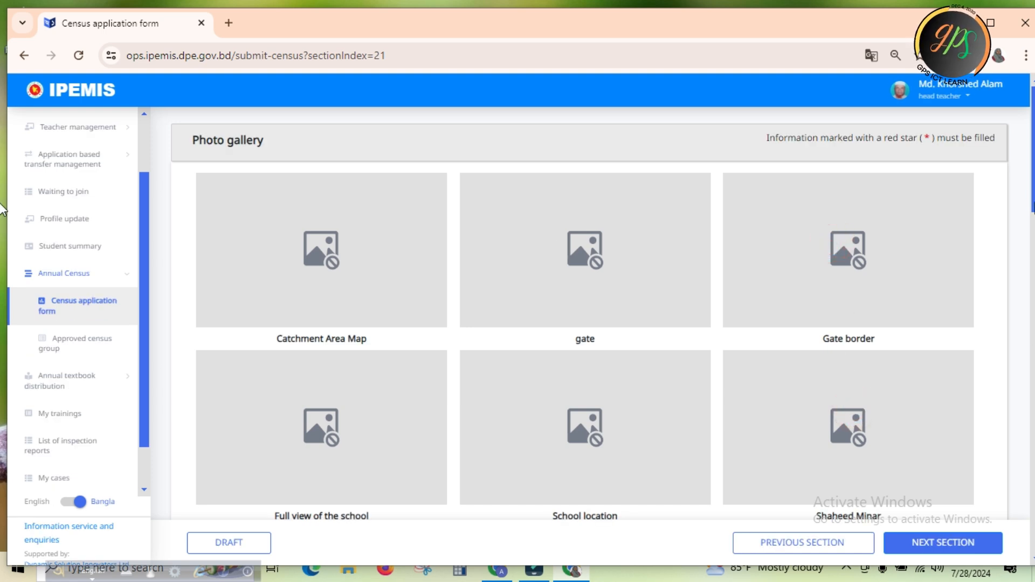
left_click_drag(1032, 189, 1034, 572)
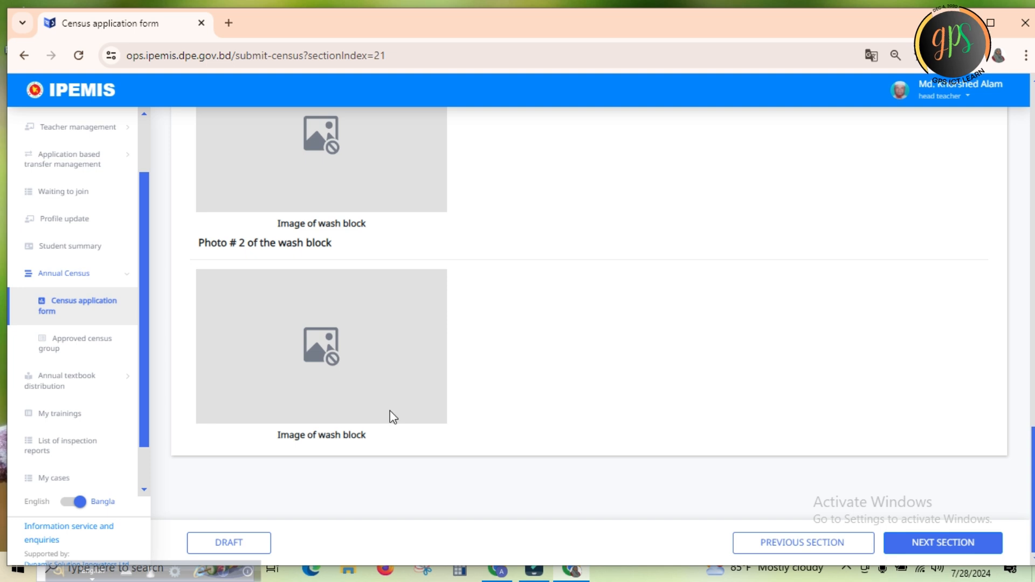
left_click(329, 351)
left_click(332, 139)
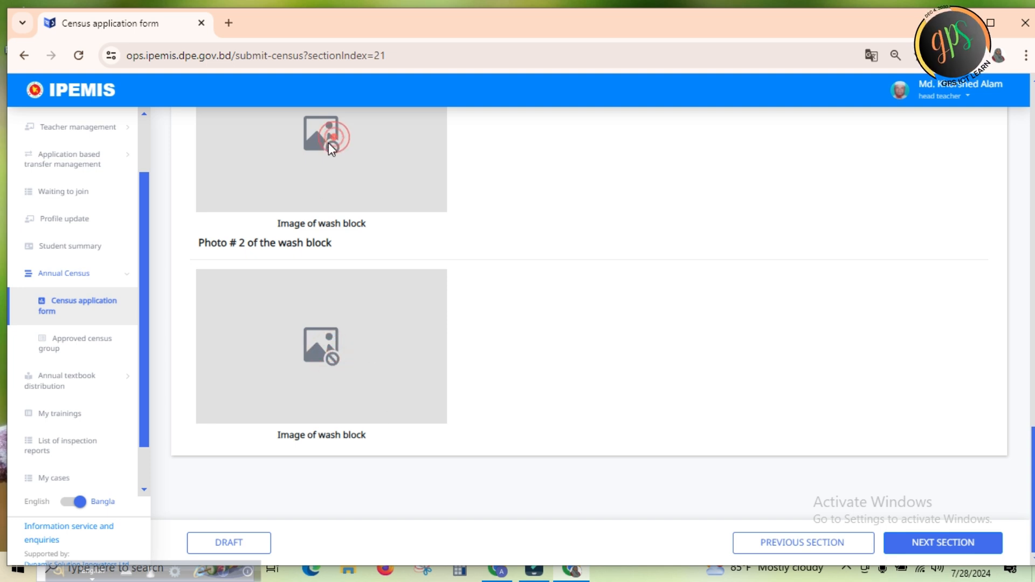
left_click(254, 540)
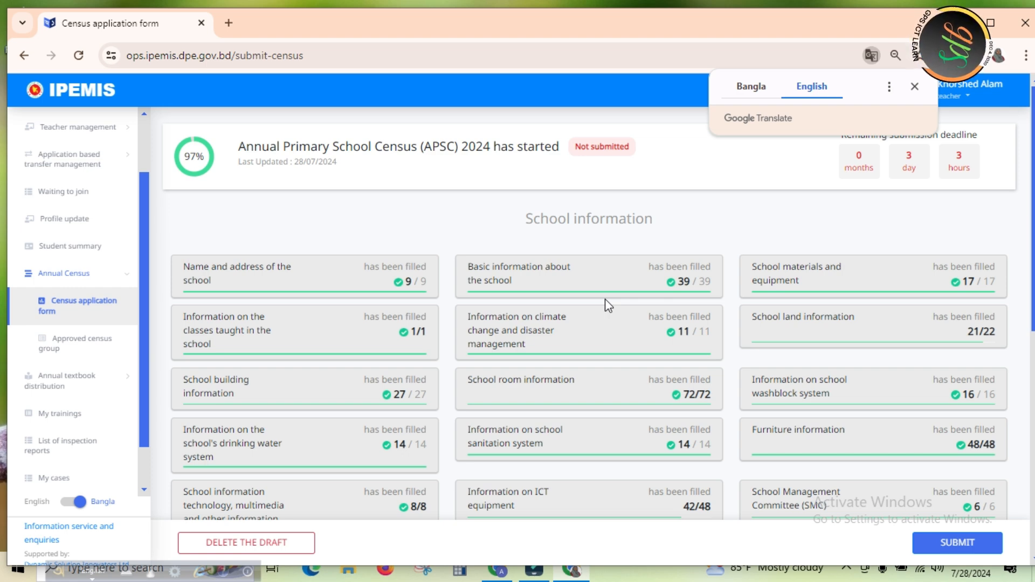
Display the census overview in Bangla and open the কোভিড-১৯ কালীন বিদ্যালয়ভিত্তিক প্রভাব section untranslated in Bangla
left_click(743, 89)
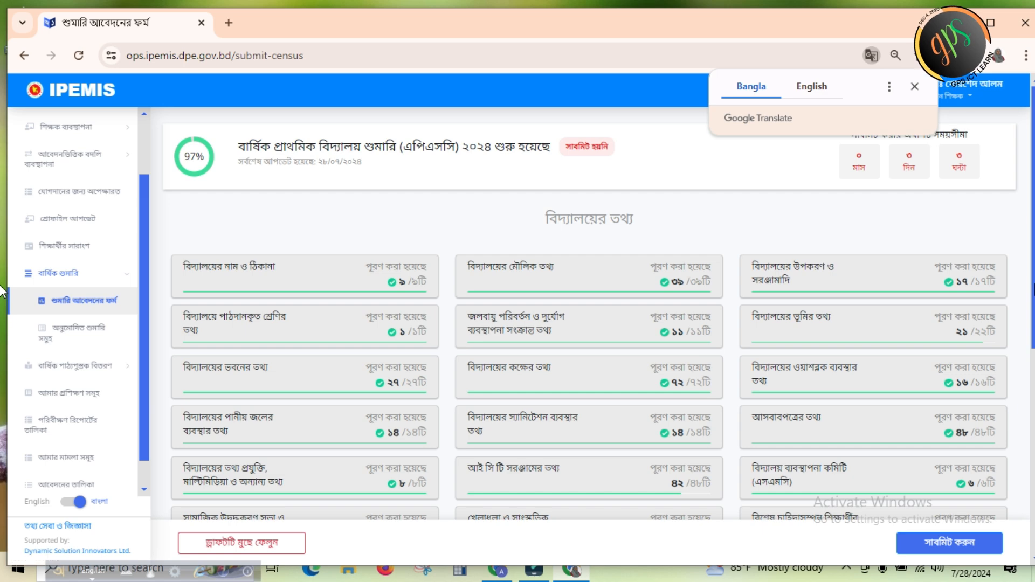
scroll(1, 318, "down", 2)
scroll(2, 320, "down", 3)
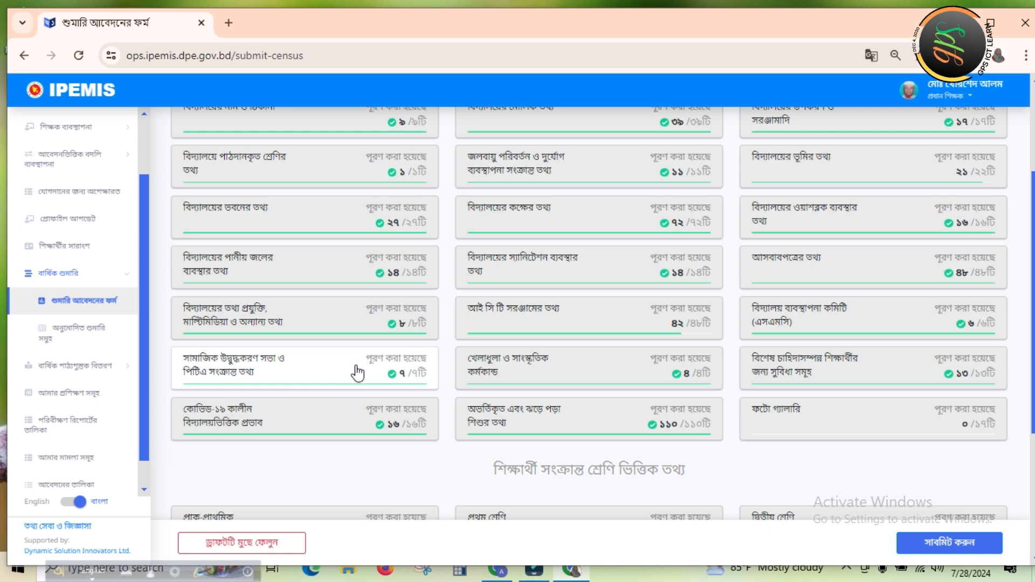
left_click(276, 422)
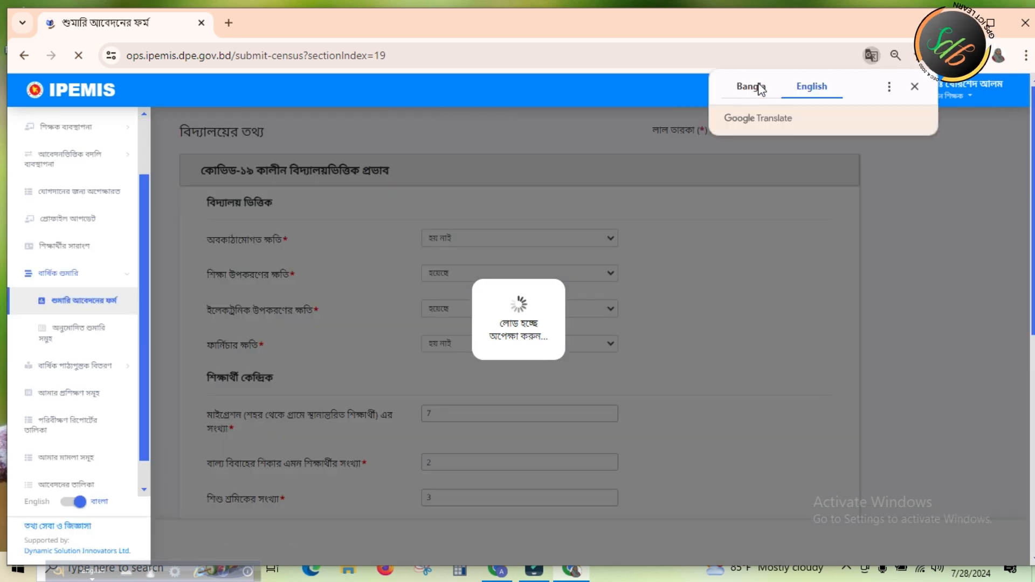
left_click(758, 87)
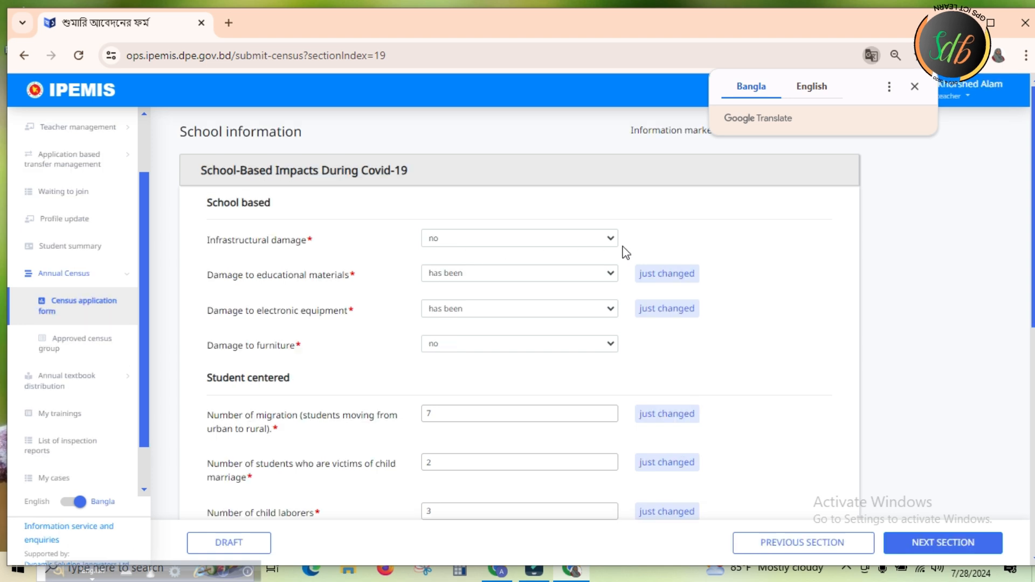
left_click(750, 91)
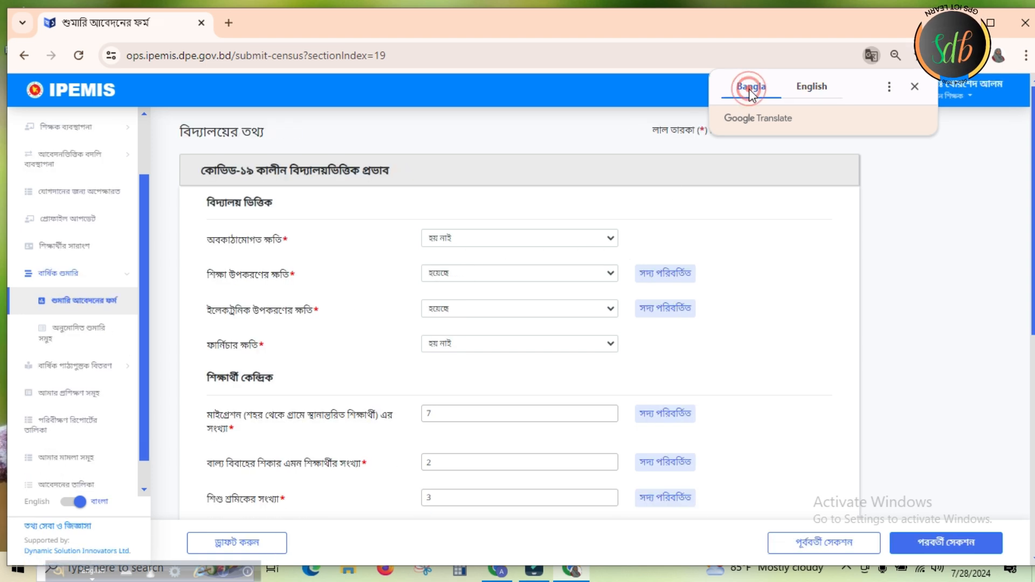
Answer হয় নাই for infrastructural damage (অবকাঠামোগত ক্ষতি) during Covid-19
left_click(610, 241)
left_click(611, 238)
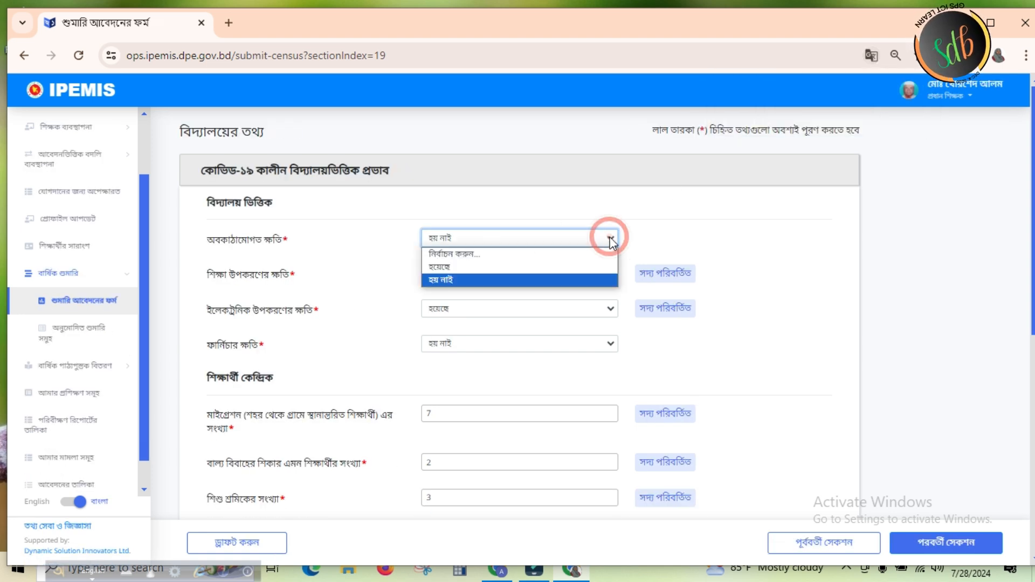
left_click(457, 277)
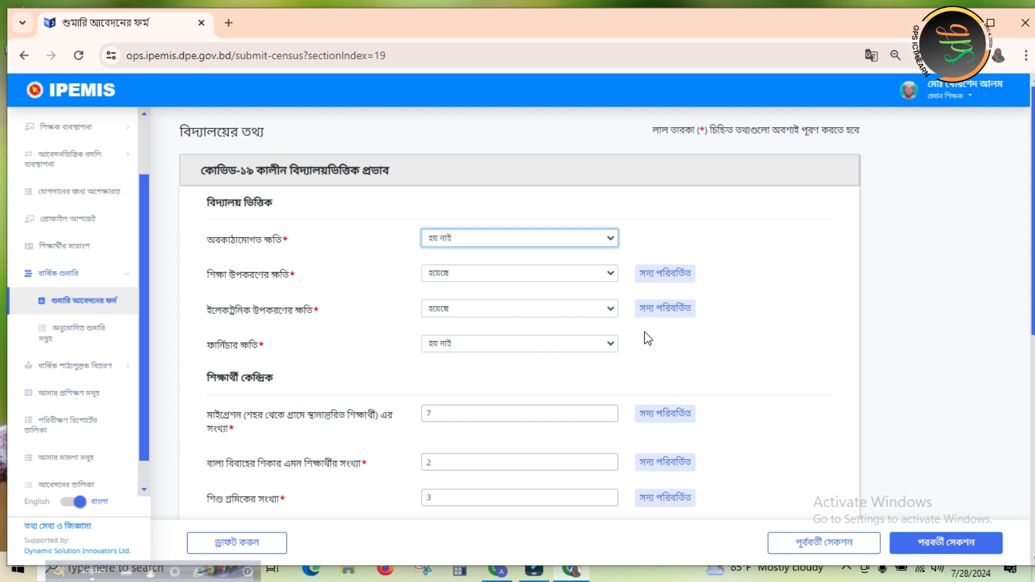
Review the remaining Covid-19 impact answers for students, teachers and society, and save the section as a draft
scroll(1, 258, "down", 3)
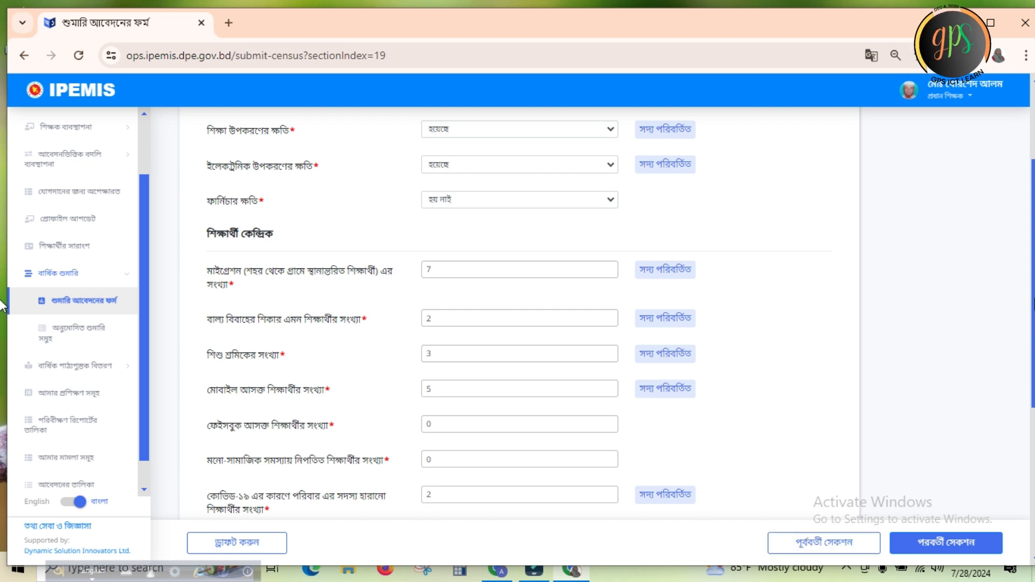
scroll(712, 281, "down", 2)
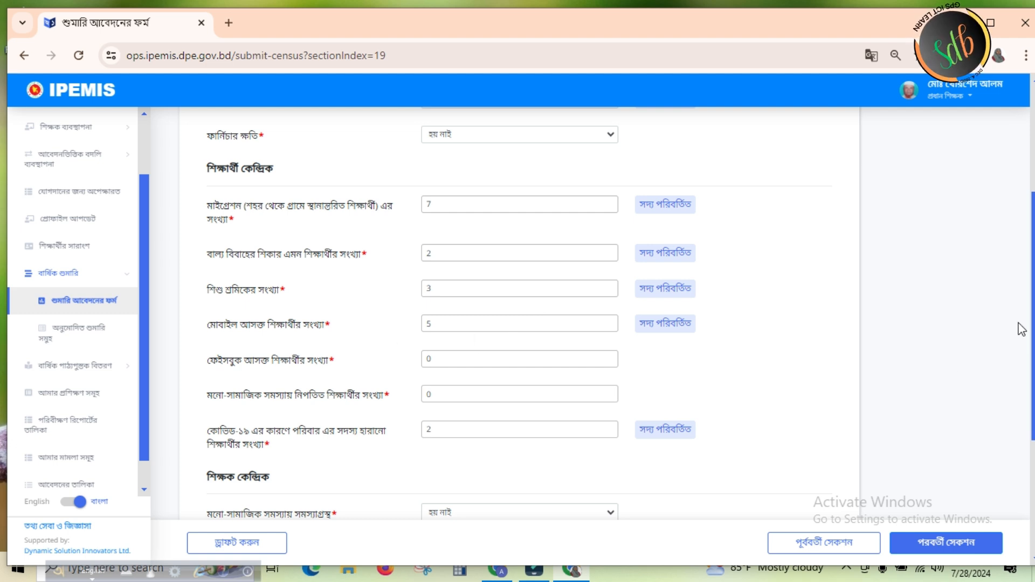
scroll(1031, 312, "down", 2)
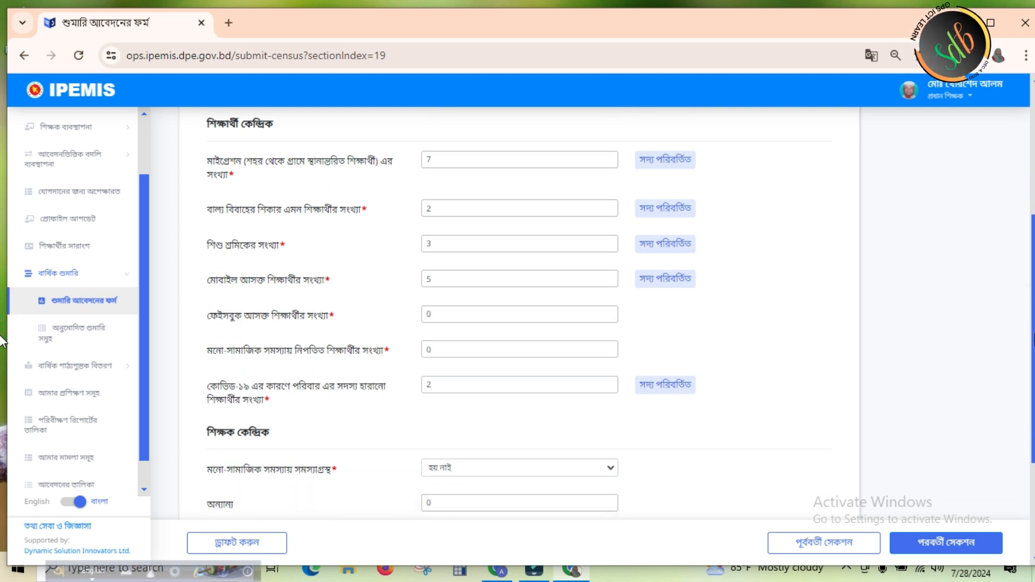
left_click_drag(1033, 355, 1033, 378)
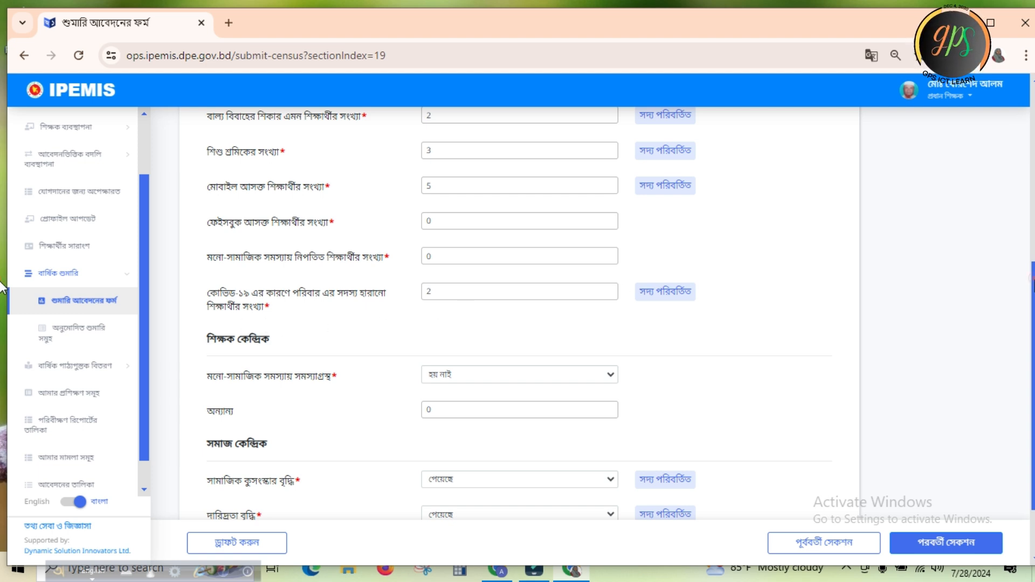
scroll(2, 285, "down", 2)
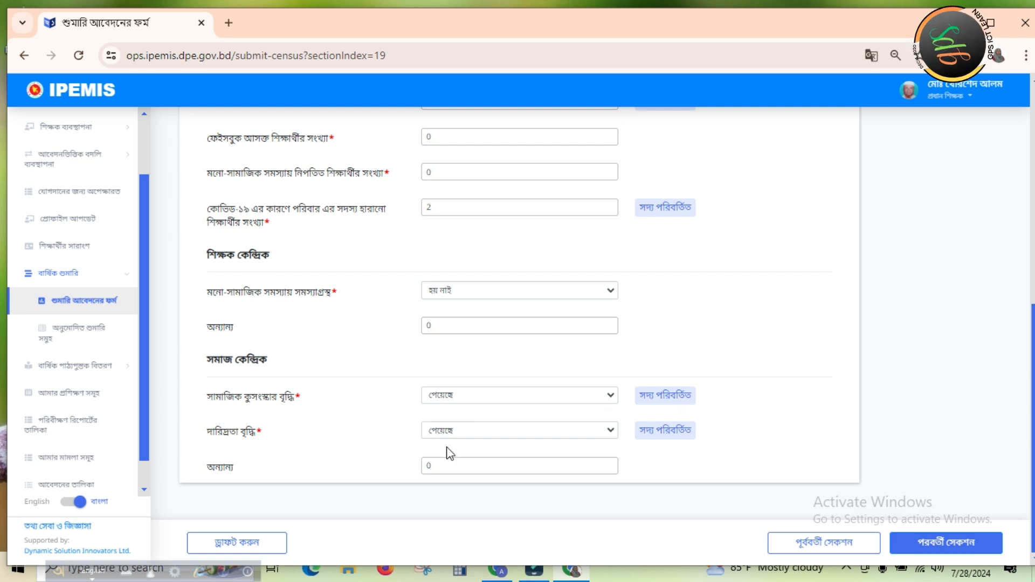
left_click(233, 547)
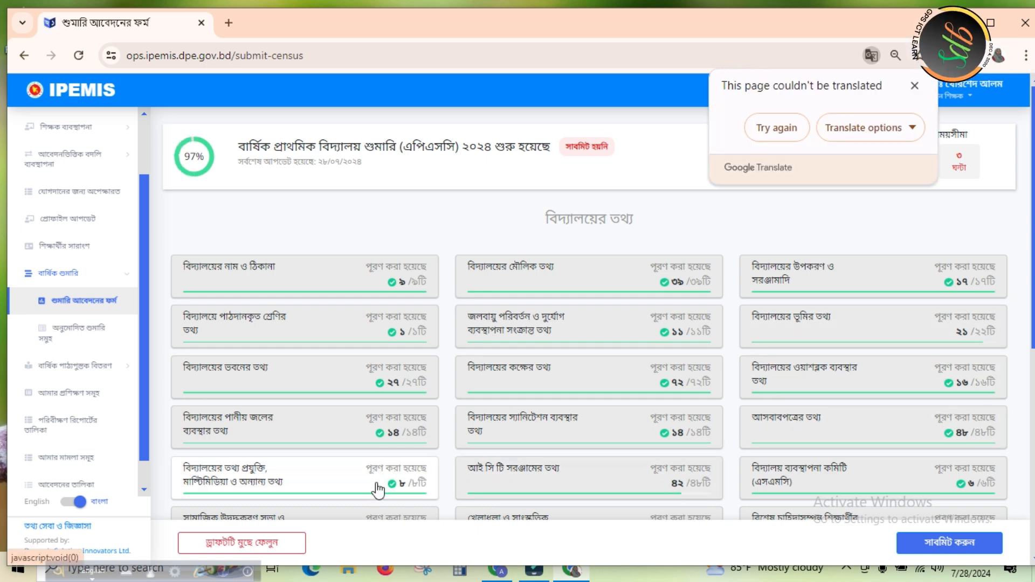
Open the অভর্তিকৃত এবং ঝড়ে পড়া শিশুর তথ্য section and try to display it in Bangla
left_click_drag(1032, 222, 1034, 301)
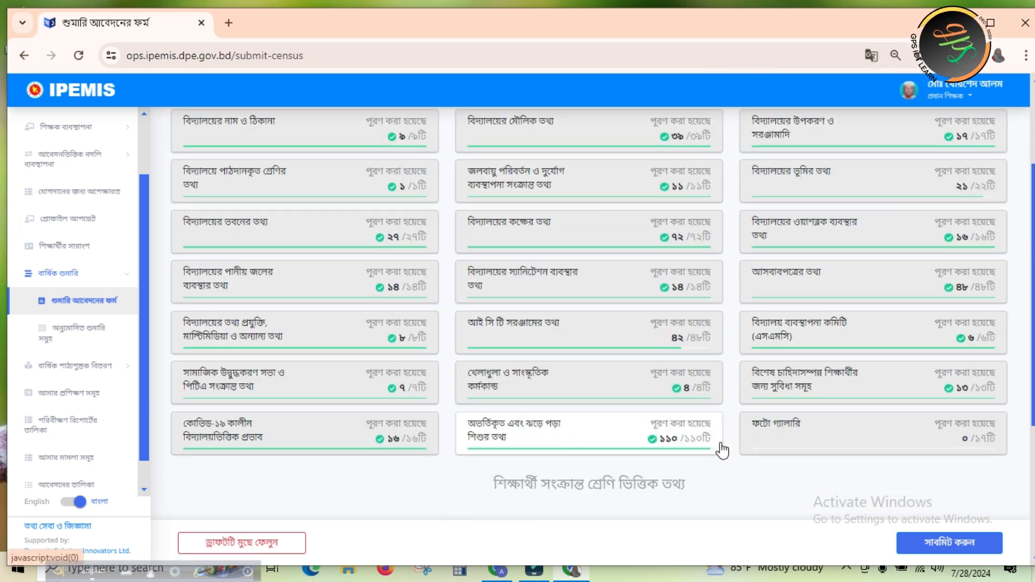
left_click(545, 433)
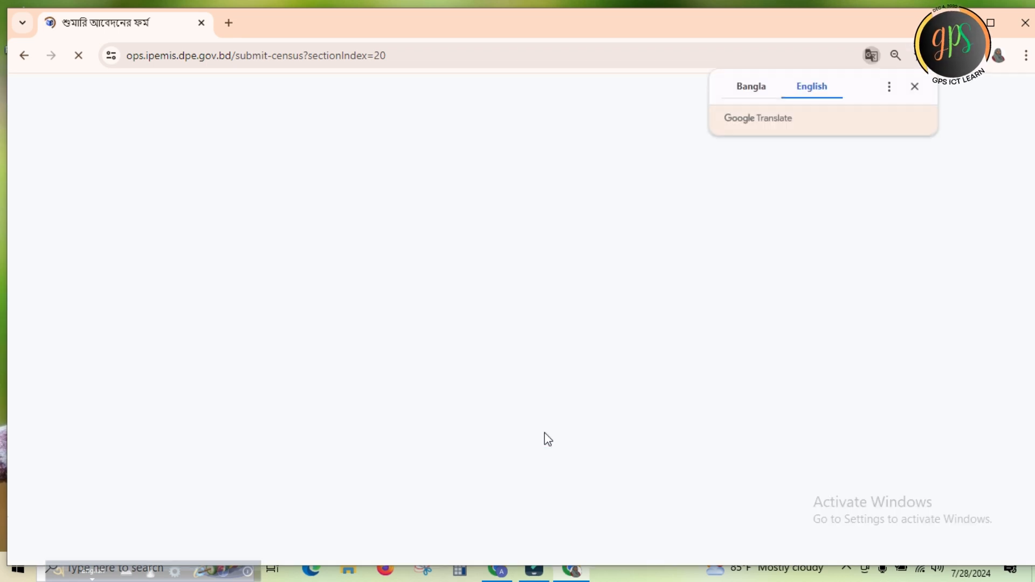
left_click(747, 88)
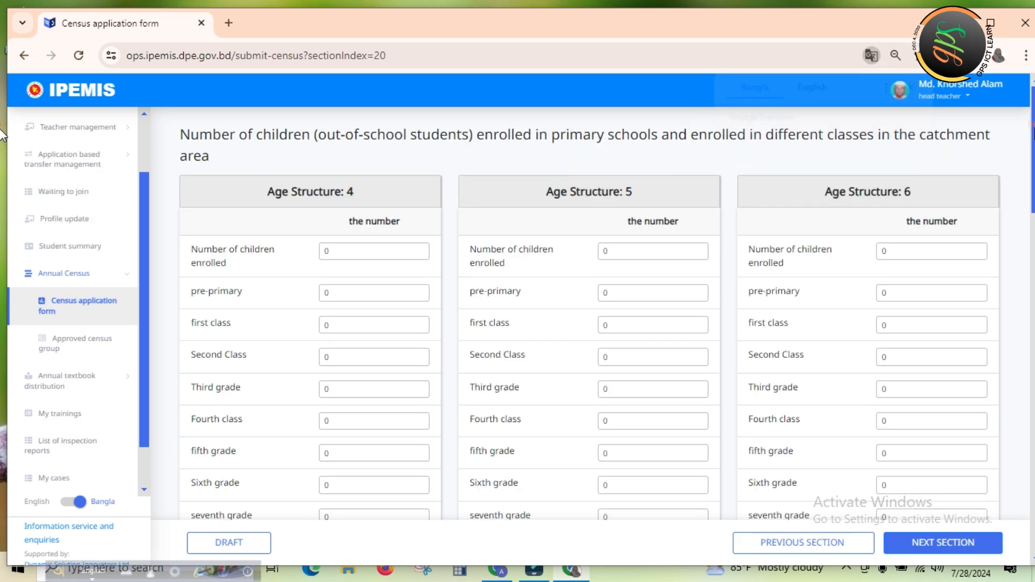
mouse_move(1033, 99)
left_mouse_down()
mouse_move(1033, 387)
mouse_move(1033, 103)
left_mouse_up()
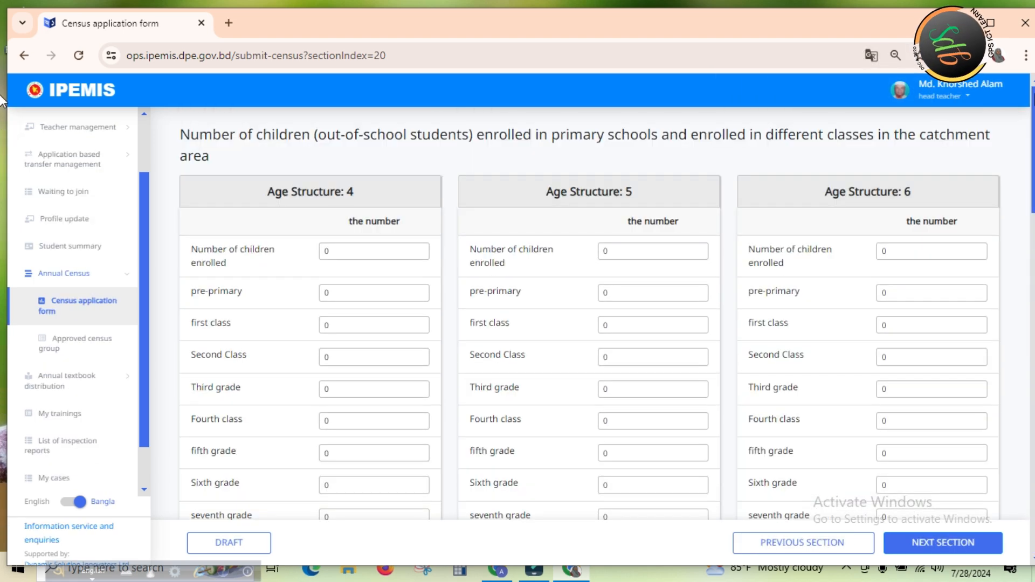
Switch the site language to English and back to বাংলা, and display the out-of-school children section untranslated in Bangla
left_click(79, 502)
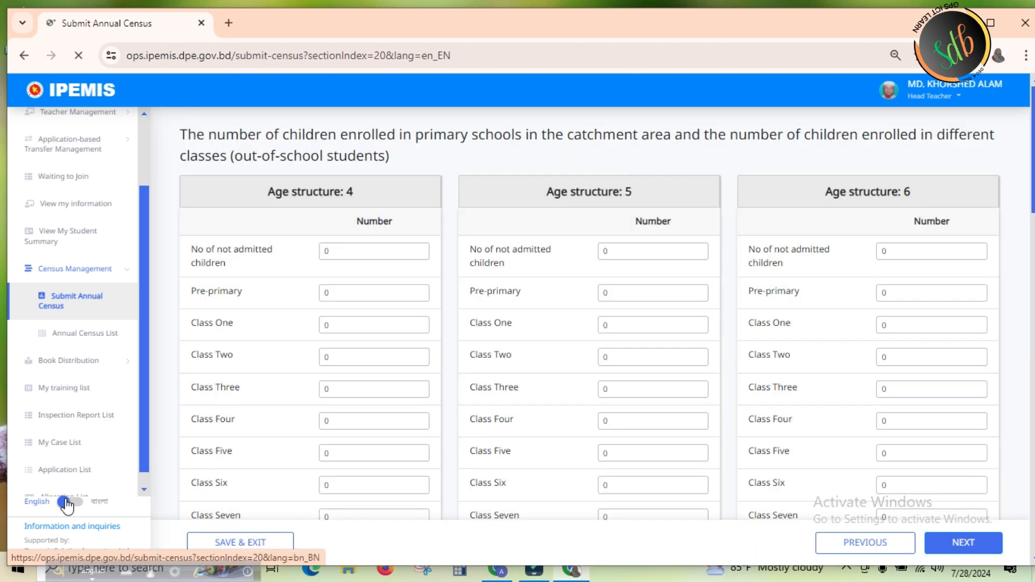
left_click(66, 504)
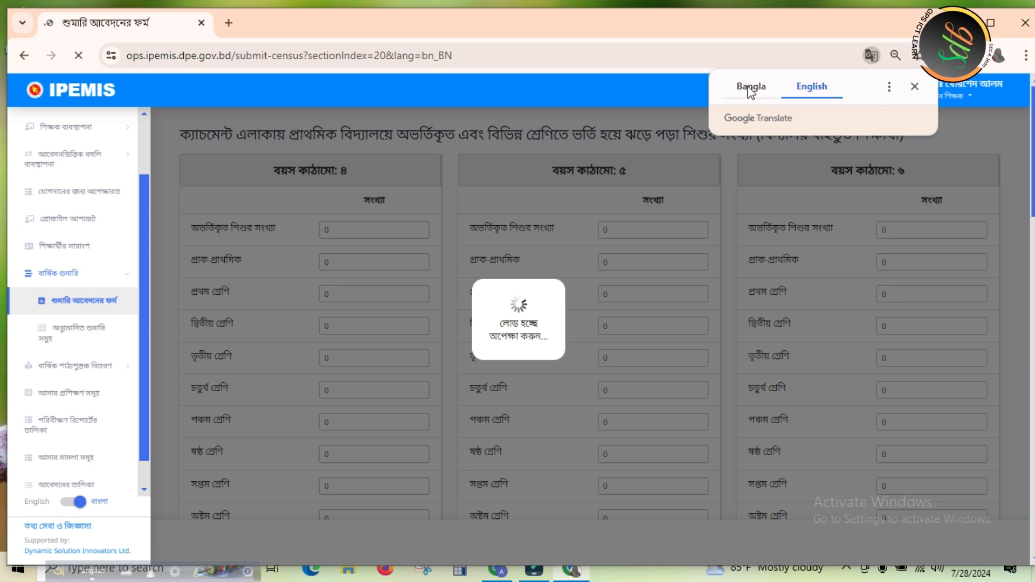
left_click(751, 89)
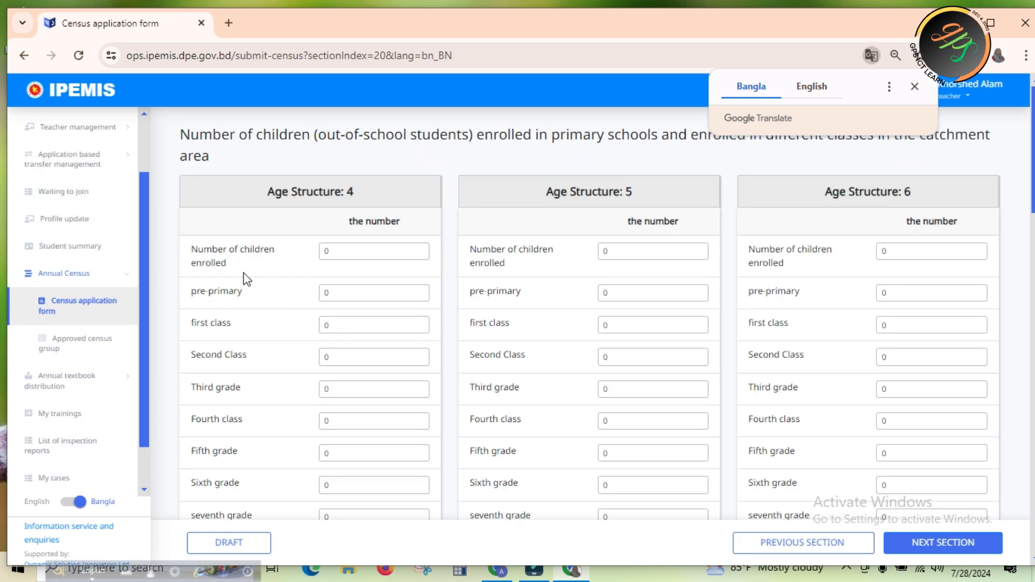
left_click(753, 88)
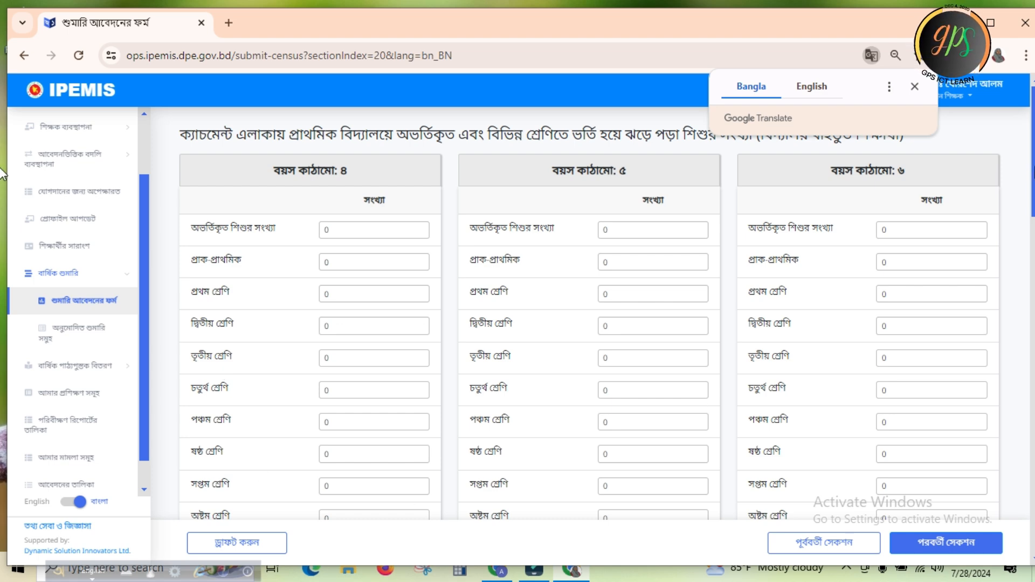
Review the out-of-school children tables for all age groups, save the section as a draft, and display the overview in Bangla
scroll(2, 164, "down", 14)
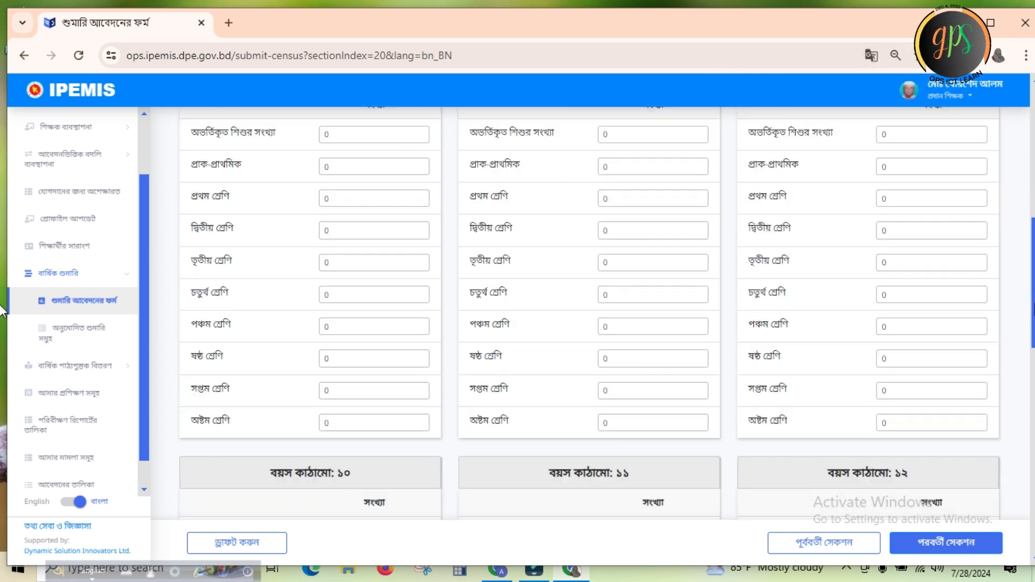
scroll(1, 385, "down", 10)
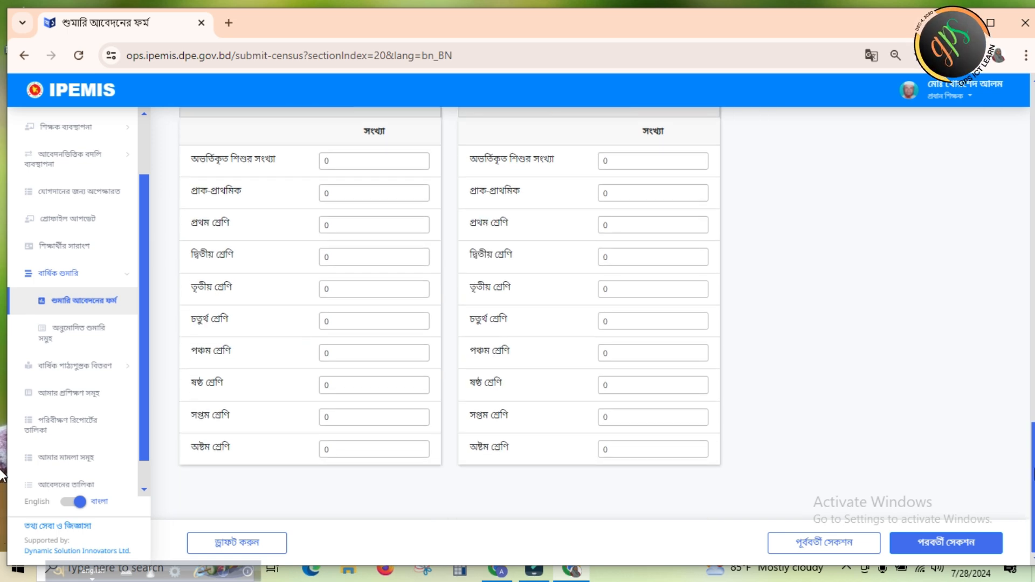
scroll(2, 474, "up", 20)
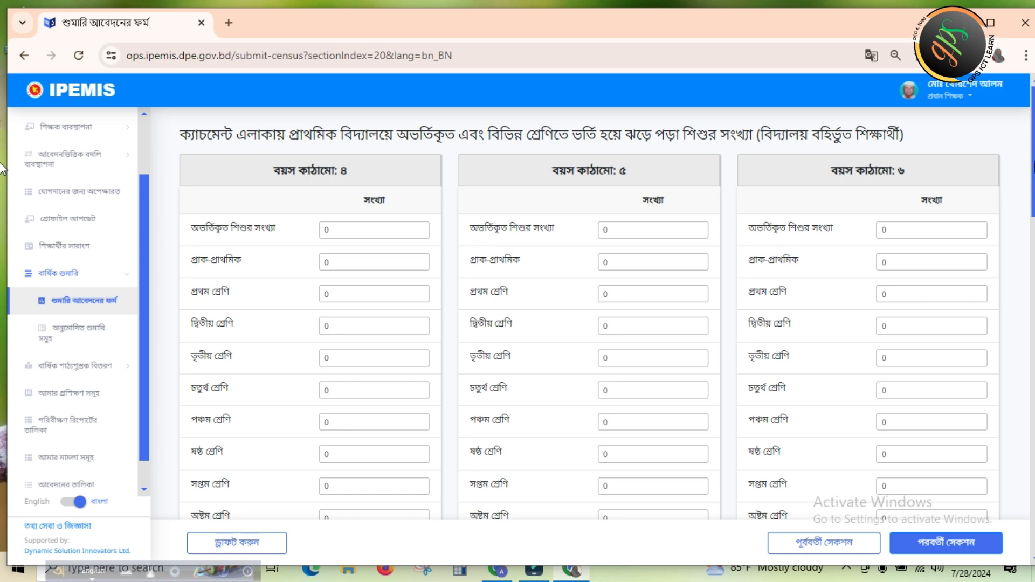
scroll(1, 169, "down", 20)
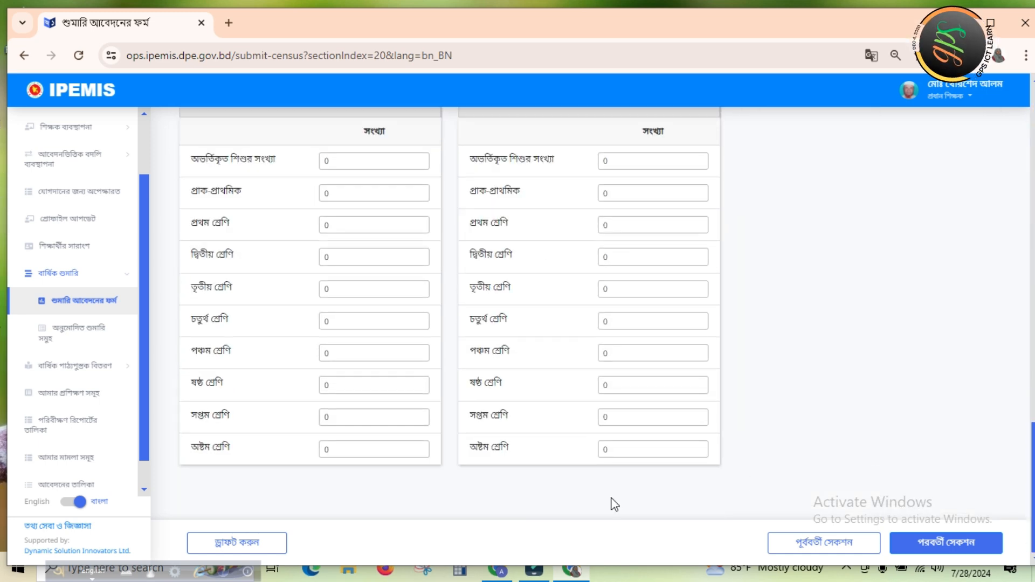
left_click(228, 545)
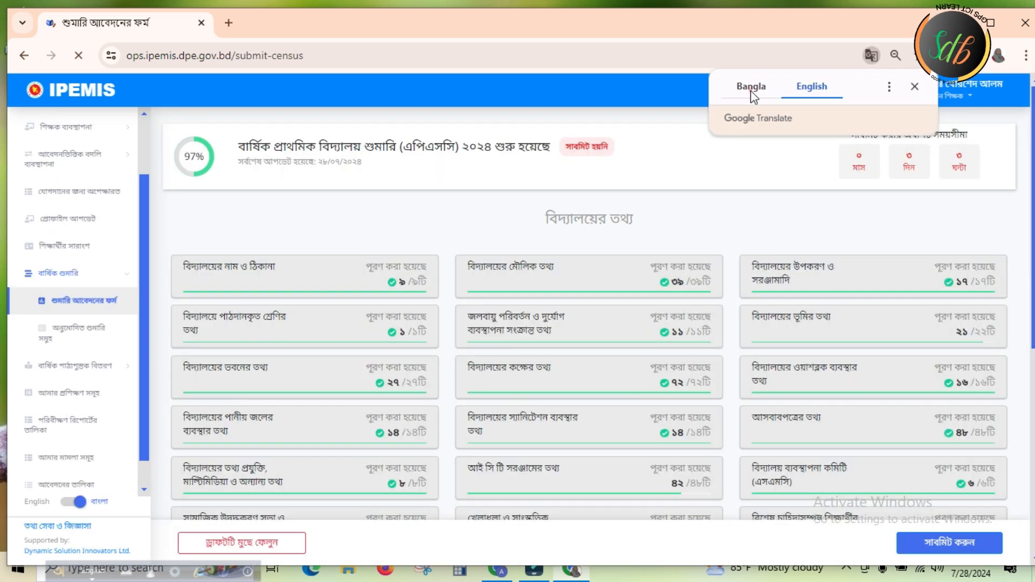
left_click(750, 88)
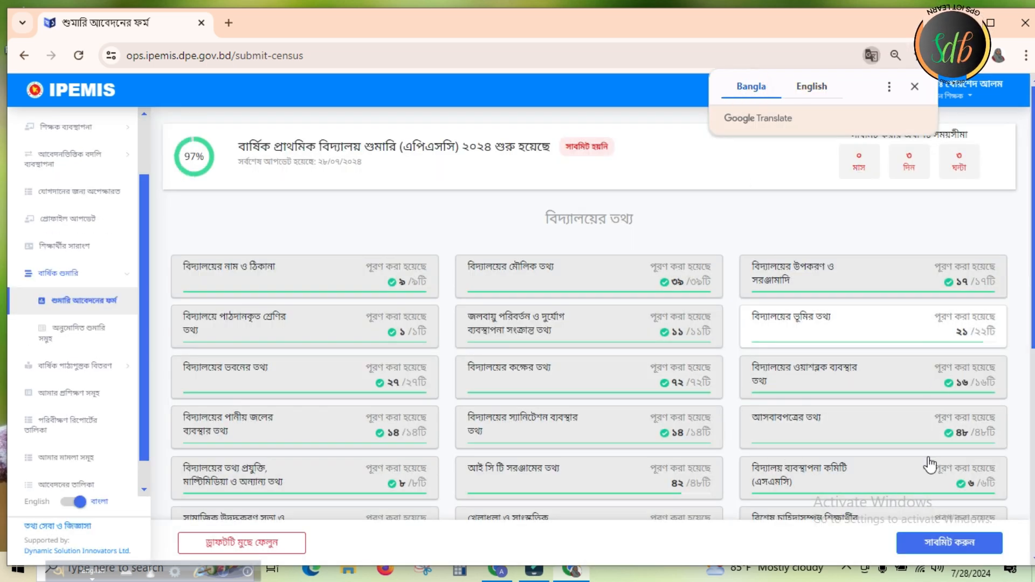
Look over the census overview, switch the site language to English and back to বাংলা, and display the overview untranslated in Bangla
left_click_drag(1033, 300, 1033, 386)
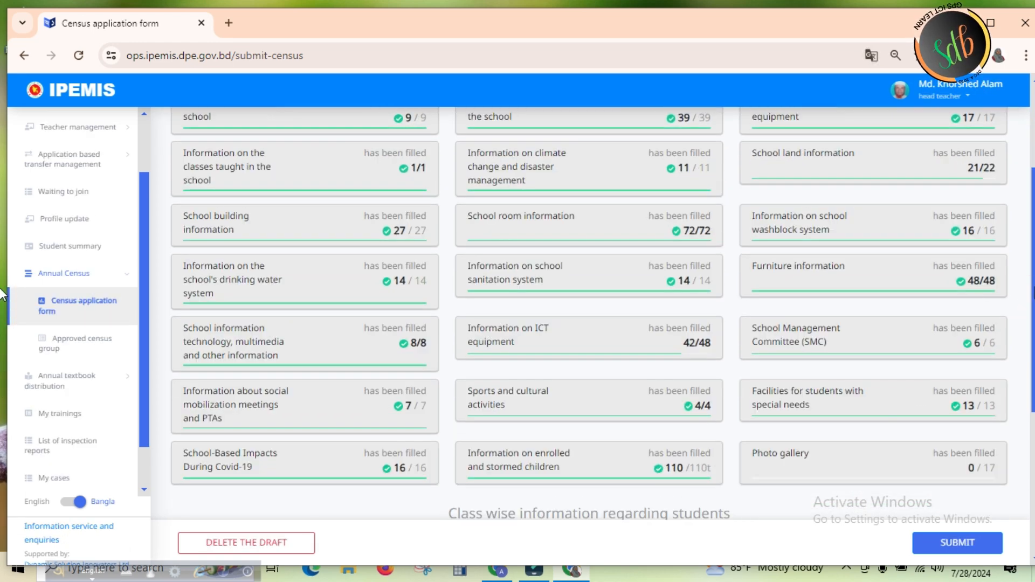
left_click_drag(1034, 288, 1033, 377)
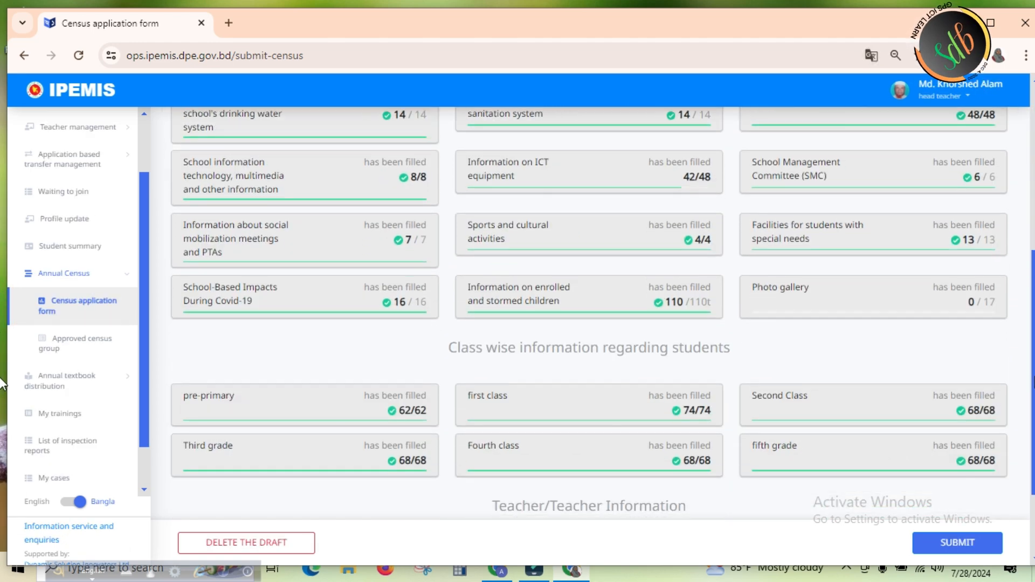
left_click(80, 502)
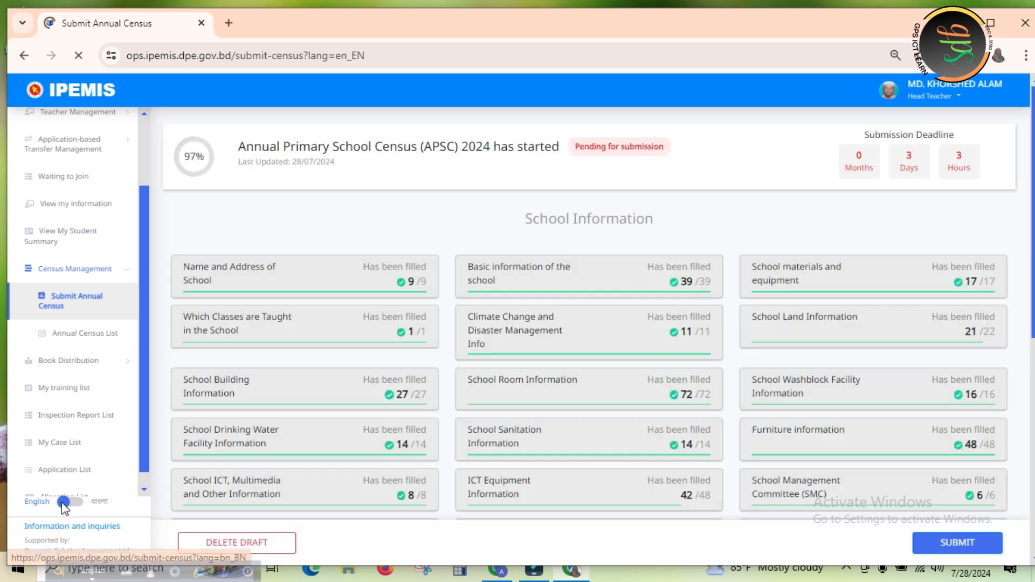
left_click(63, 503)
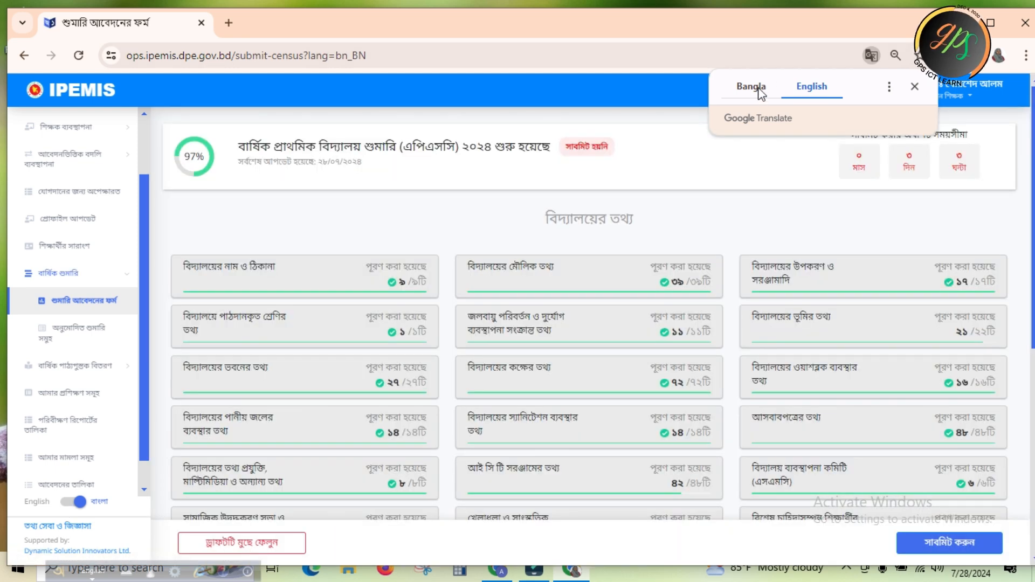
left_click(757, 88)
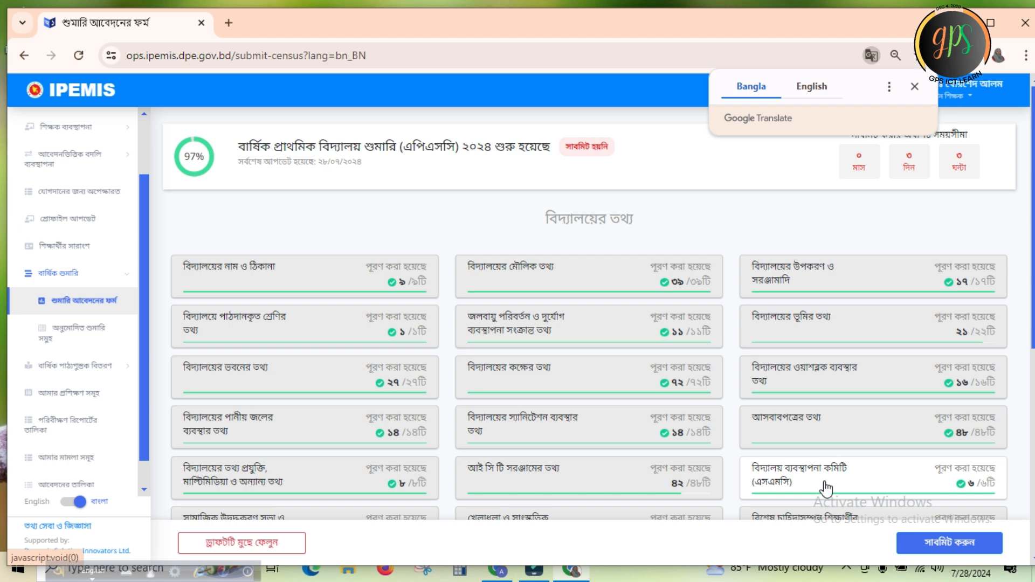
left_click(748, 84)
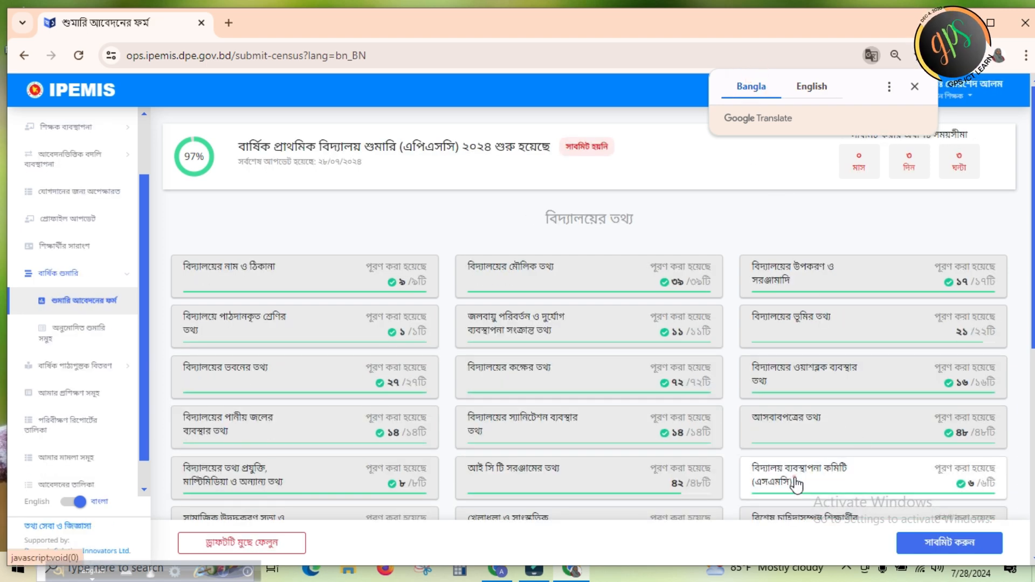
Open the বিদ্যালয় ব্যবস্থাপনা কমিটি (এসএমসি) section and choose হয়েছে for whether the SMC is formed in the school
left_click(795, 483)
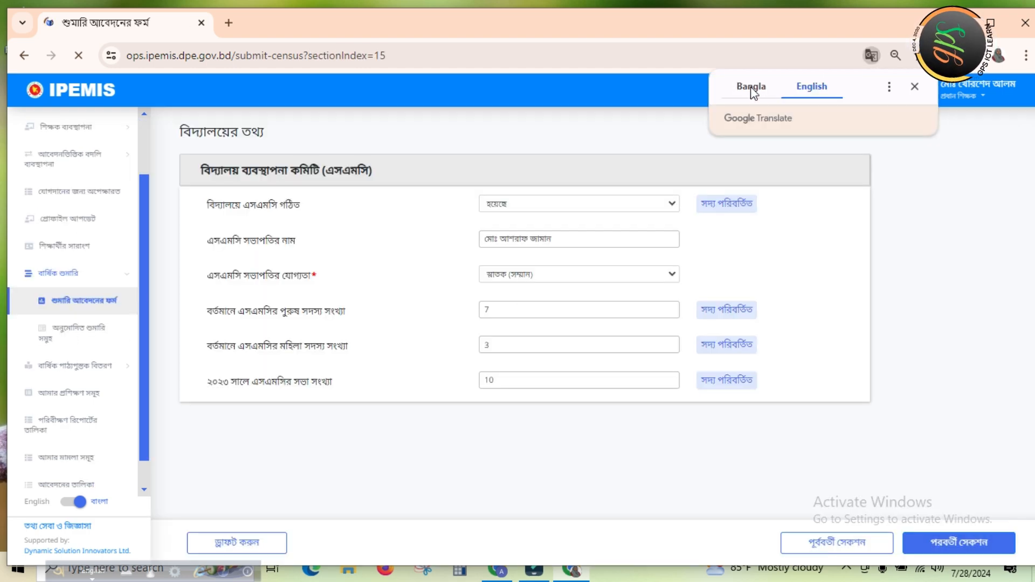
left_click(752, 89)
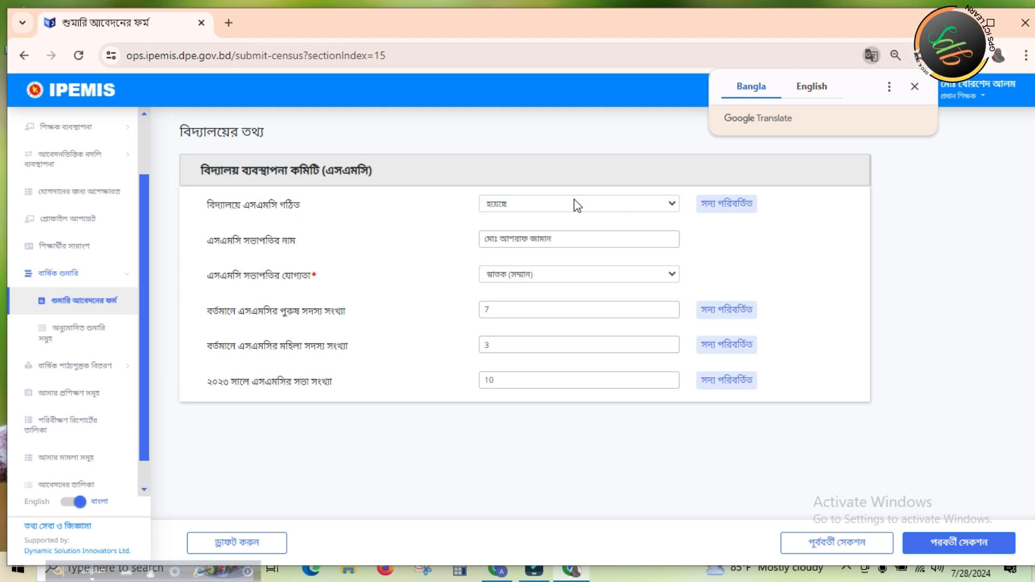
left_click(671, 204)
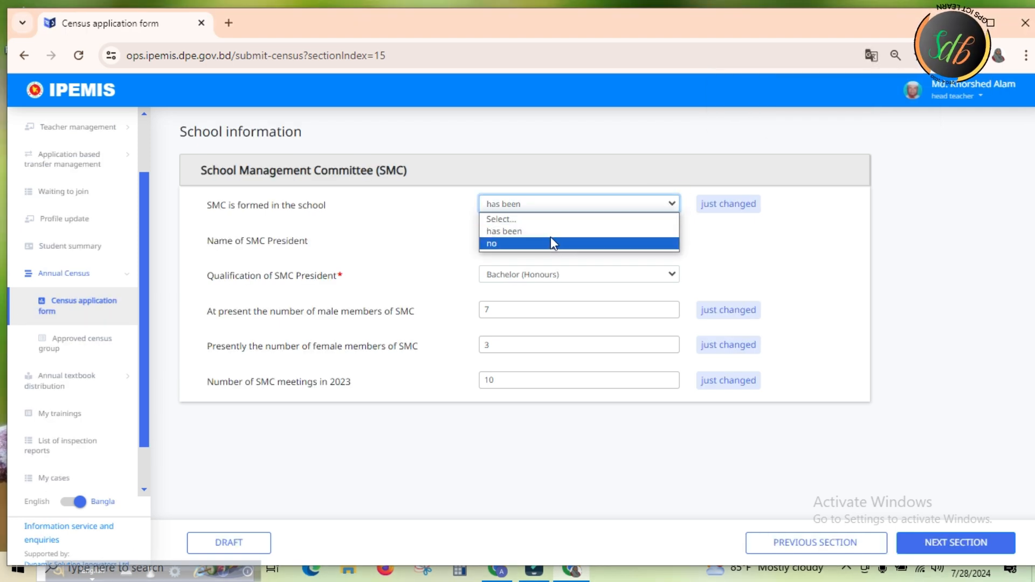
left_click(516, 232)
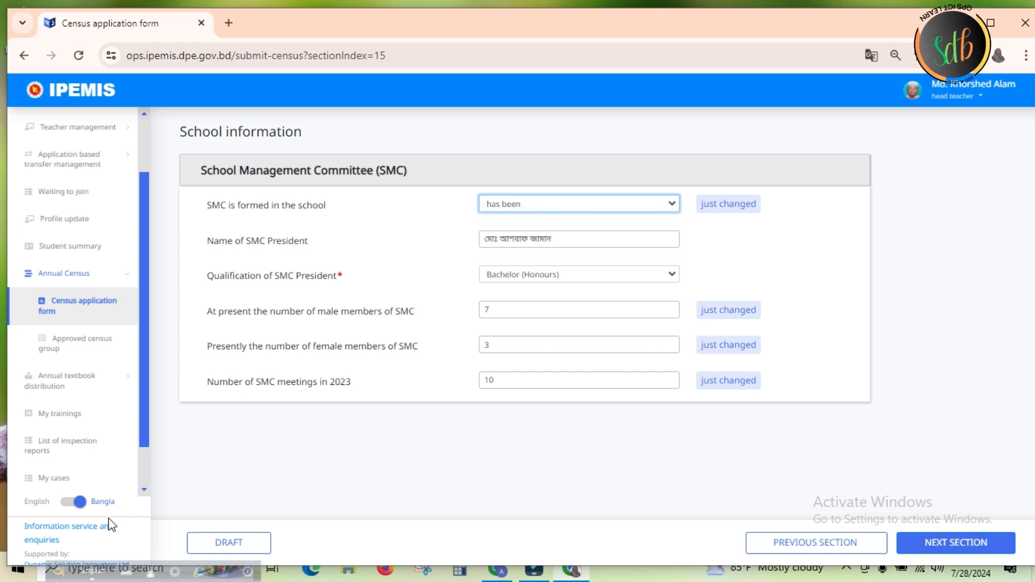
Switch the site language to English and back to বাংলা, and display the SMC section untranslated in Bangla
left_click(79, 502)
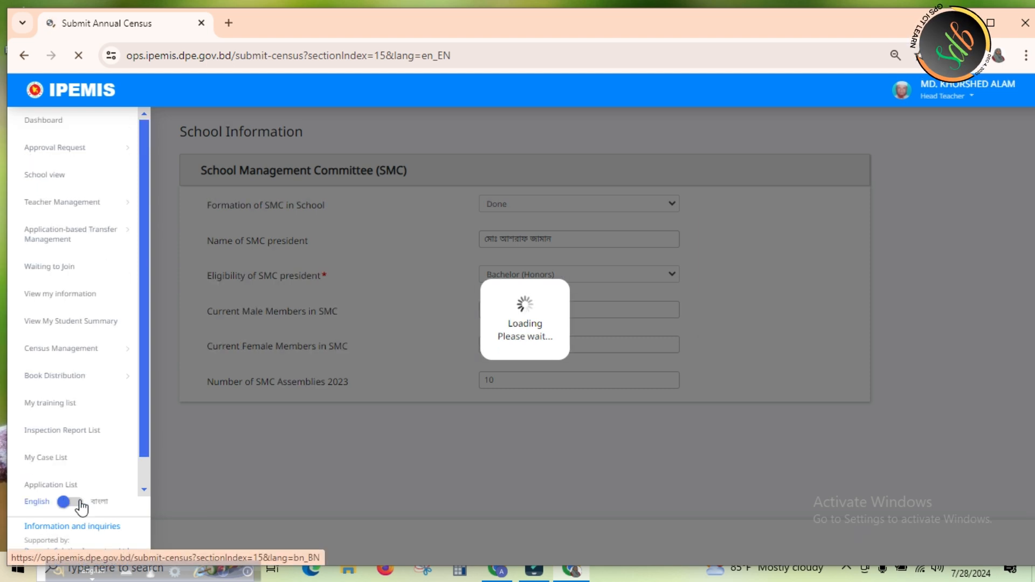
left_click(63, 502)
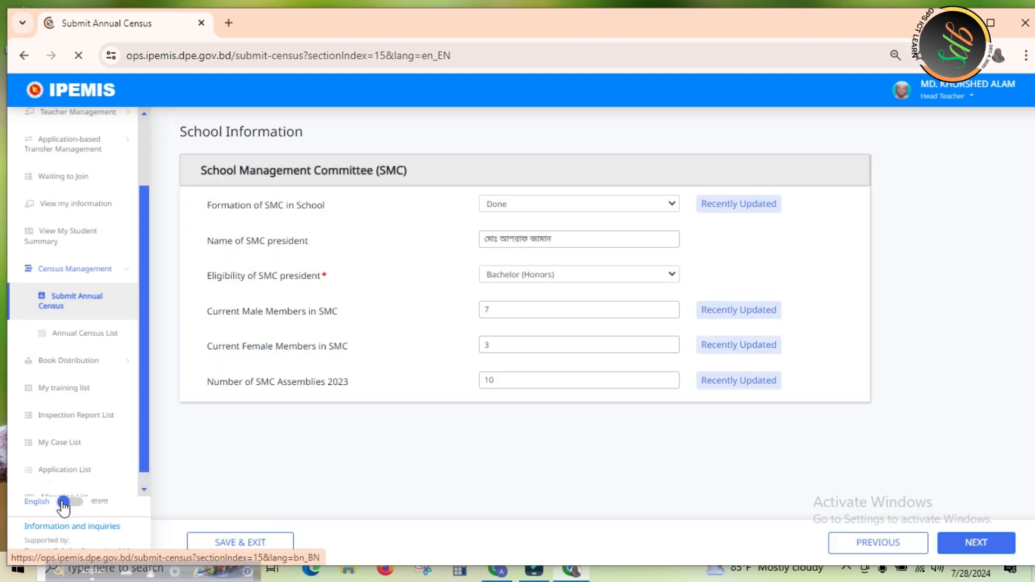
left_click(63, 503)
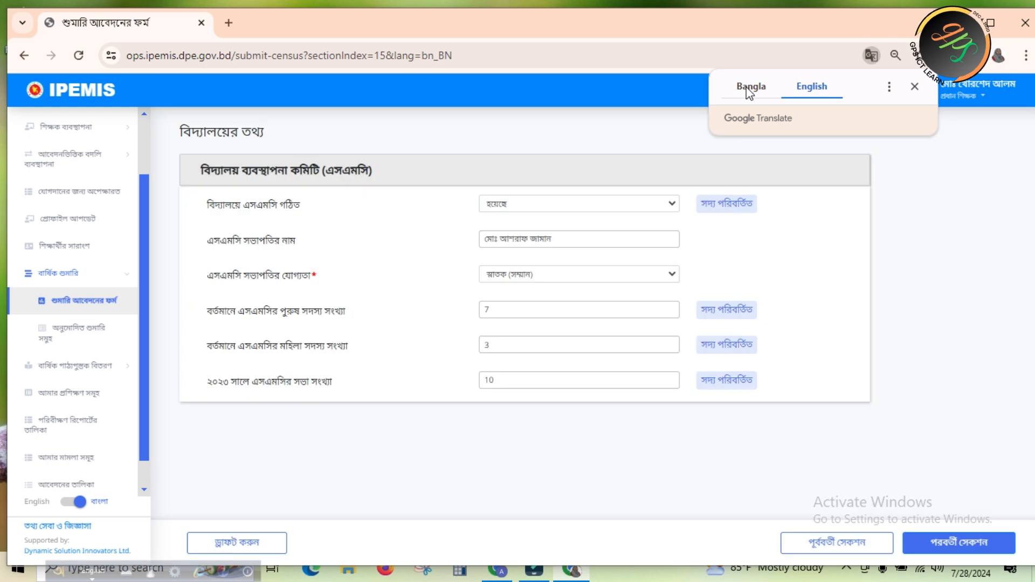
left_click(750, 87)
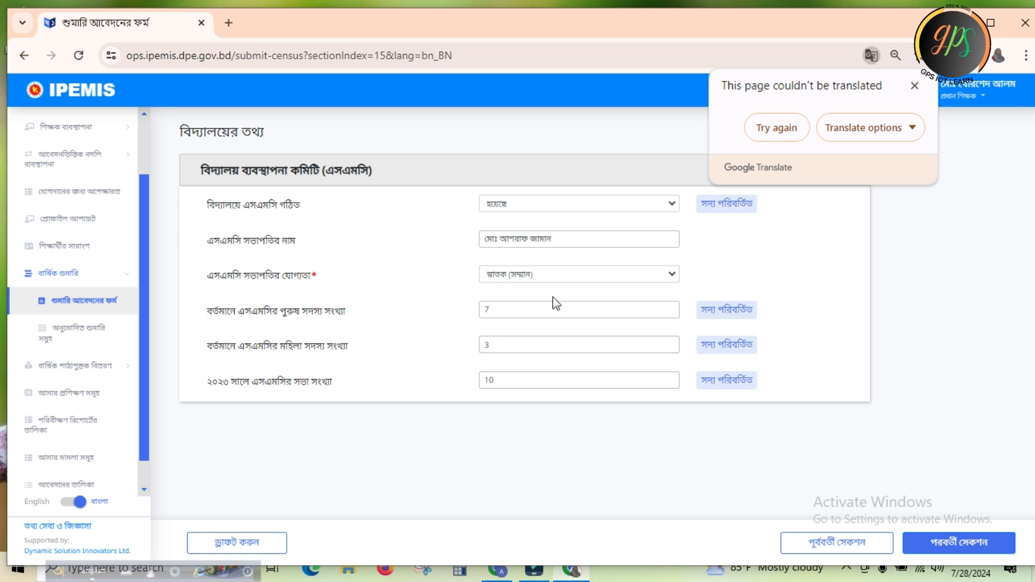
Choose স্নাতক (সম্মান) as the SMC president's qualification, save the section as a draft, and display the overview in Bangla
left_click(672, 276)
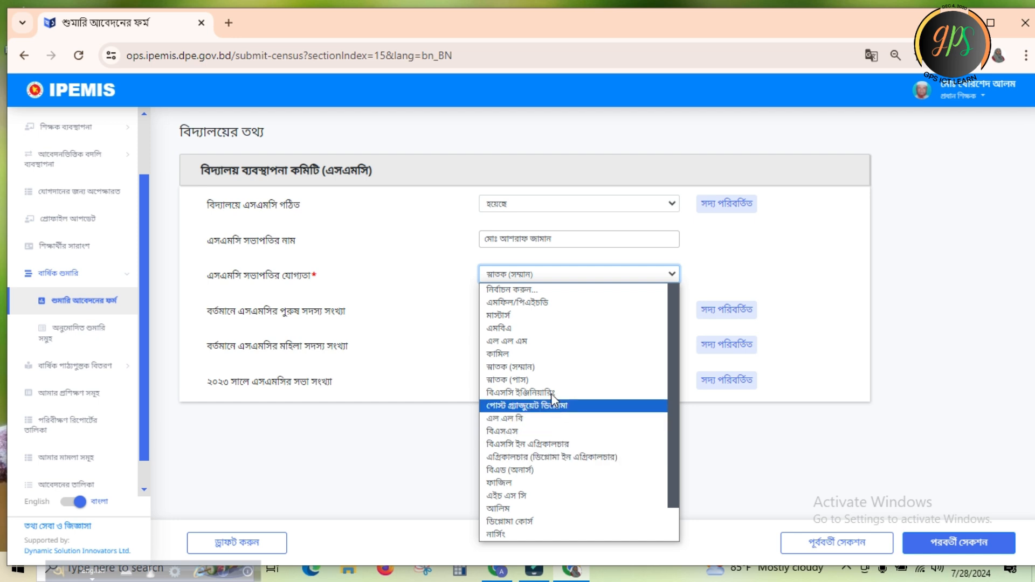
left_click(525, 367)
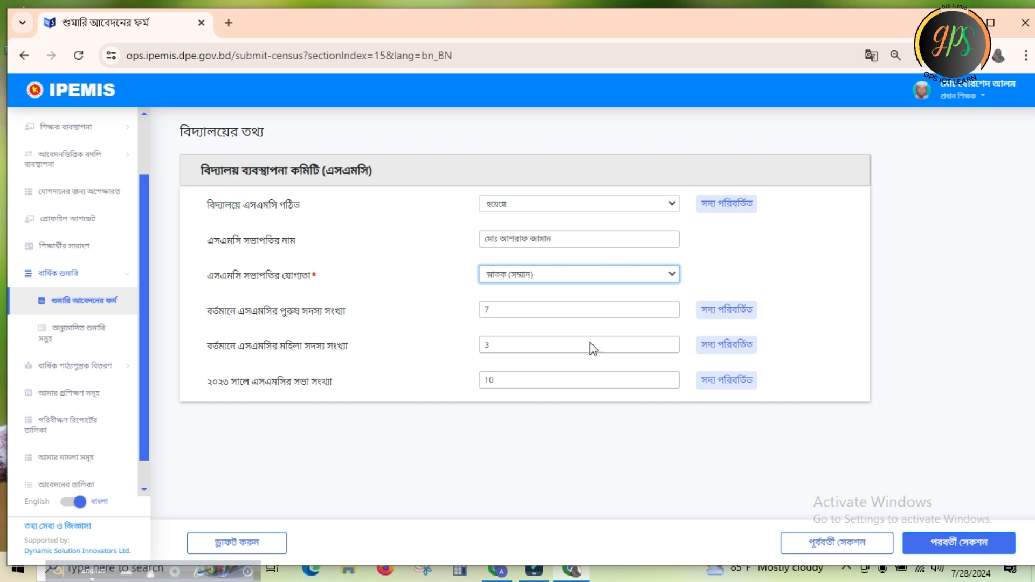
left_click(244, 546)
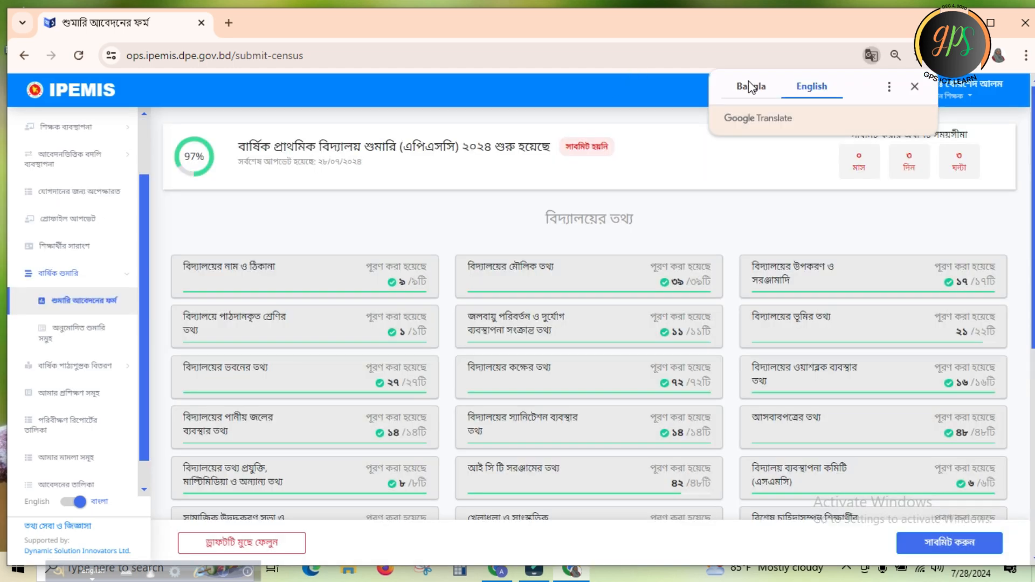
left_click(751, 86)
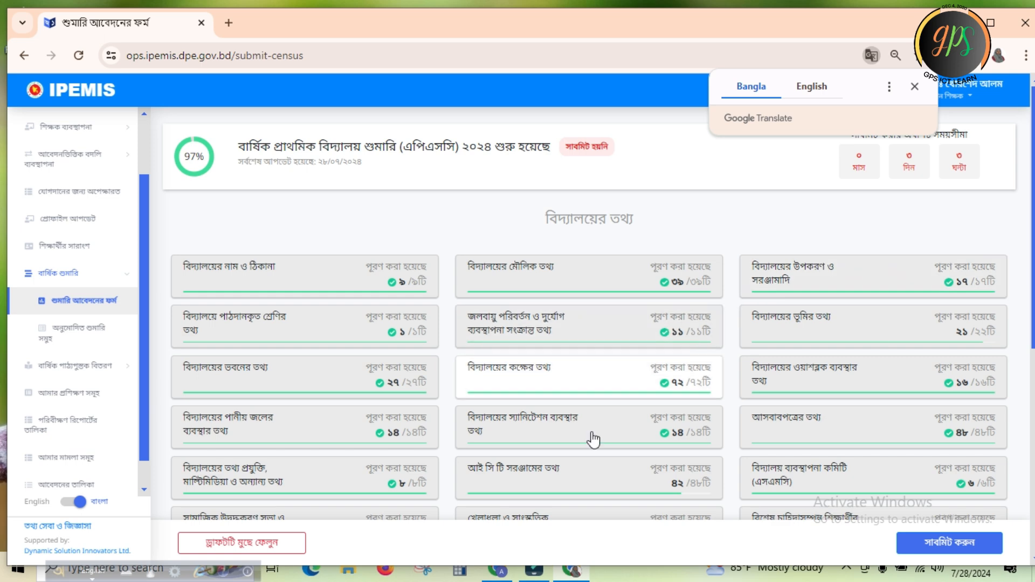
left_click(751, 86)
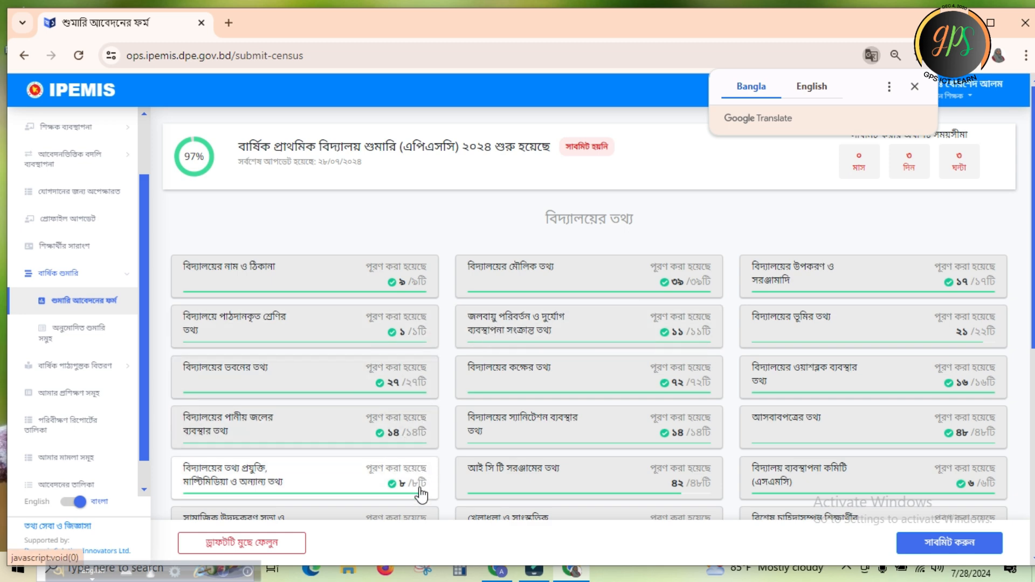
Review the remaining section cards on the overview, open the প্রাক-প্রাথমিক class section, and try to display it in Bangla
scroll(2, 259, "down", 3)
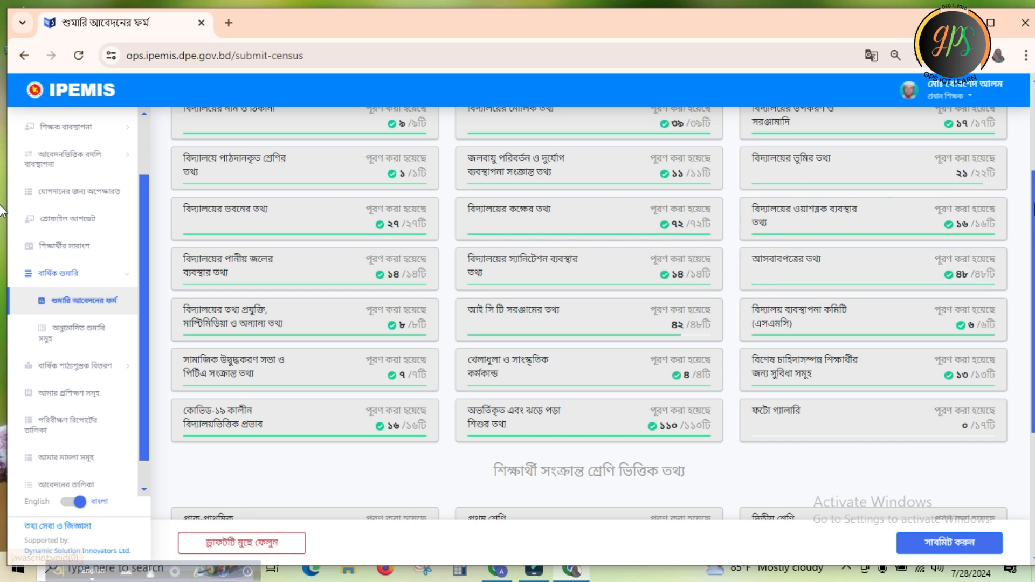
left_click_drag(1033, 209, 1034, 353)
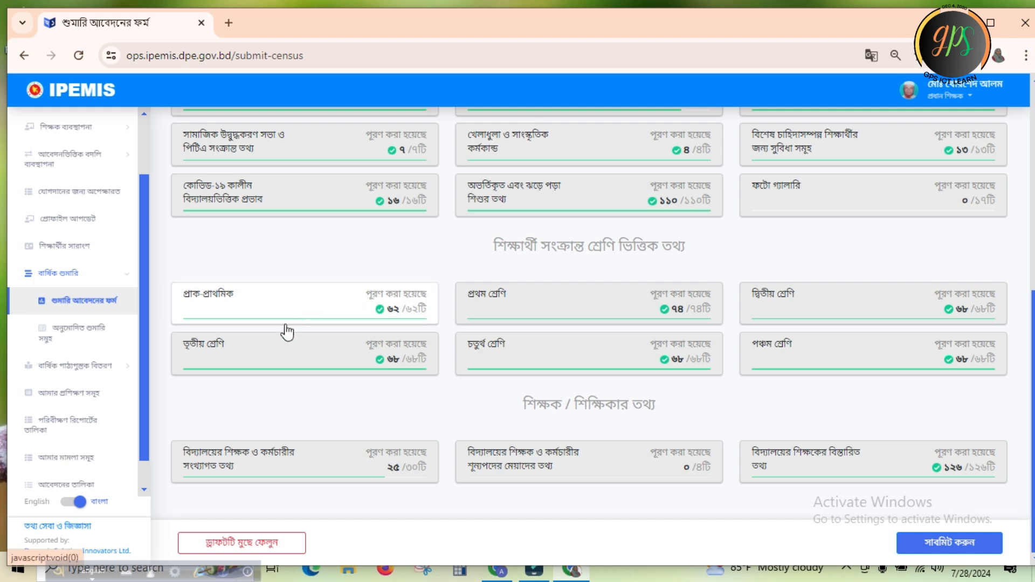
left_click(263, 311)
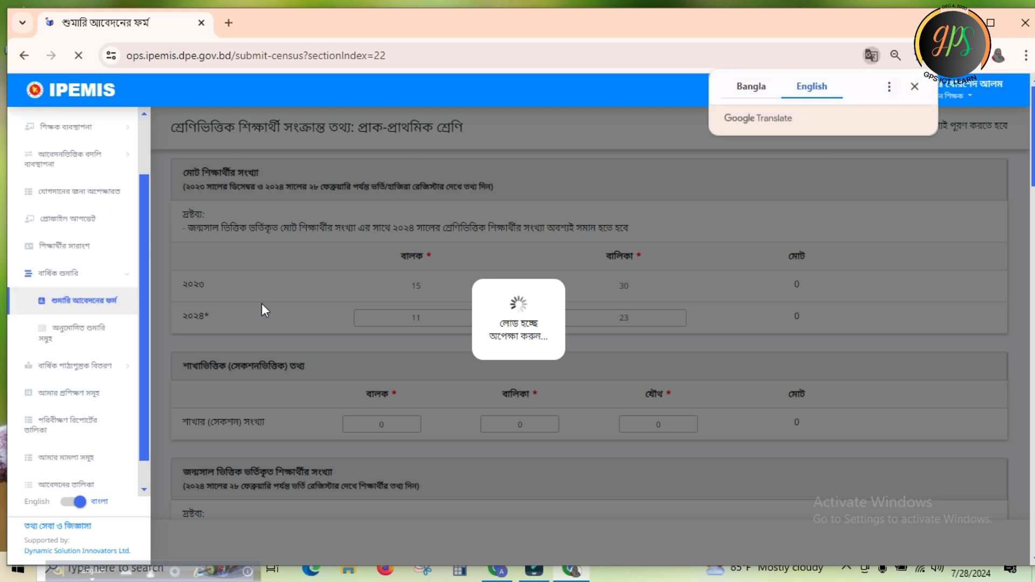
left_click(752, 88)
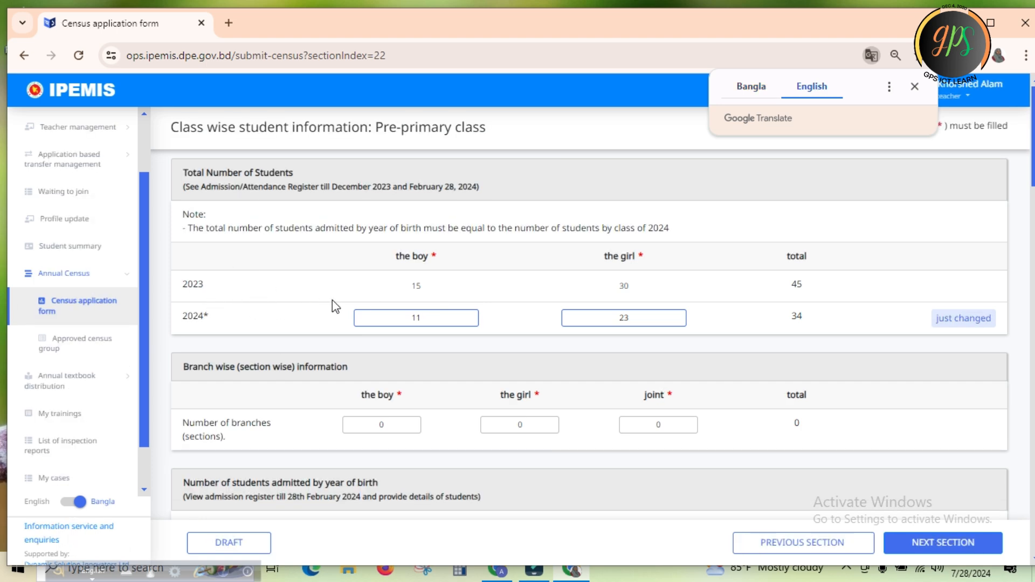
Toggle the site language away from বাংলা and back, and display the pre-primary class section untranslated in Bangla
left_click(426, 287)
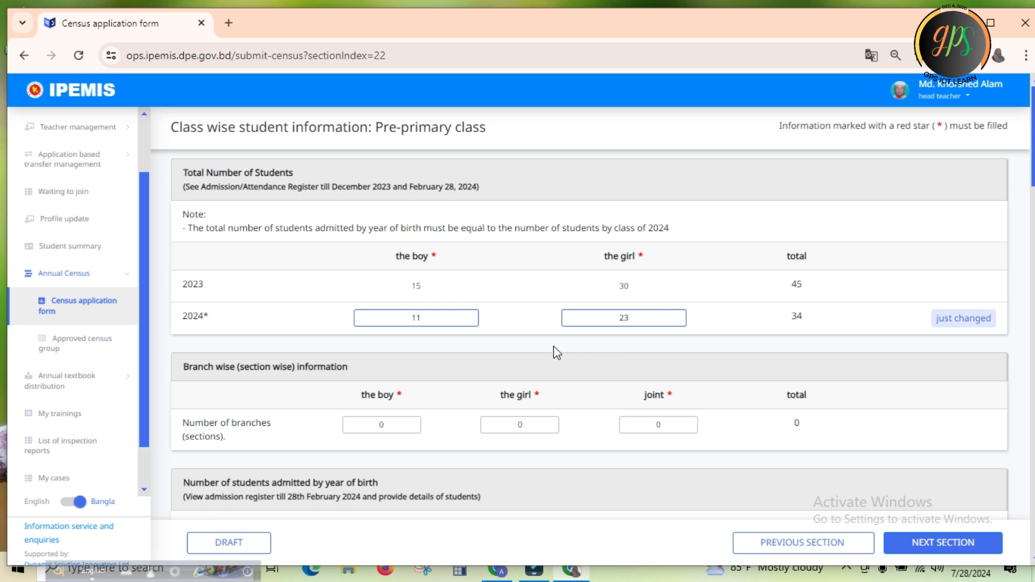
left_click(80, 503)
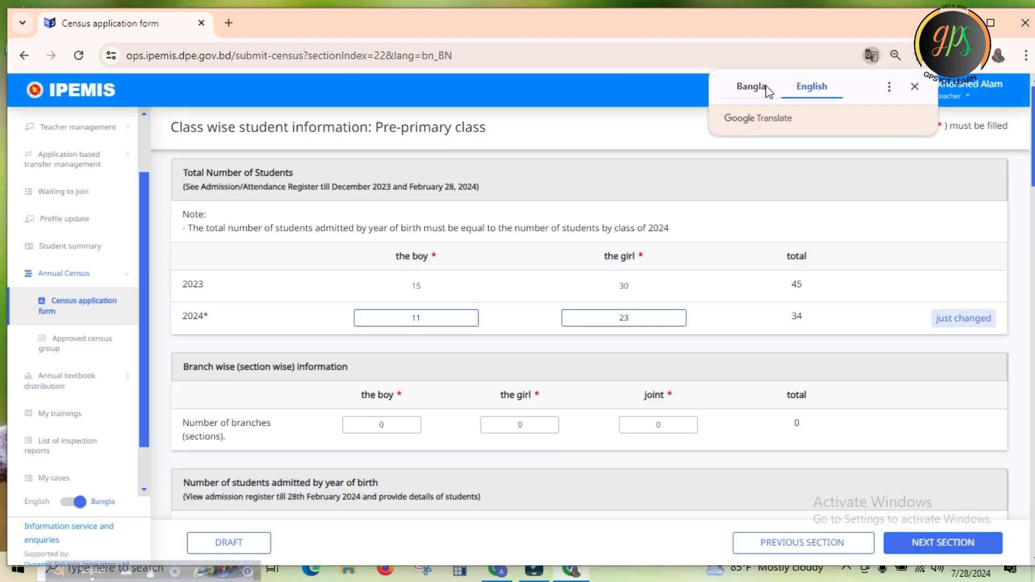
left_click(754, 93)
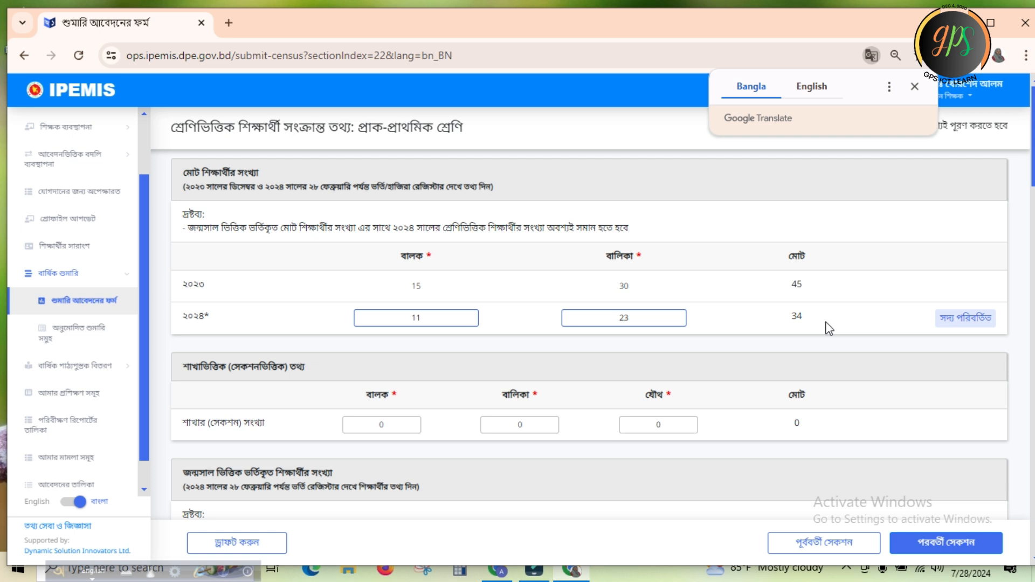
Review the pre-primary total students, section-wise and birth-year enrolment tables for boys and girls
left_click(422, 317)
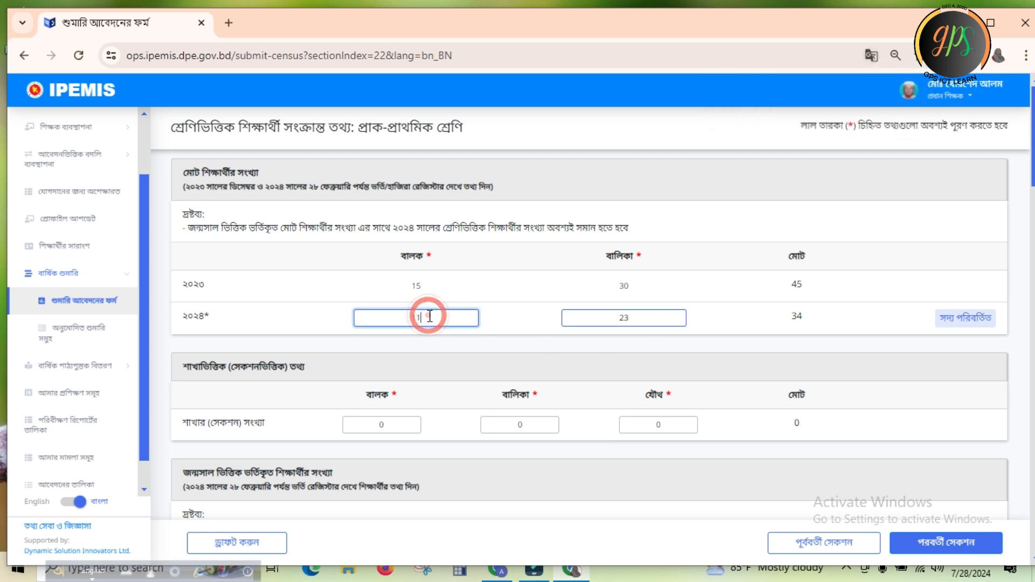
left_click(644, 323)
left_click(750, 317)
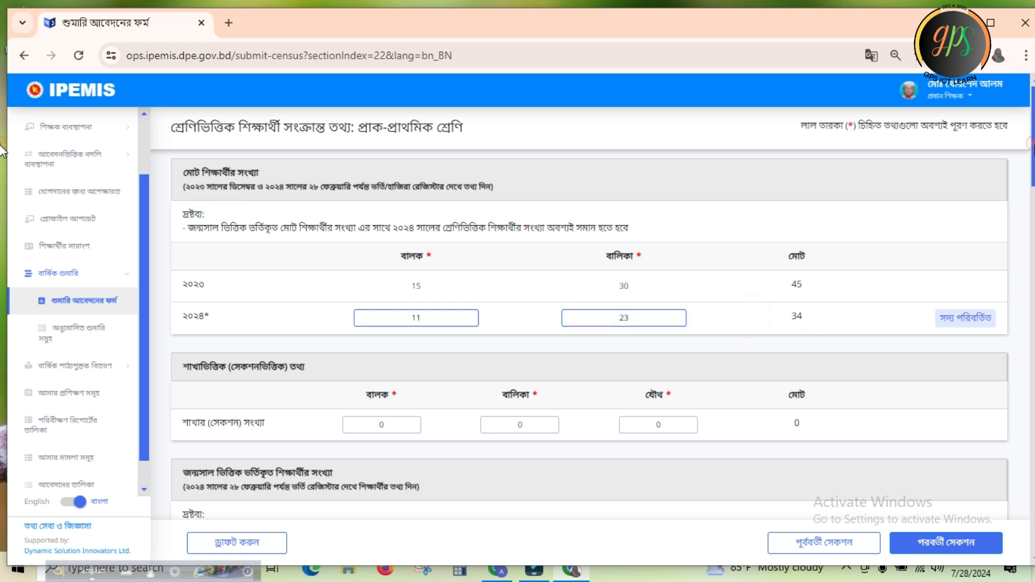
scroll(1, 151, "down", 3)
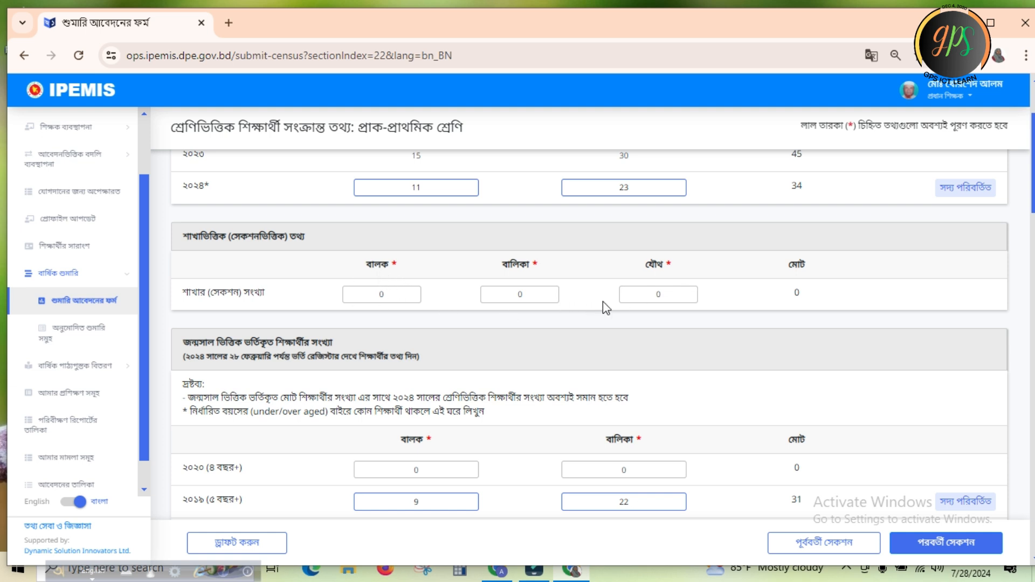
left_click(582, 301)
left_click(749, 294)
scroll(2, 202, "down", 2)
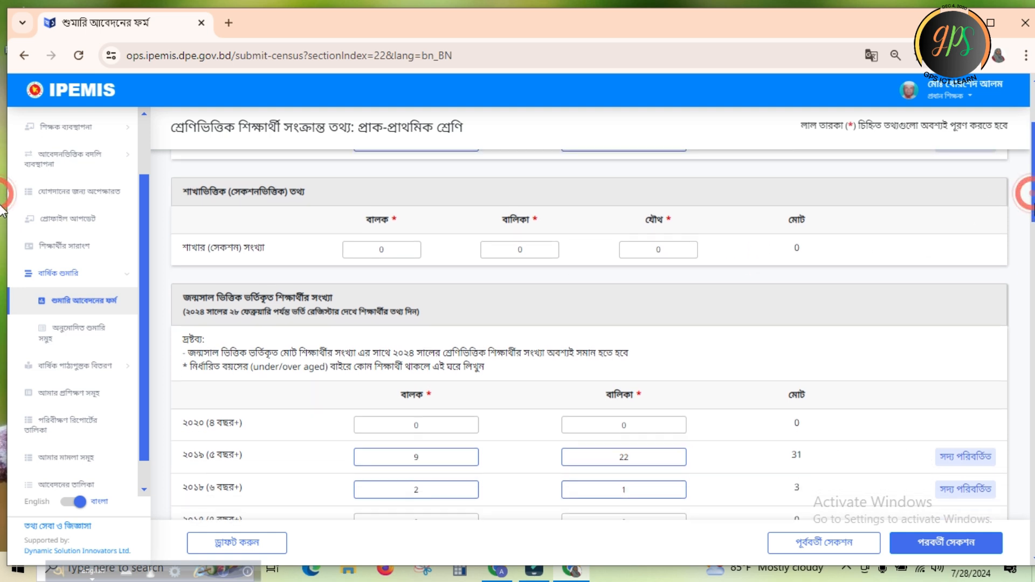
scroll(2, 227, "down", 1)
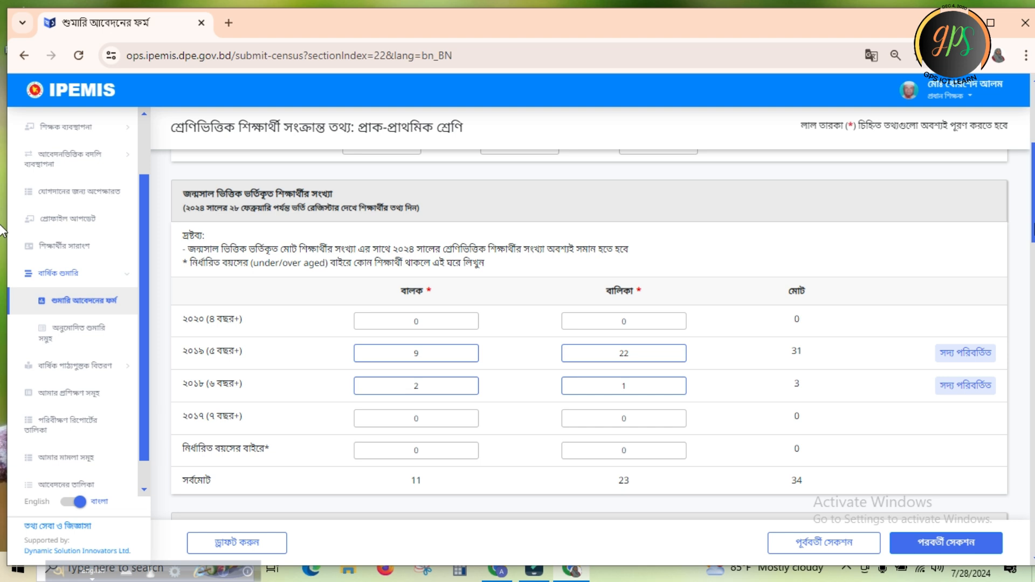
scroll(2, 229, "up", 1)
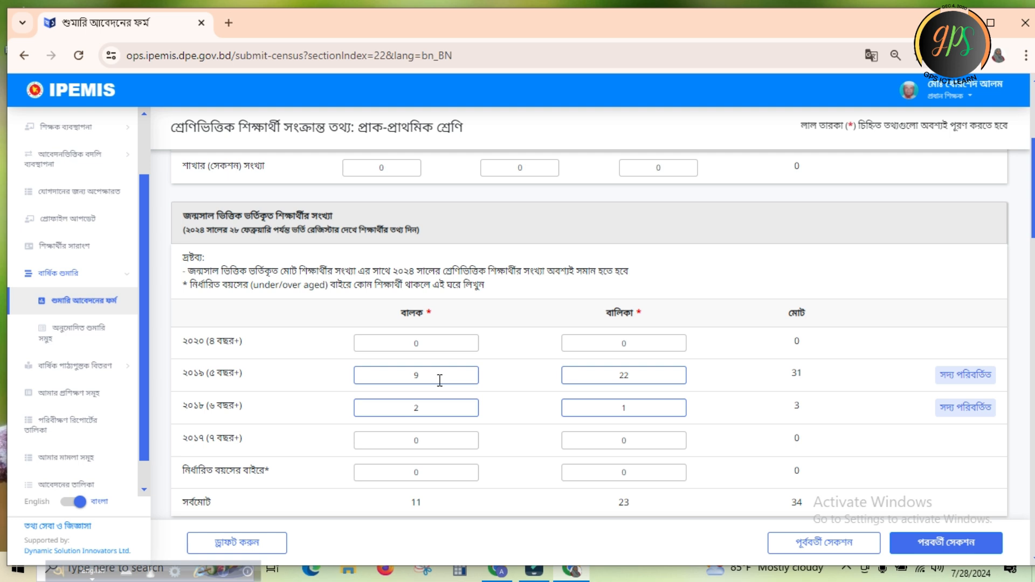
Clear the boys' count for birth year ২০১৮ (৬ বছর+) in the pre-primary enrolment table and re-enter it as 2
left_click(431, 409)
key("BackSpace")
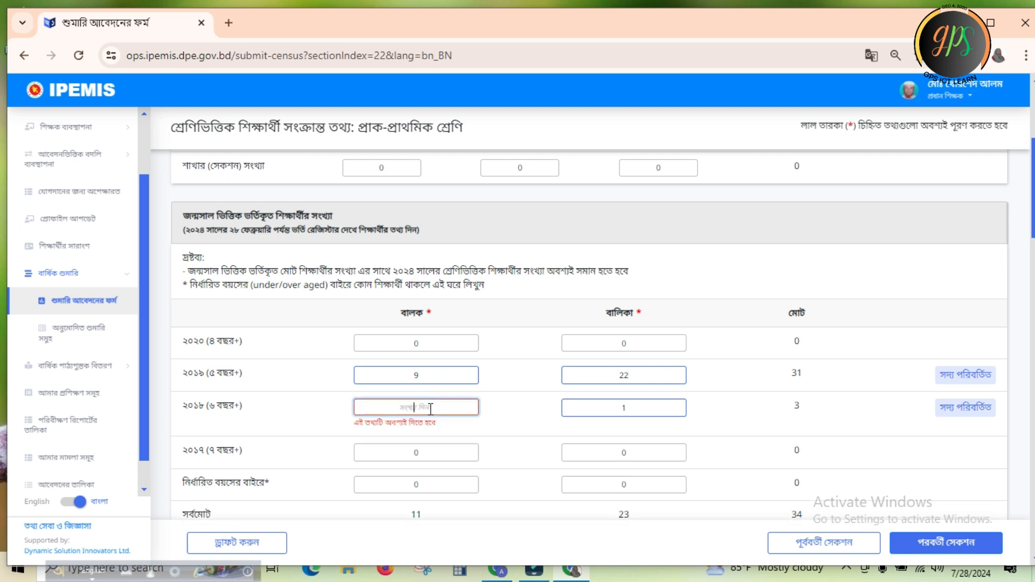
left_click(430, 338)
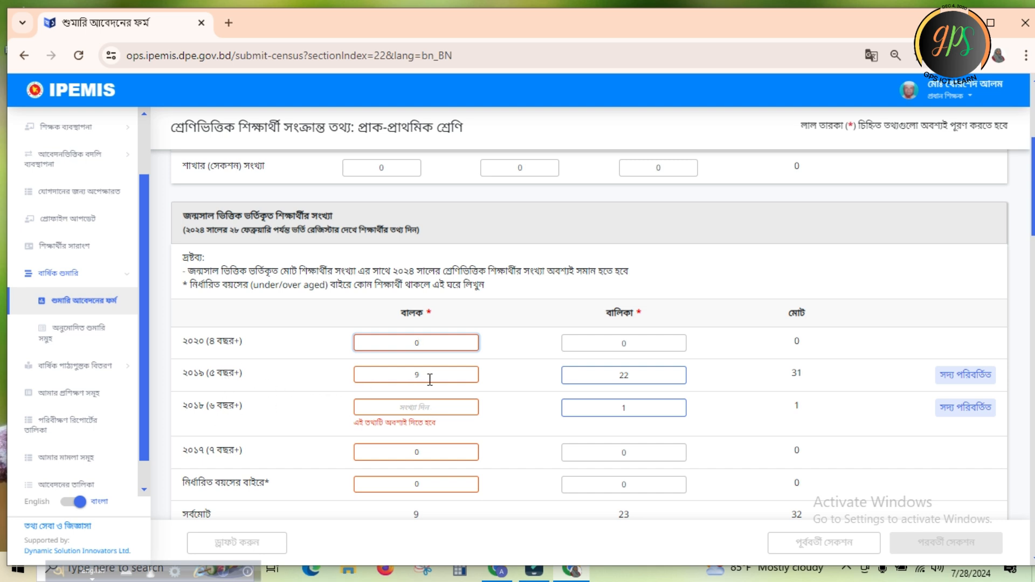
left_click(415, 405)
type("2")
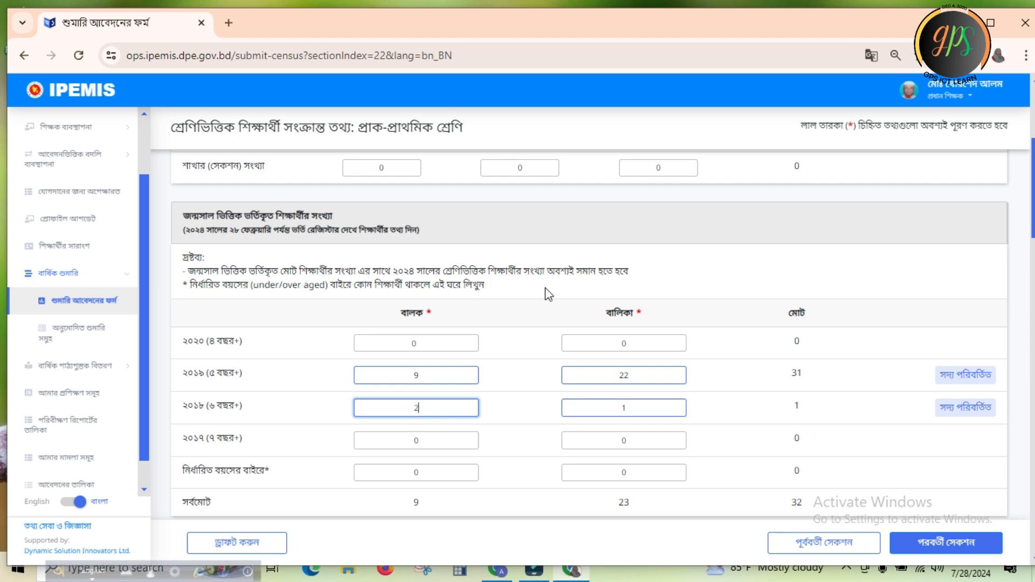
Compare the pre-primary birth-year enrolment table with the ২০২৪ student totals and commit the boys' count for birth year ২০১৮
scroll(6, 232, "up", 4)
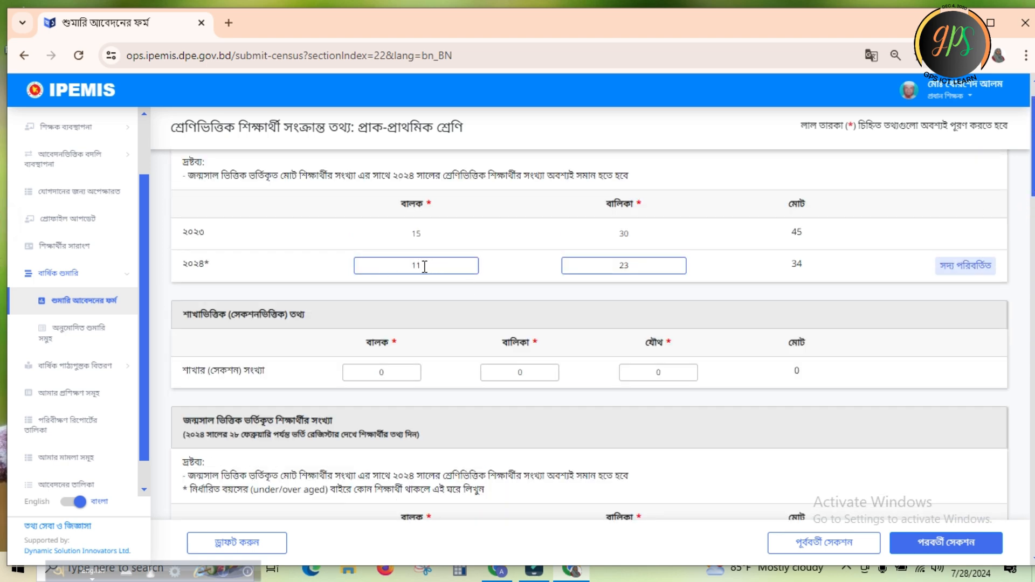
scroll(3, 184, "down", 6)
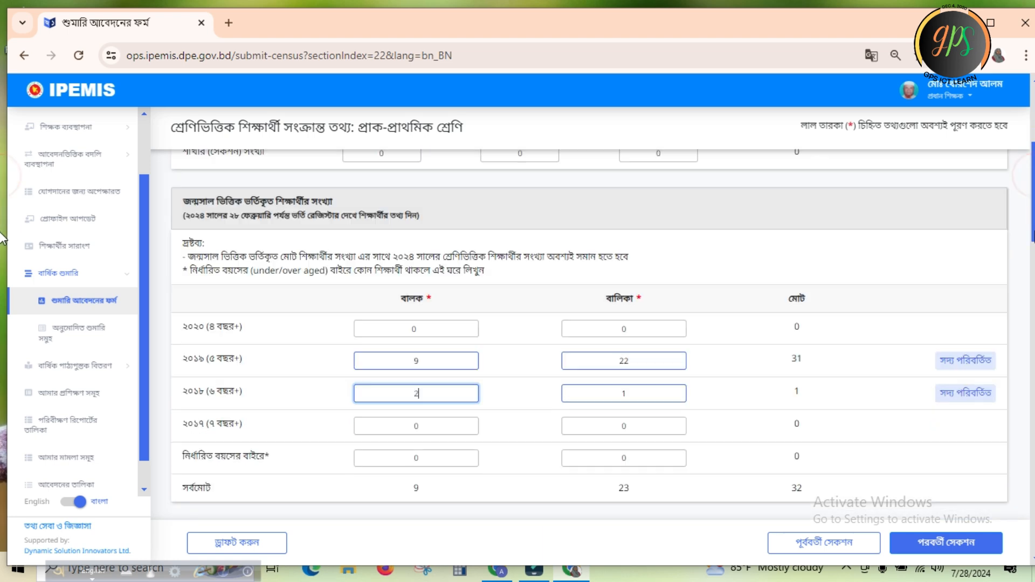
left_click_drag(1033, 240, 1033, 243)
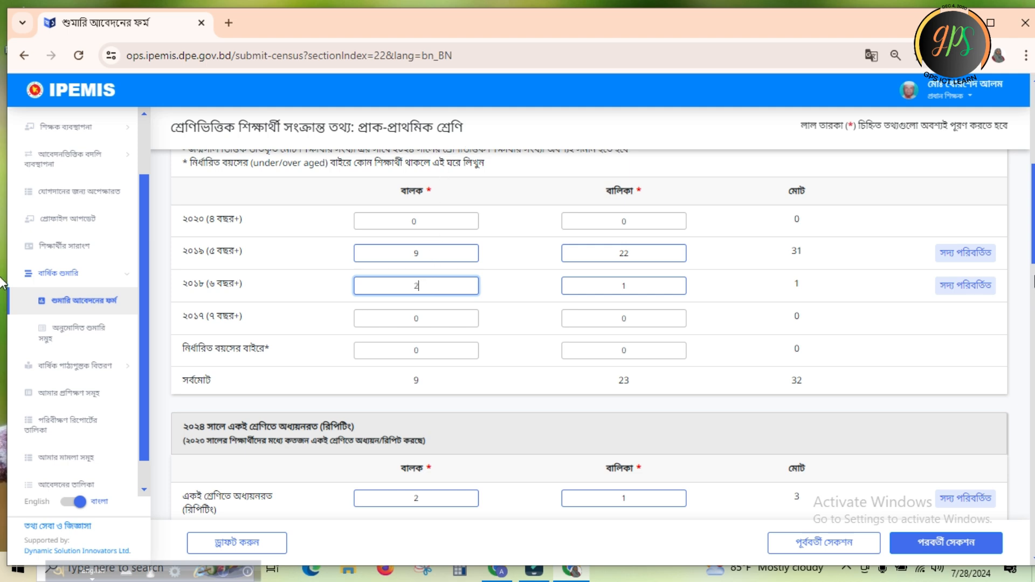
scroll(1, 215, "up", 3)
scroll(2, 206, "up", 2)
scroll(2, 249, "down", 5)
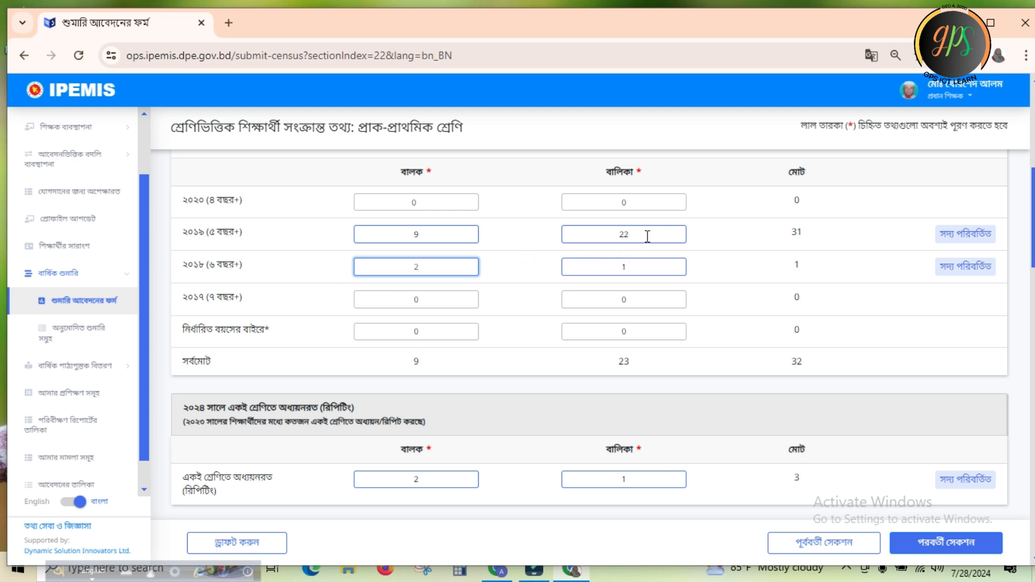
left_click(638, 267)
left_click(750, 271)
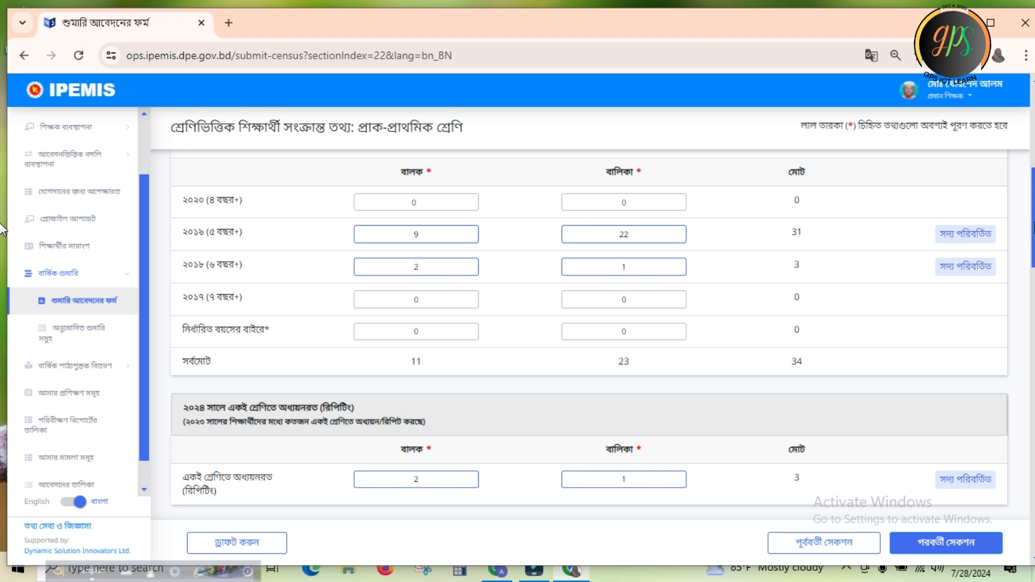
Review the remaining pre-primary tables, from repeating students through attendance to religion, and save the section as a draft
left_click_drag(1034, 222, 1034, 257)
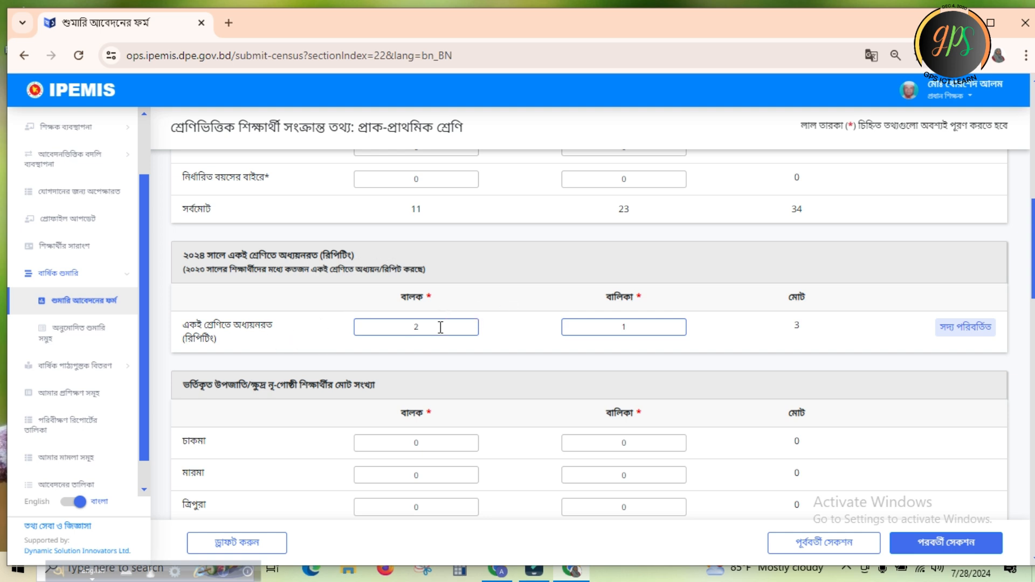
left_click(723, 336)
left_click_drag(1034, 227, 1034, 271)
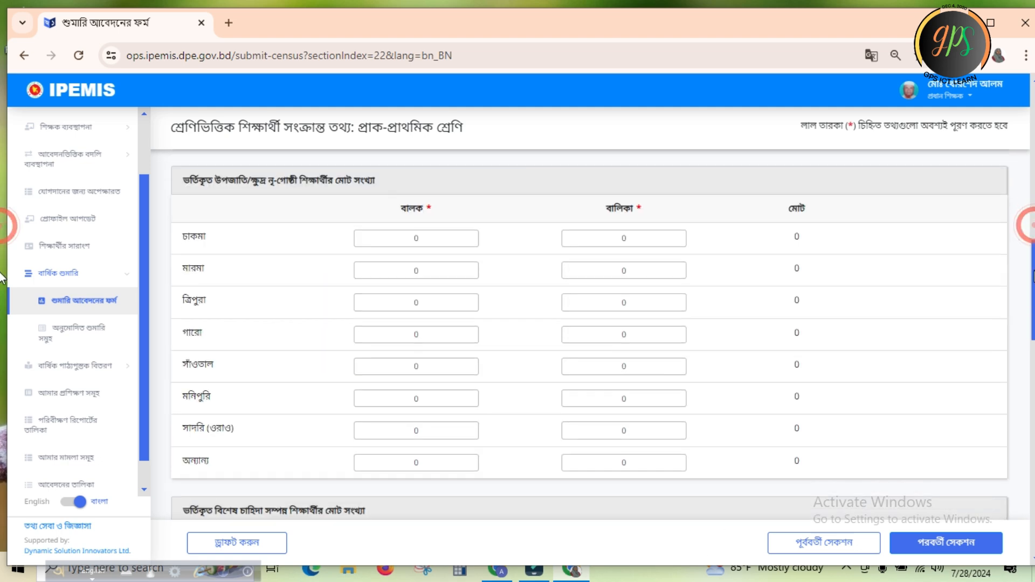
scroll(542, 309, "down", 3)
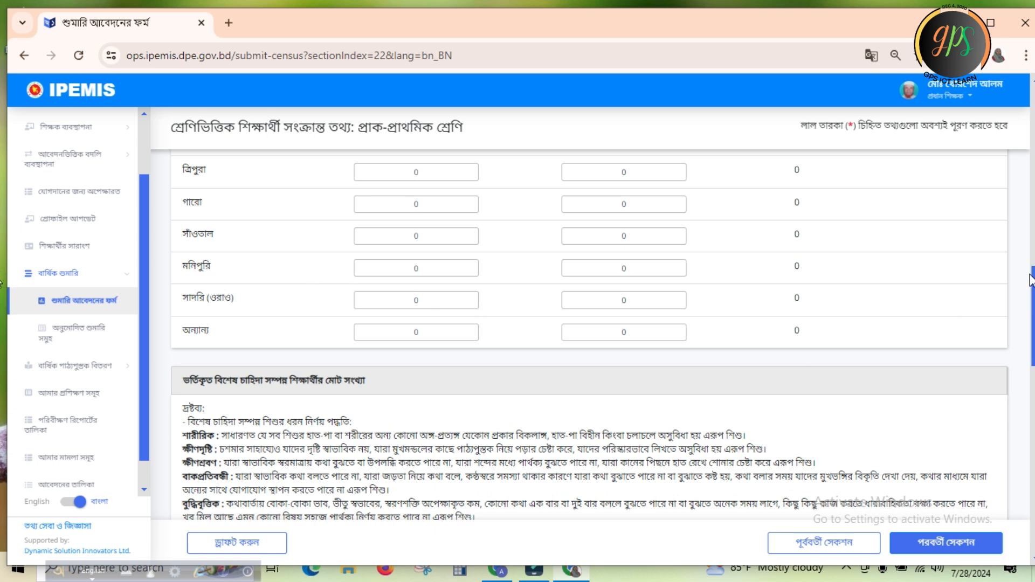
scroll(2, 281, "down", 6)
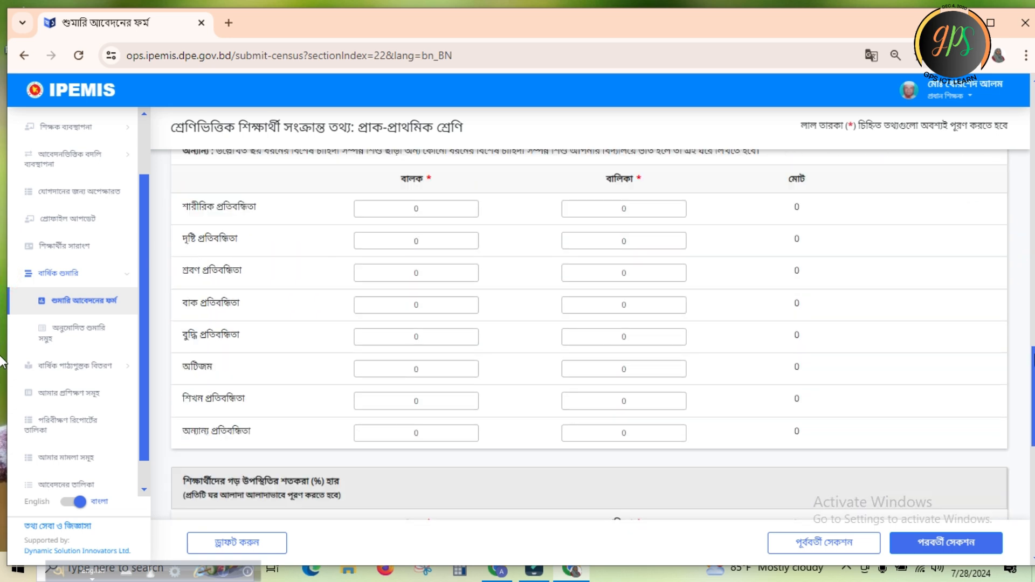
scroll(2, 363, "down", 5)
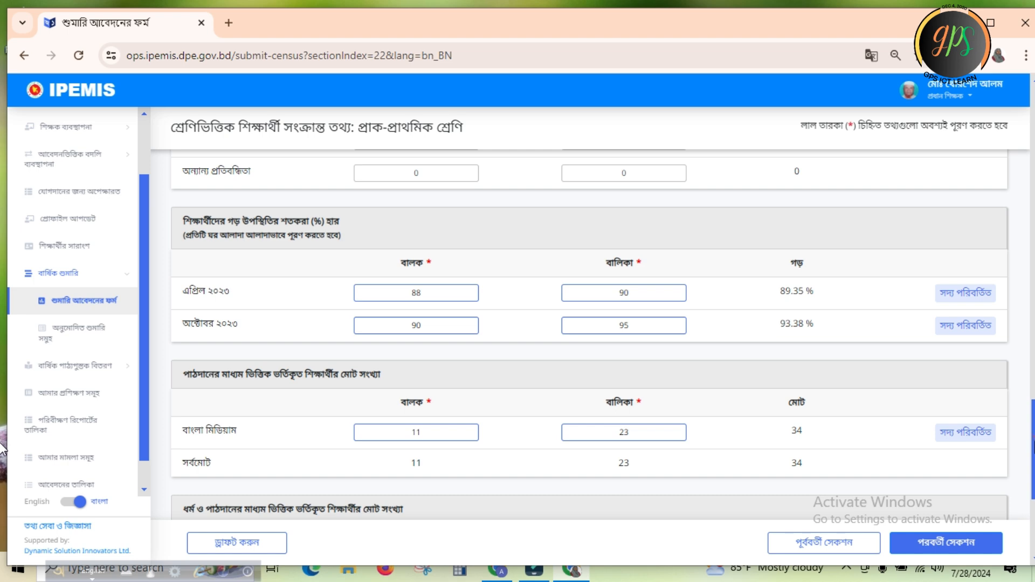
scroll(3, 447, "down", 3)
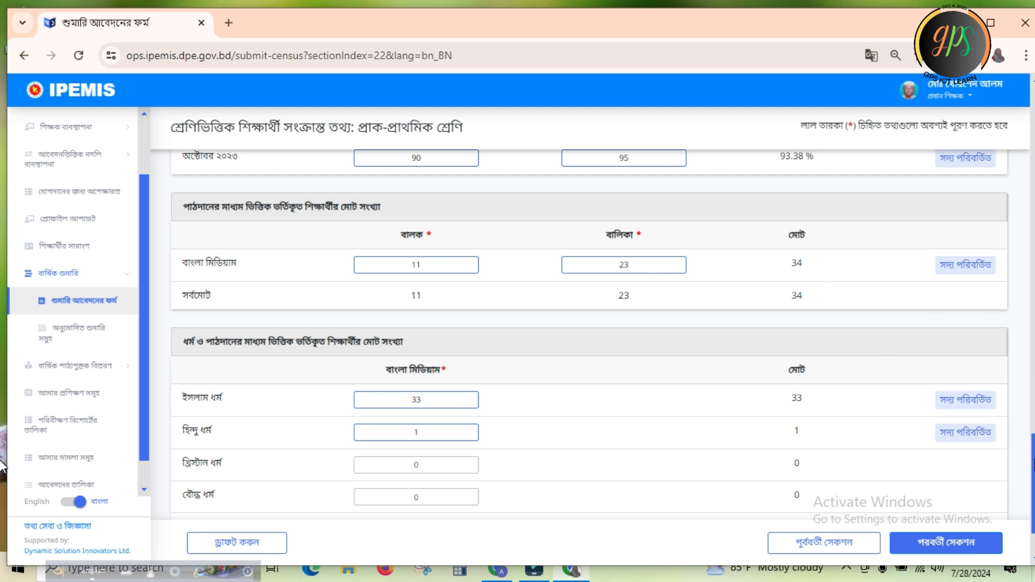
scroll(3, 469, "down", 2)
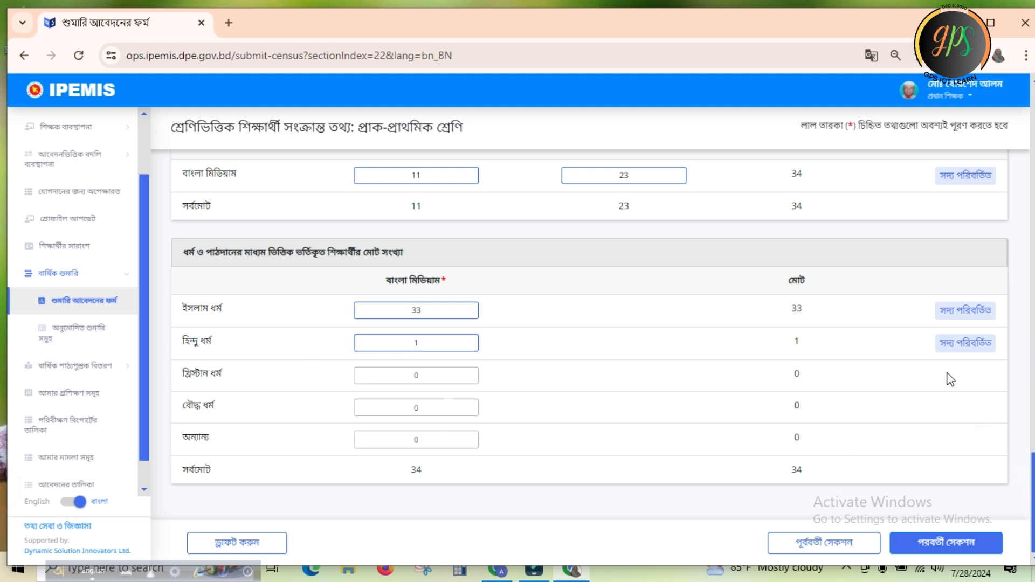
left_click(238, 543)
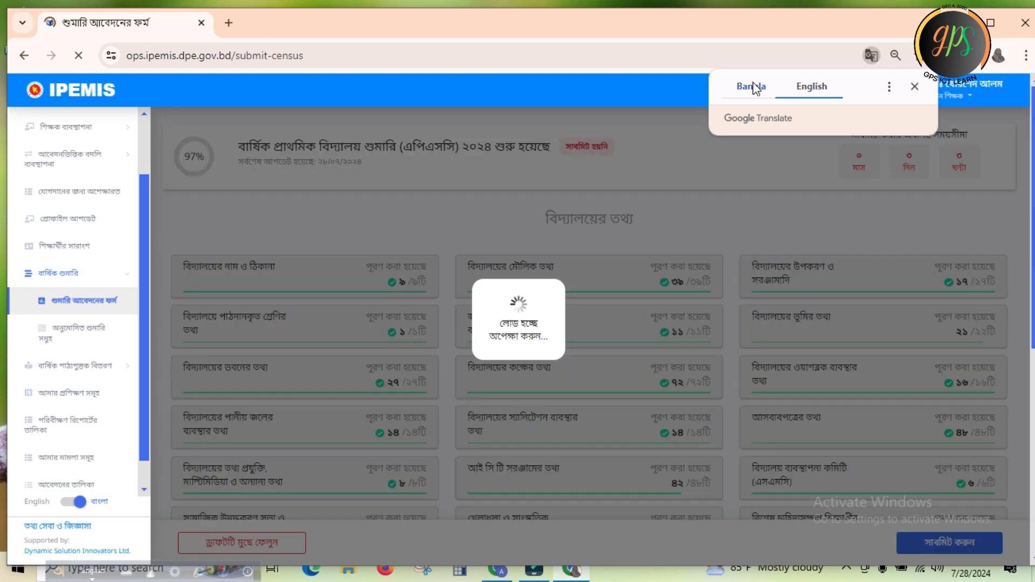
Toggle the site language to English and back to বাংলা, keeping the census overview untranslated in Bangla
left_click(751, 88)
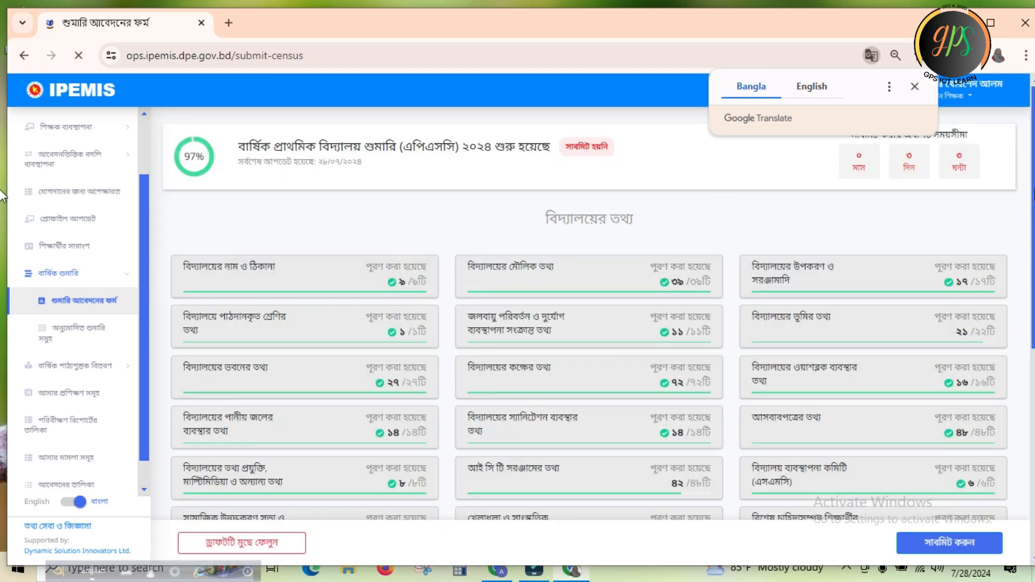
left_click_drag(1034, 189, 1034, 375)
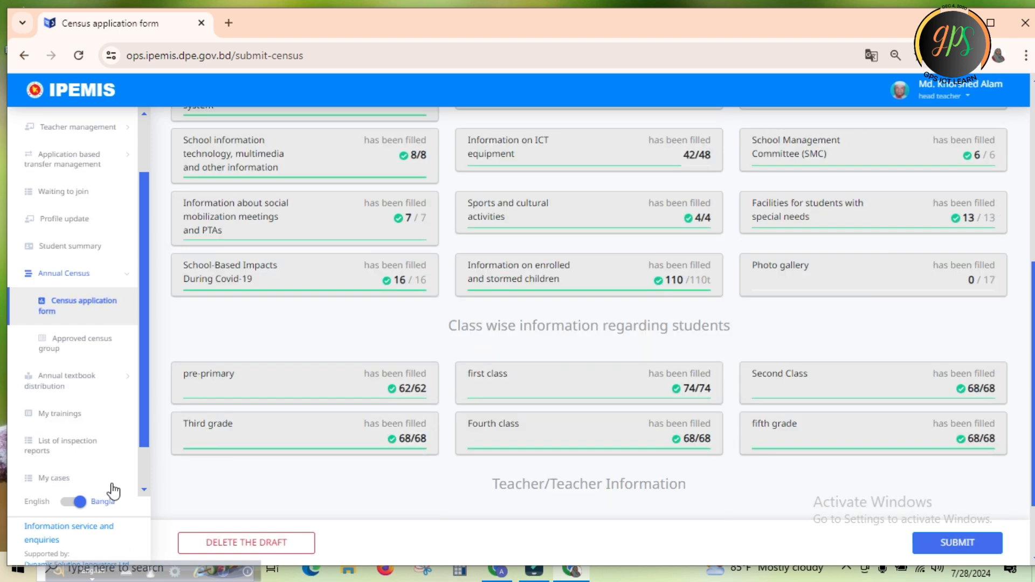
left_click(79, 503)
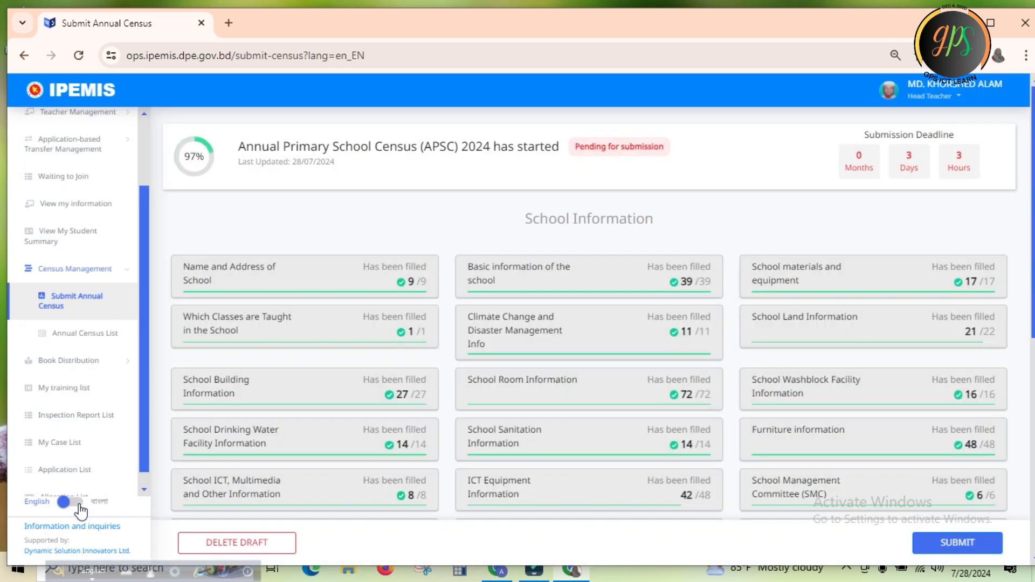
left_click(61, 502)
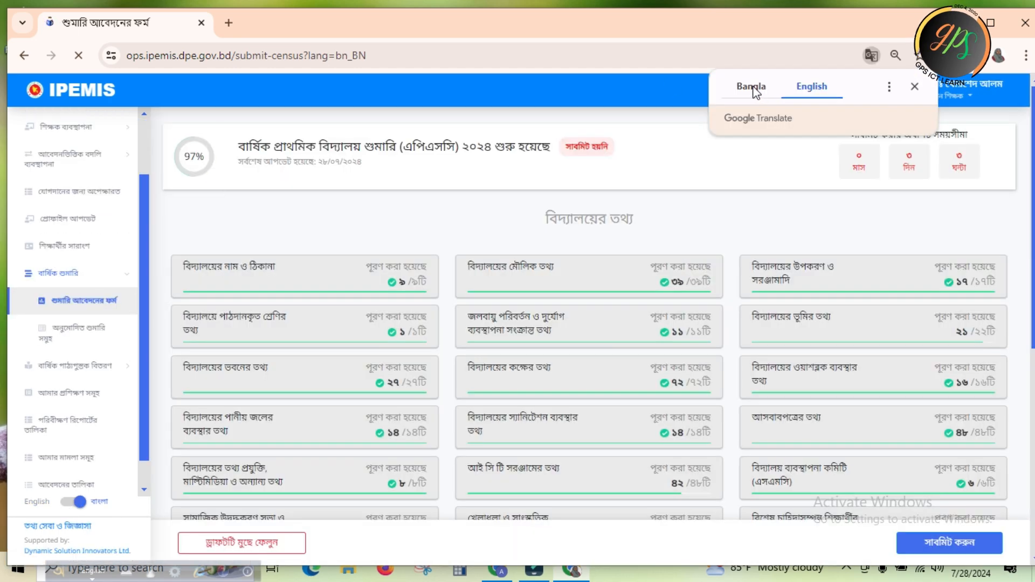
left_click(752, 87)
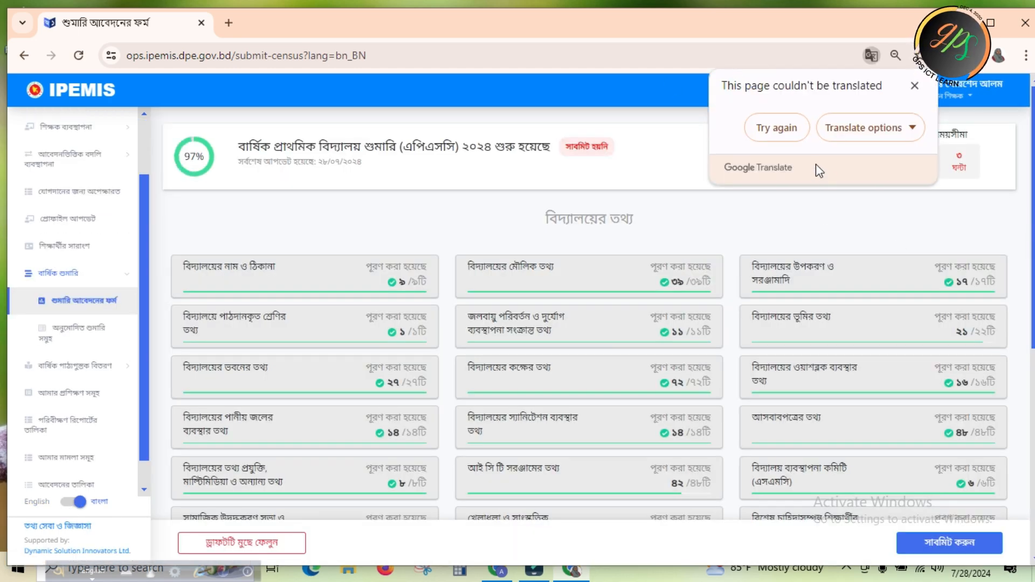
left_click(0, 216)
Open the প্রথম শ্রেণি class section from the overview and display it untranslated in Bangla
scroll(1, 221, "down", 6)
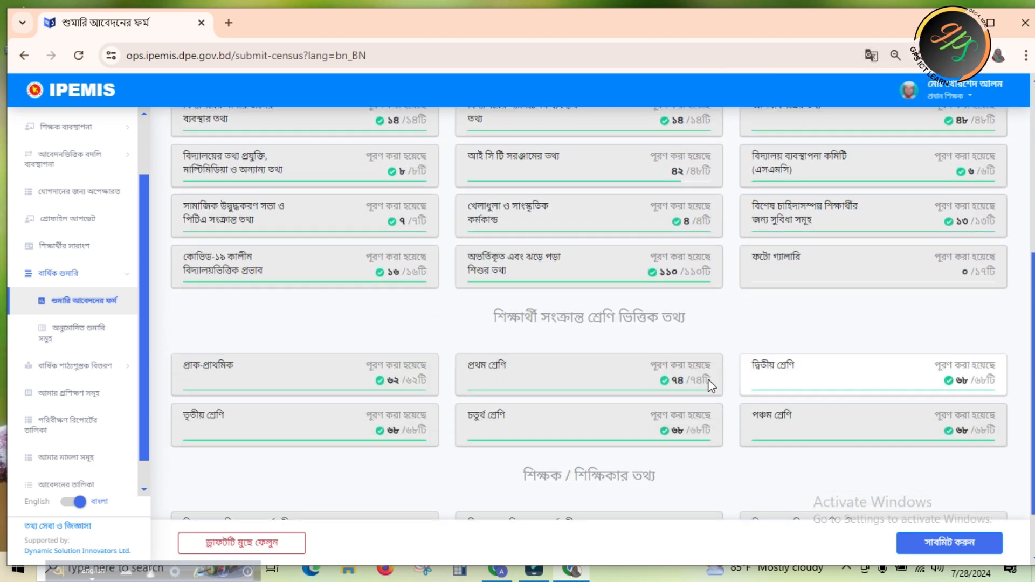
left_click(555, 377)
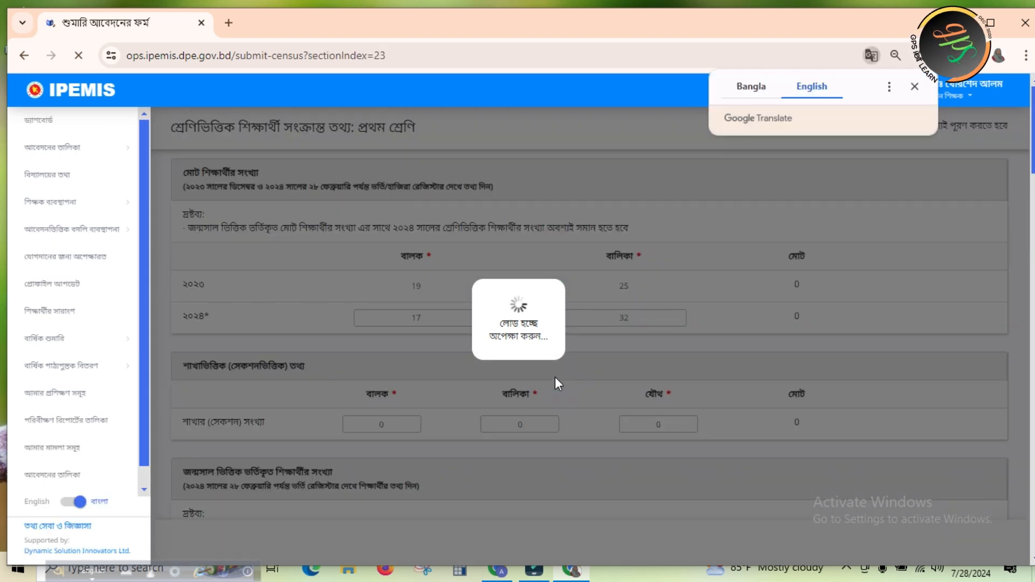
left_click(753, 94)
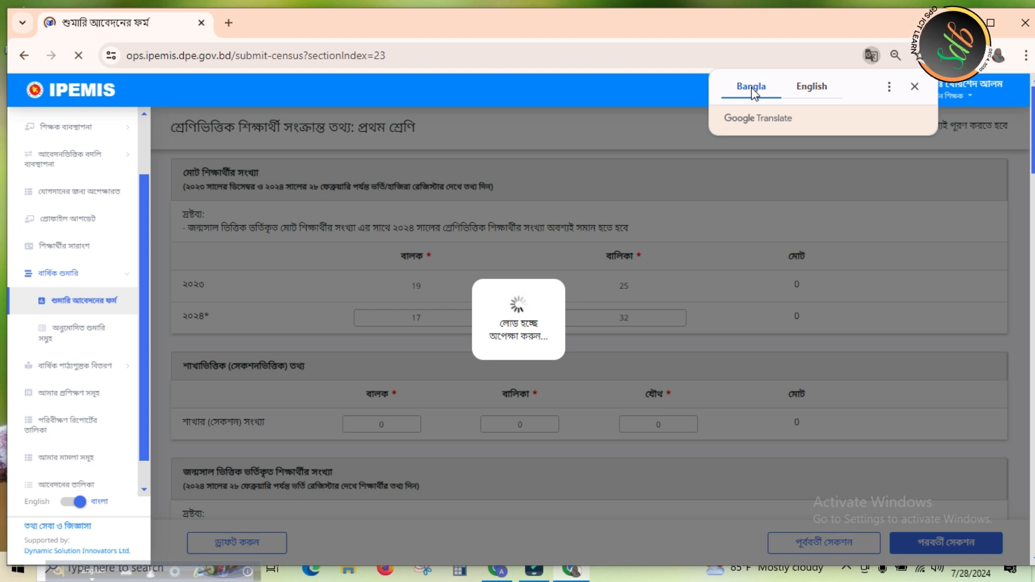
left_click(753, 93)
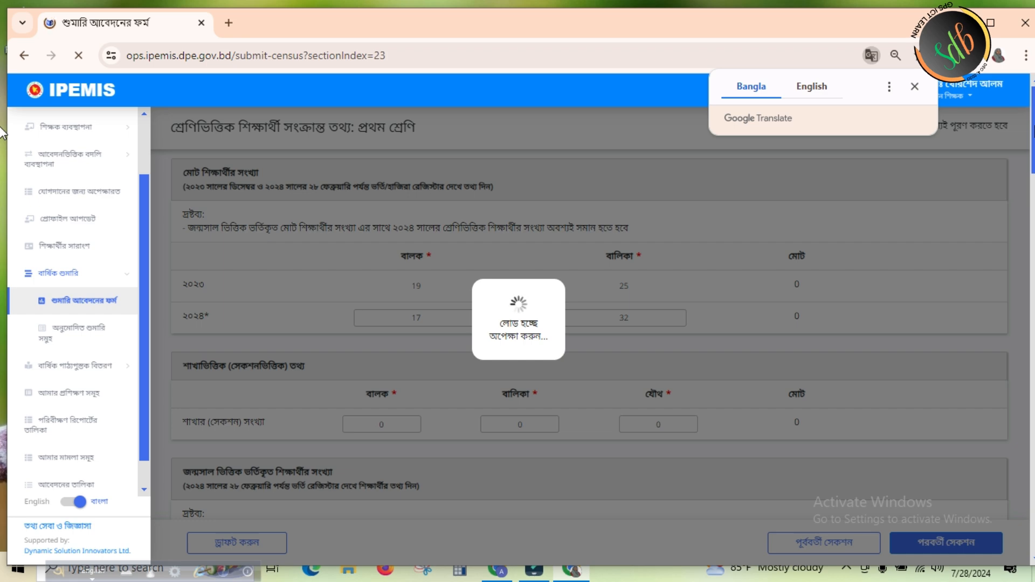
left_click_drag(1034, 125, 1034, 148)
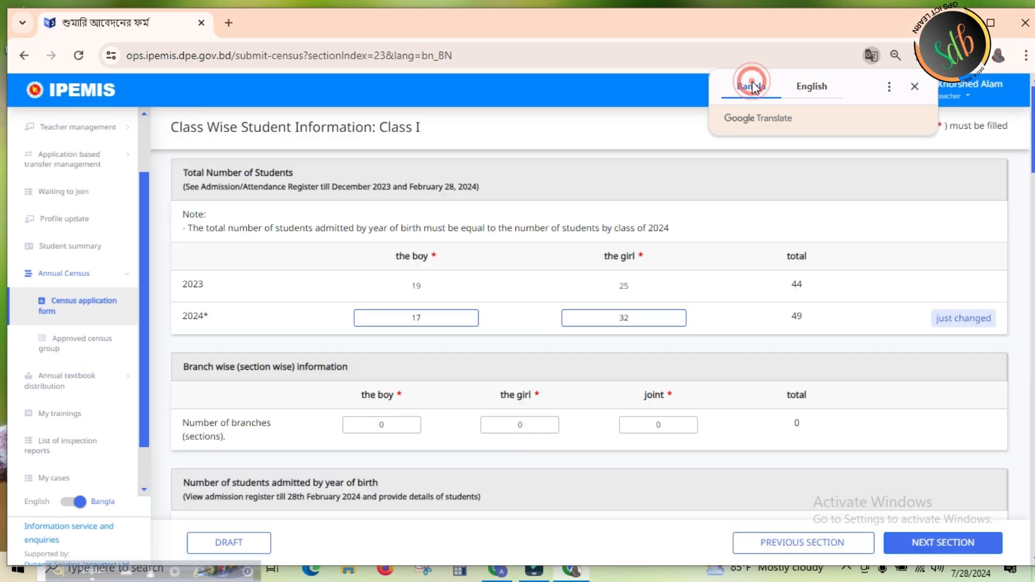
left_click(752, 86)
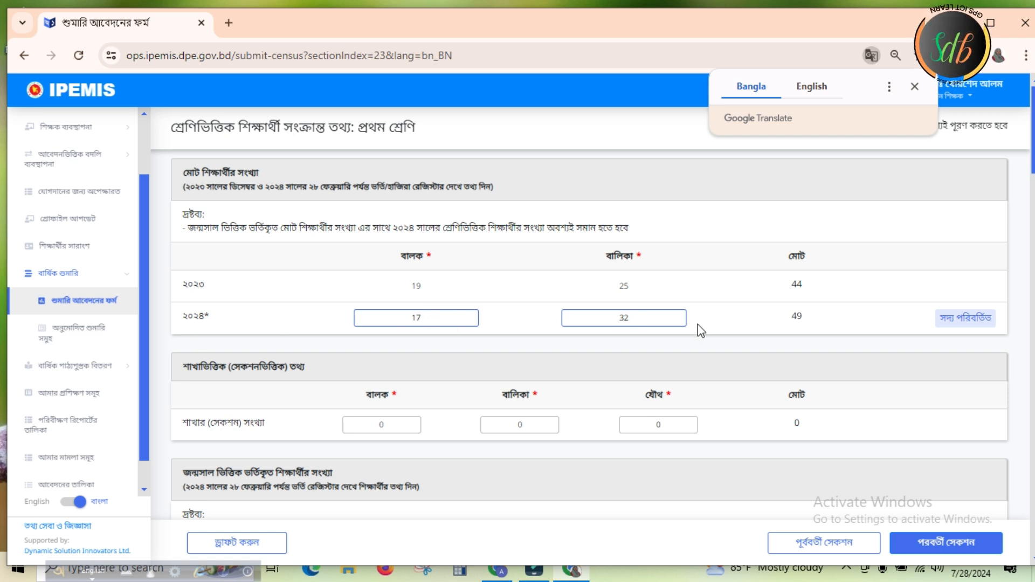
left_click(727, 319)
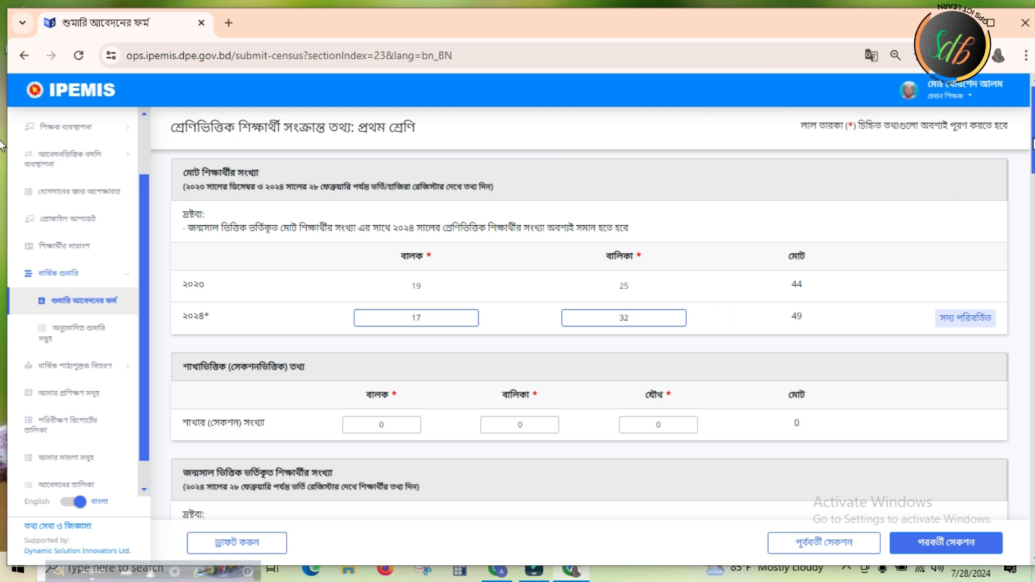
Review the প্রথম শ্রেণি tables for sections, birth-year enrolment, repeating students and admissions with or without pre-primary completion
scroll(1032, 143, "down", 4)
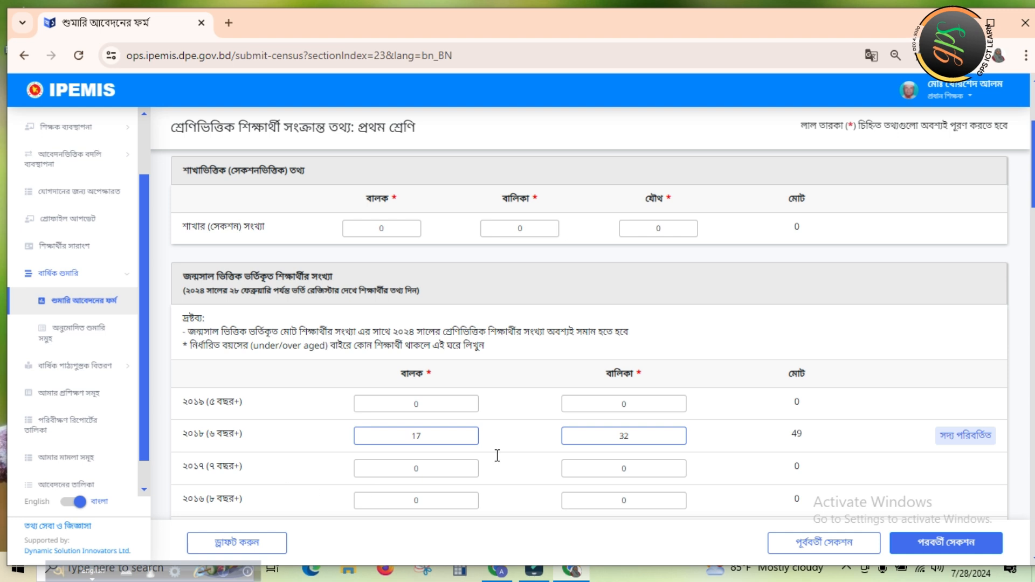
scroll(3, 218, "down", 2)
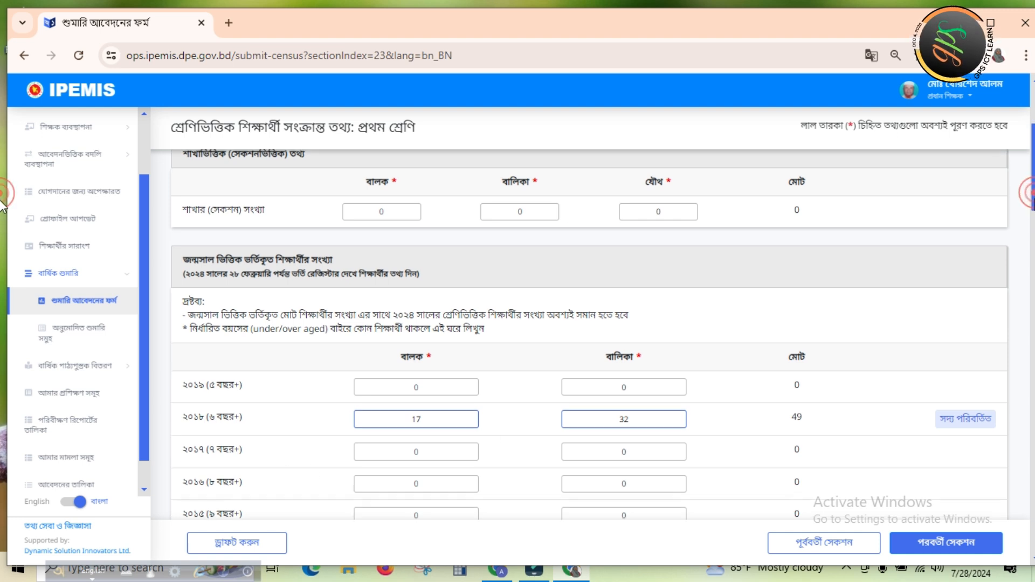
scroll(3, 219, "down", 1)
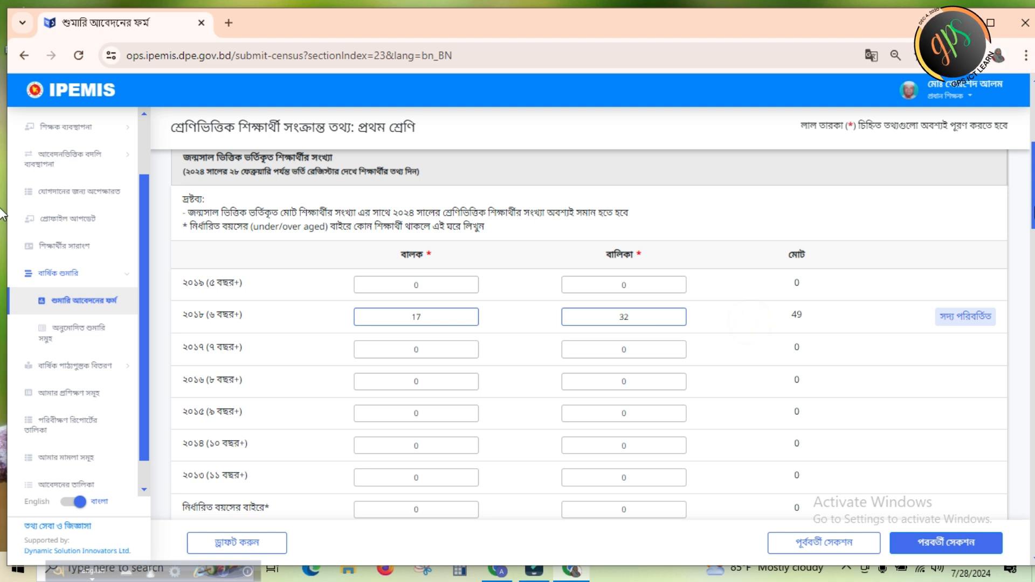
scroll(2, 210, "down", 5)
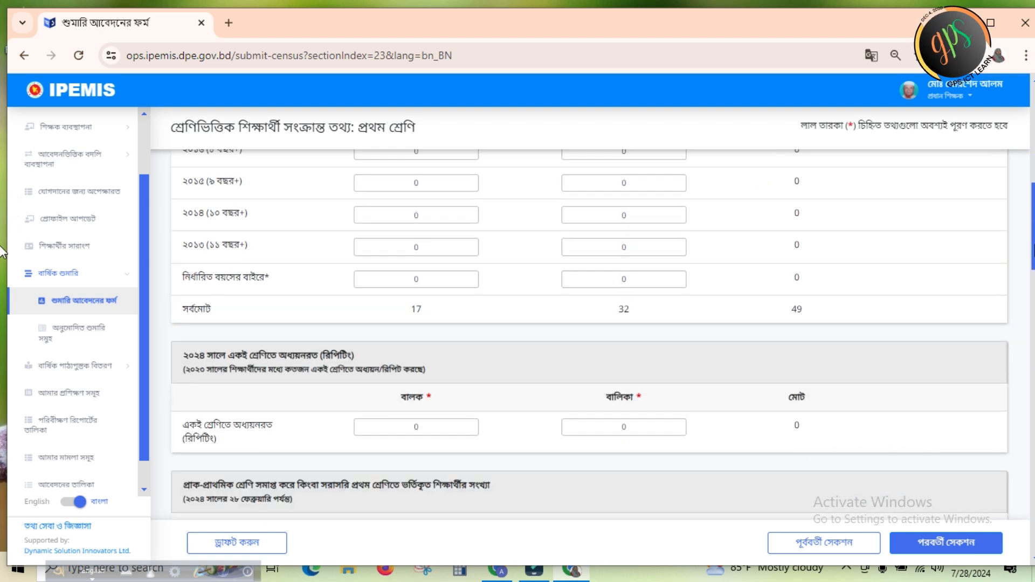
scroll(3, 270, "down", 2)
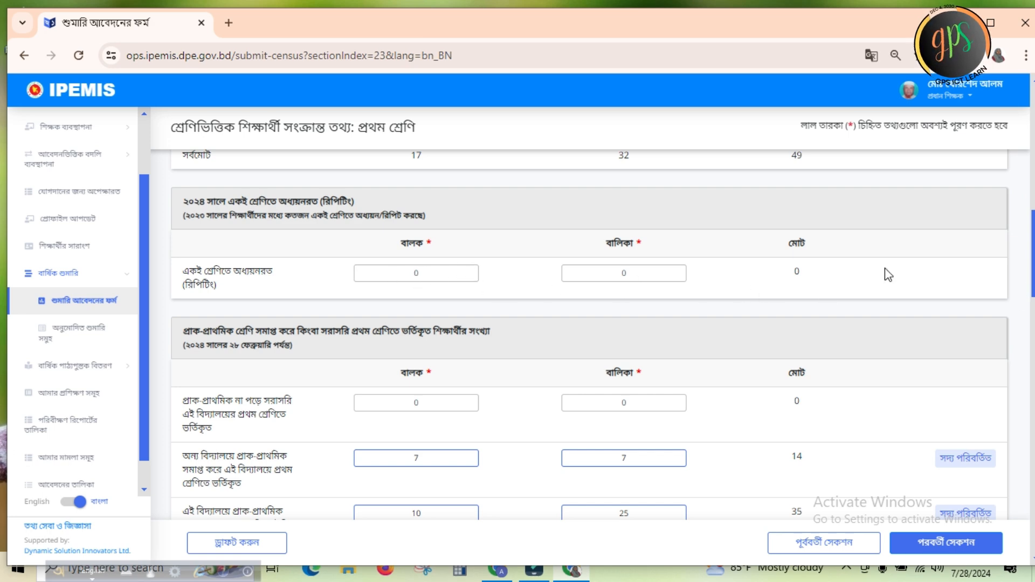
scroll(3, 252, "down", 3)
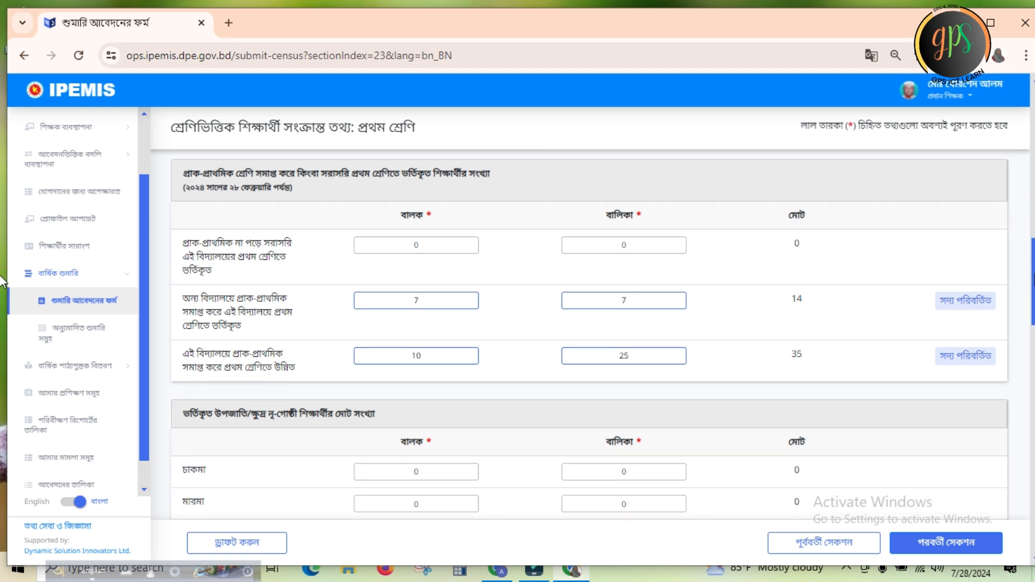
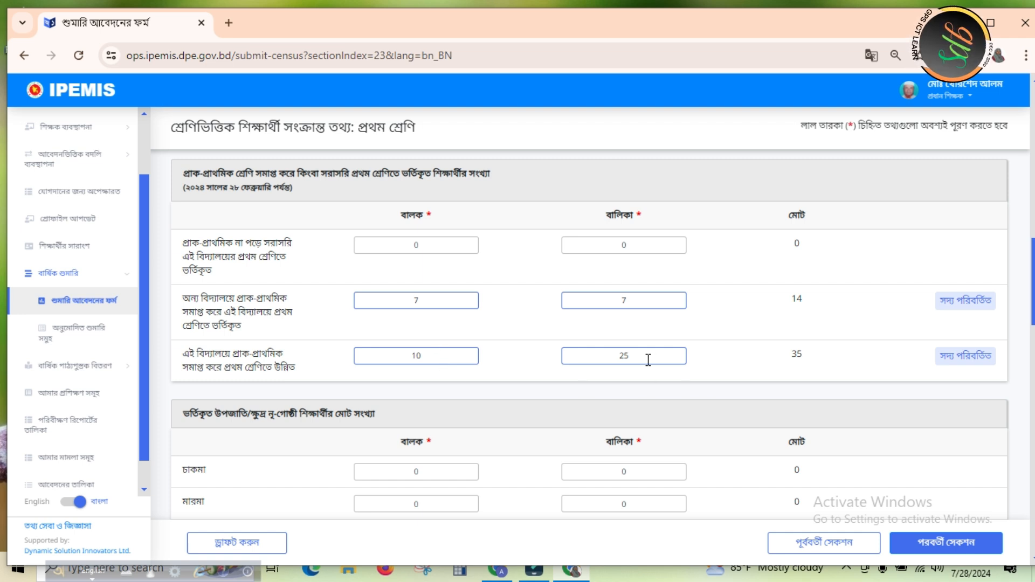
Review the প্রথম শ্রেণি tables for ethnic-minority students and students with special needs
left_click(773, 353)
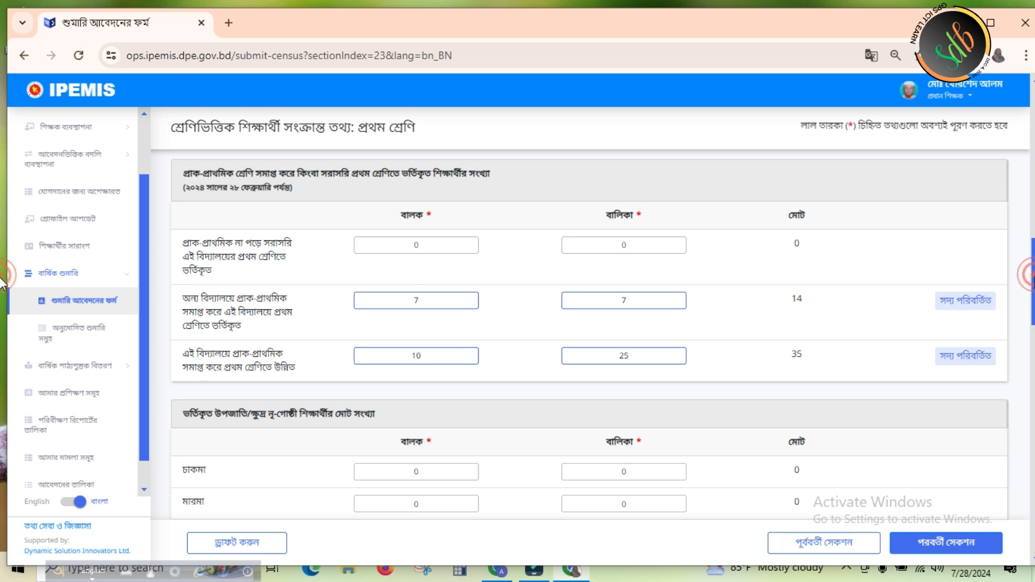
scroll(2, 323, "down", 6)
scroll(2, 345, "down", 3)
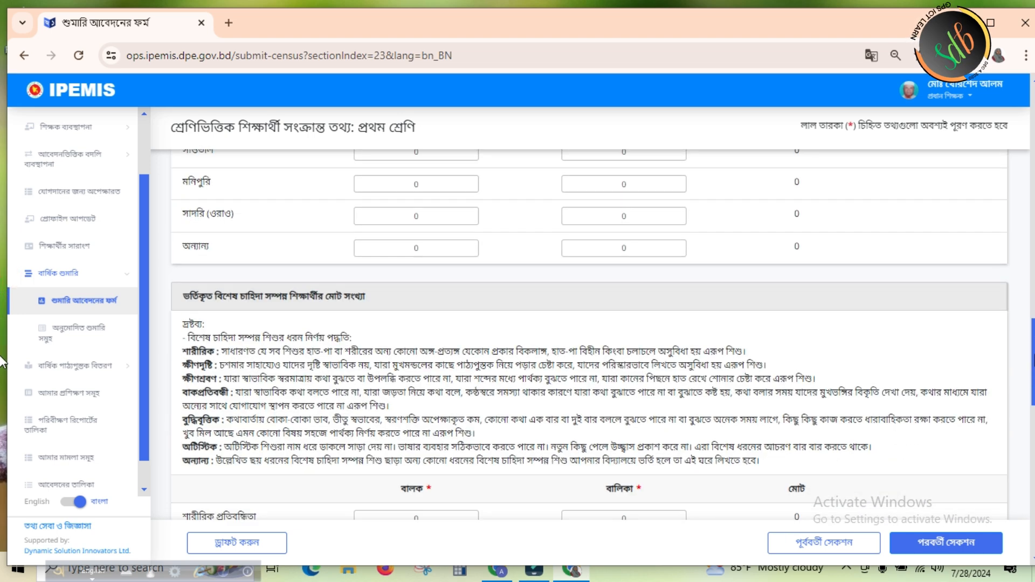
scroll(3, 372, "down", 7)
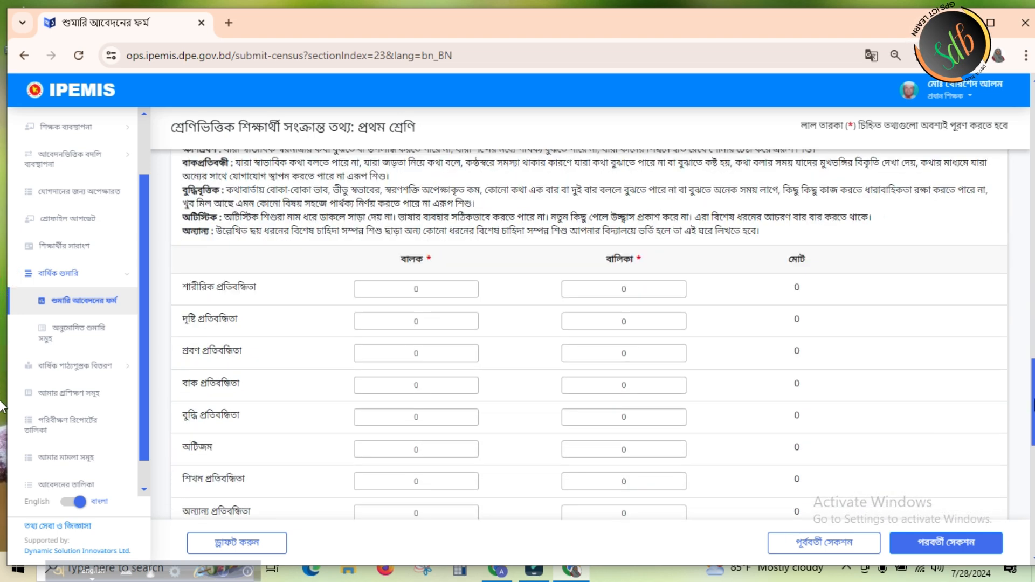
scroll(3, 380, "up", 3)
scroll(3, 377, "up", 11)
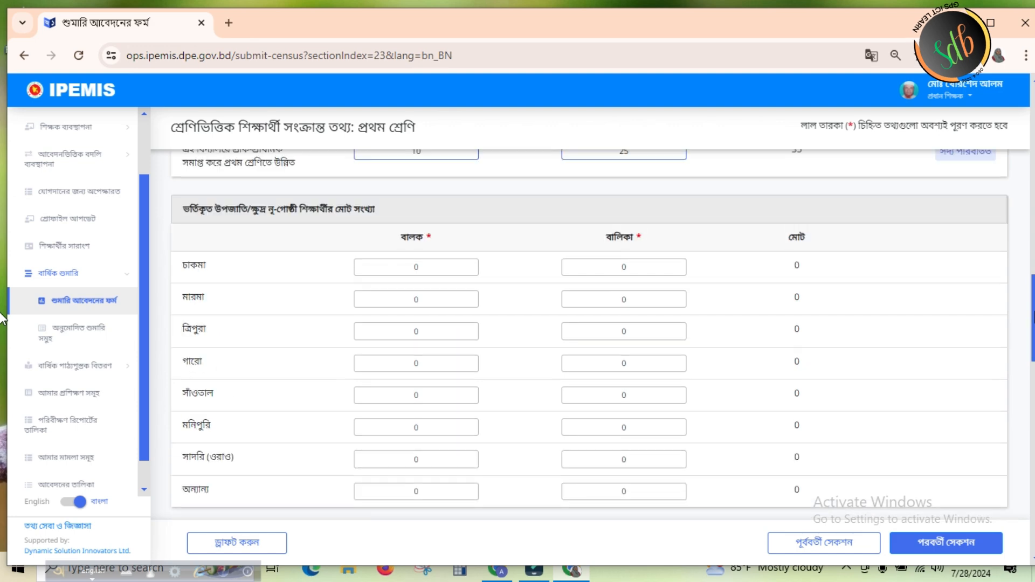
scroll(3, 359, "down", 3)
scroll(2, 356, "down", 11)
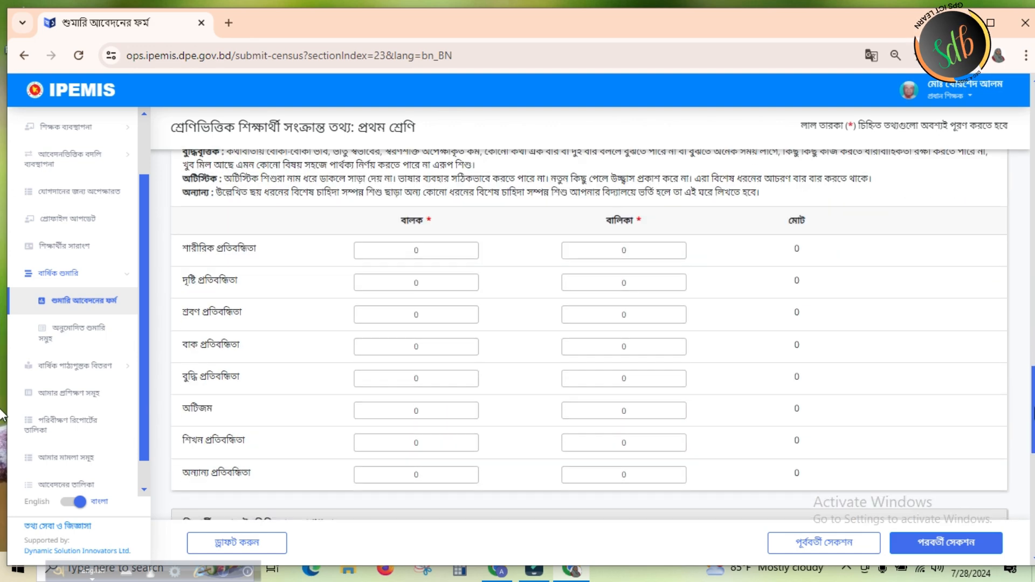
scroll(2, 413, "up", 2)
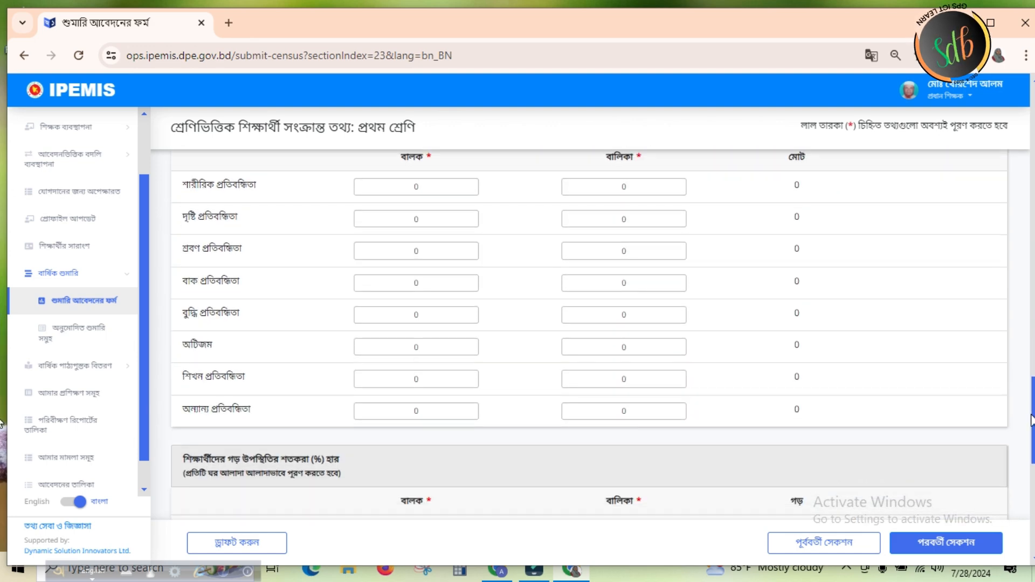
scroll(3, 426, "down", 5)
scroll(1029, 458, "down", 1)
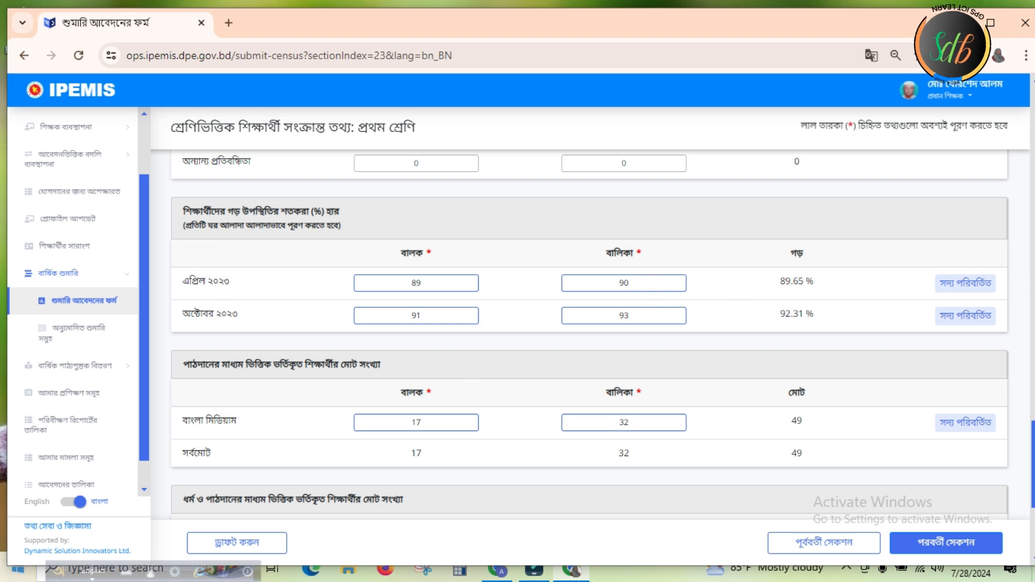
Check the প্রথম শ্রেণি attendance, teaching-medium and religion tables and save the section as a draft
left_click(721, 317)
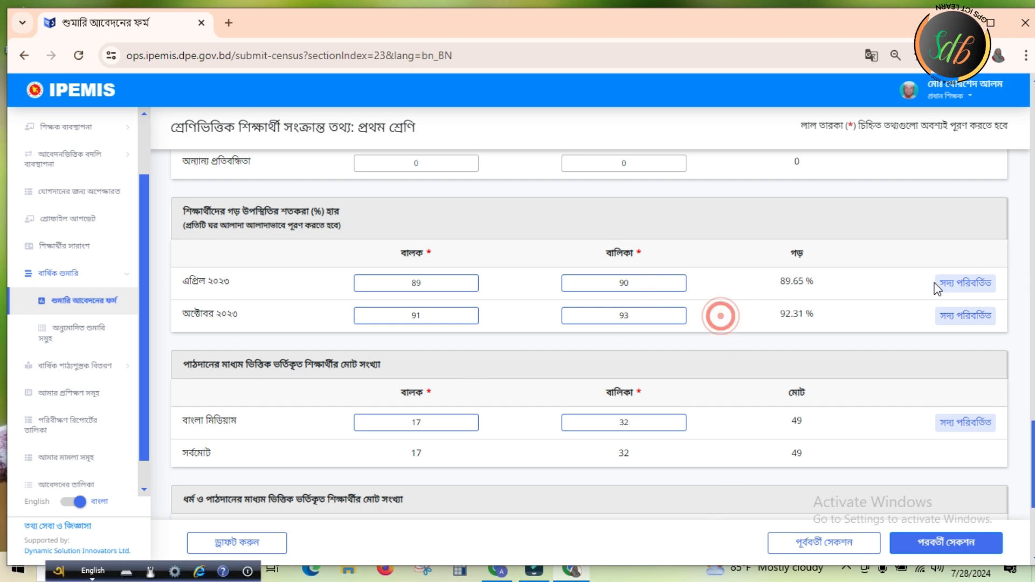
mouse_move(1034, 441)
left_mouse_down()
mouse_move(1034, 468)
mouse_move(1034, 441)
mouse_move(1034, 456)
left_mouse_up()
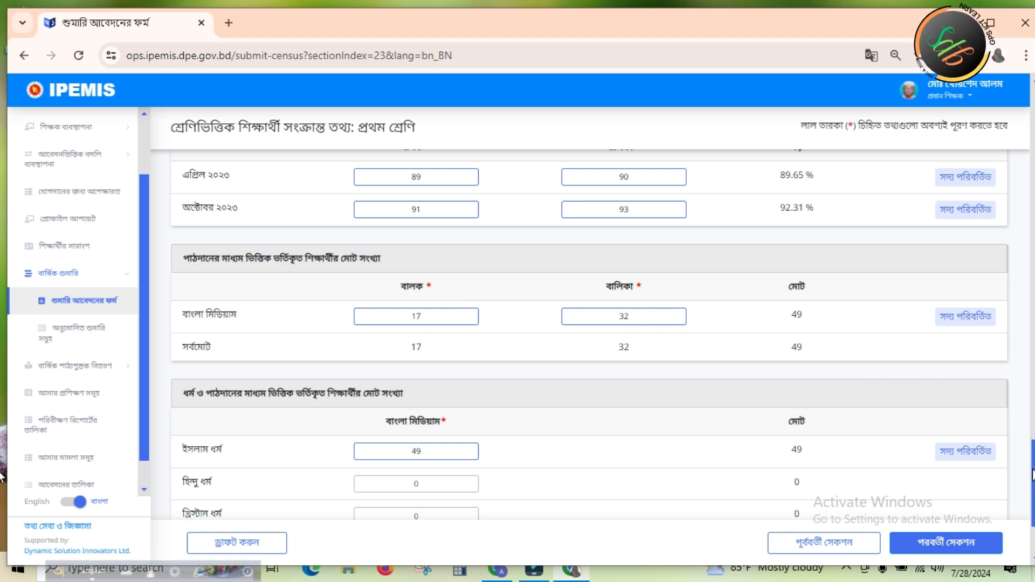
scroll(2, 485, "down", 2)
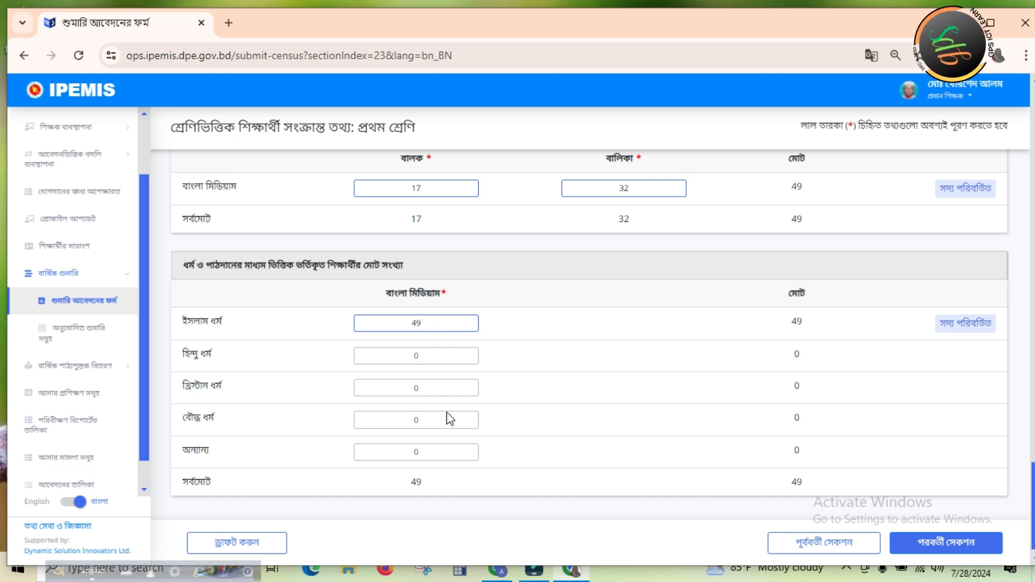
left_click(443, 481)
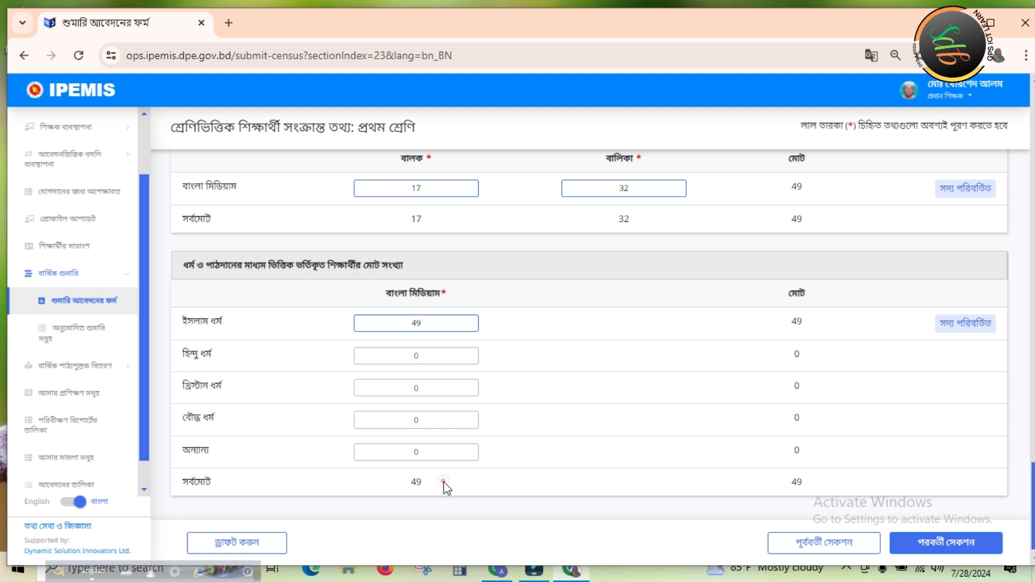
left_click(256, 542)
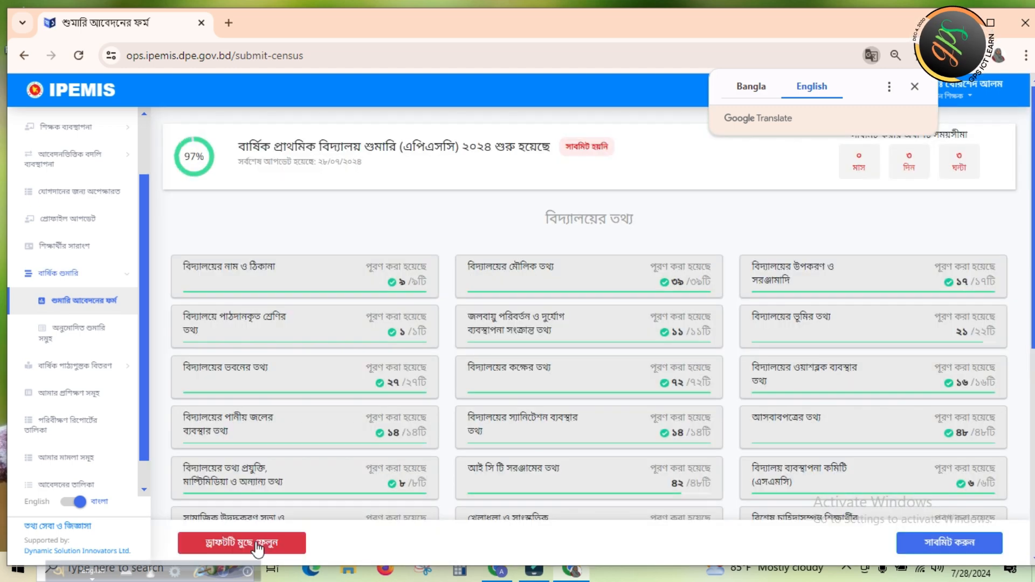
Show the census overview untranslated in Bangla and open the দ্বিতীয় শ্রেণি class section
left_click(759, 87)
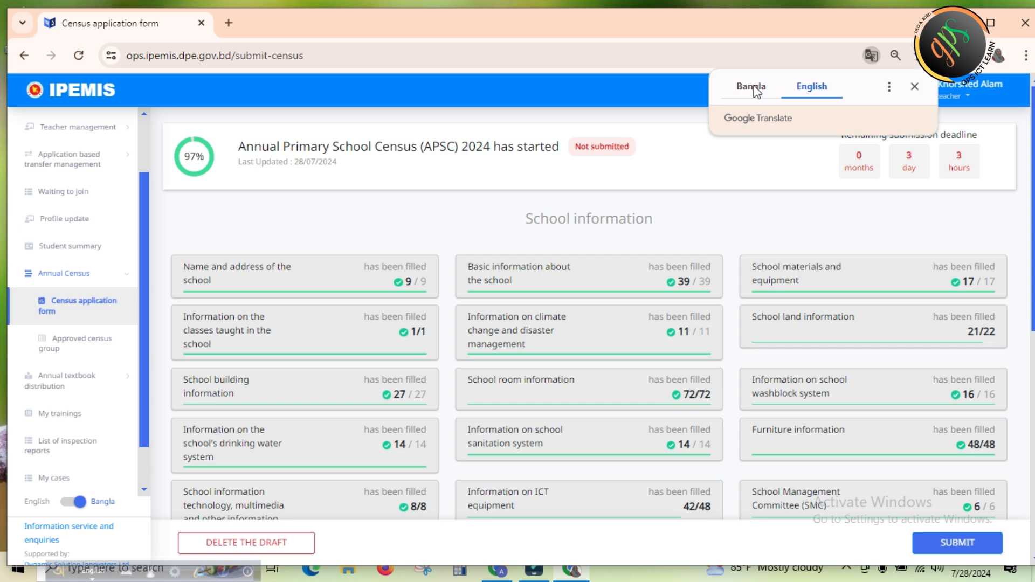
left_click(759, 88)
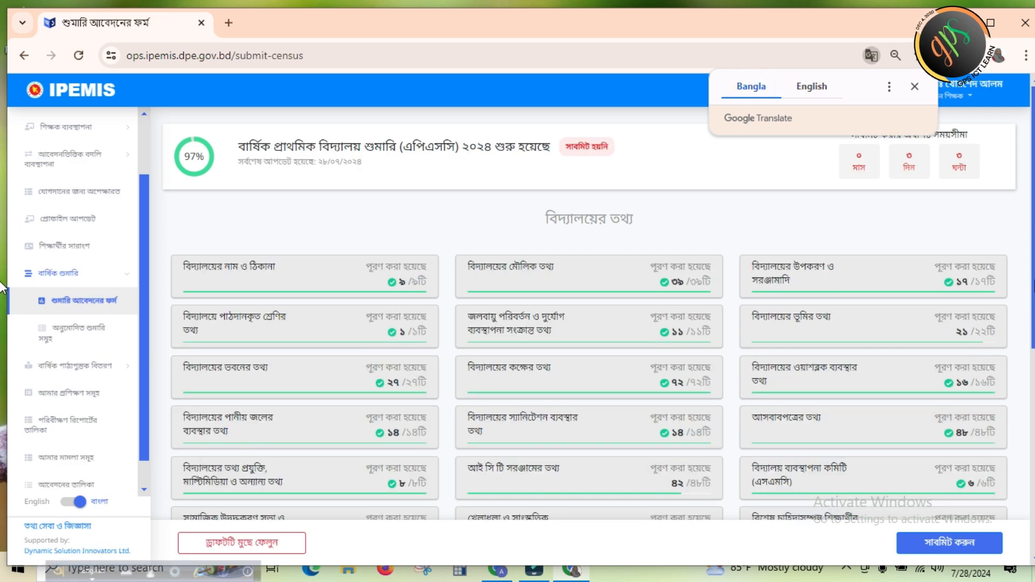
left_click_drag(1032, 281, 1033, 367)
scroll(859, 353, "down", 4)
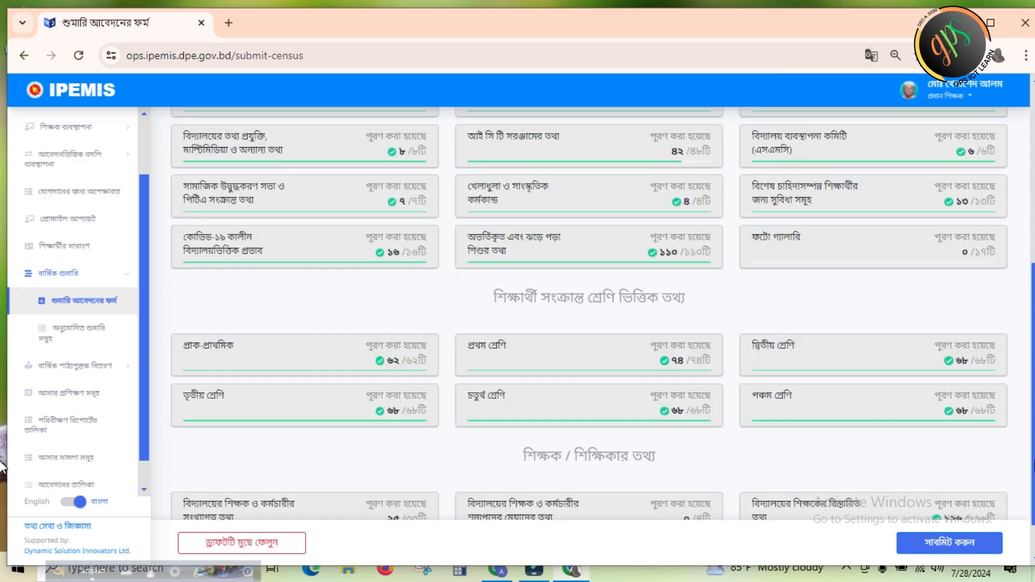
left_click(859, 353)
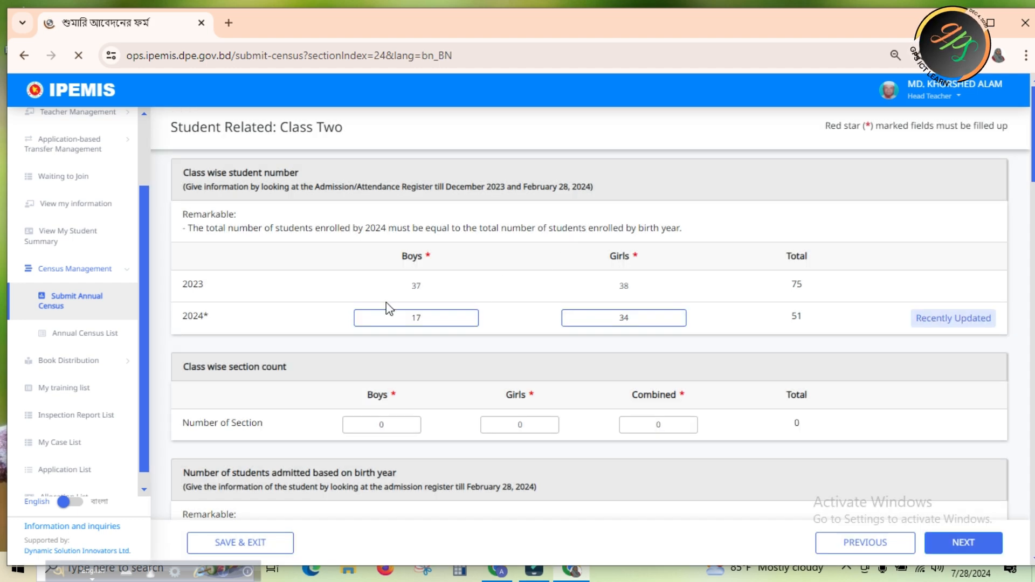
Switch the site language to বাংলা and display the দ্বিতীয় শ্রেণি section untranslated in Bangla
left_click(90, 493)
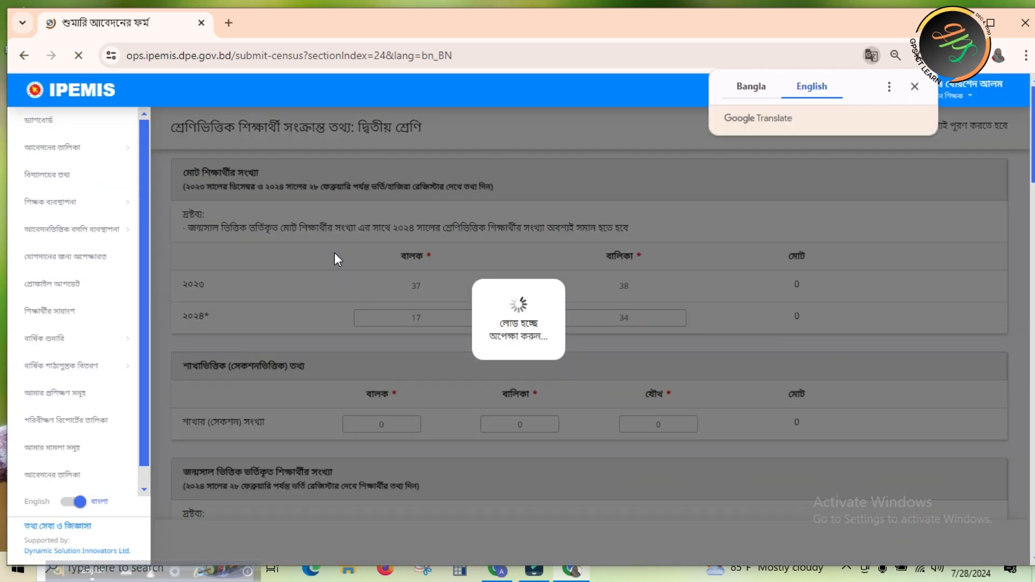
left_click(747, 88)
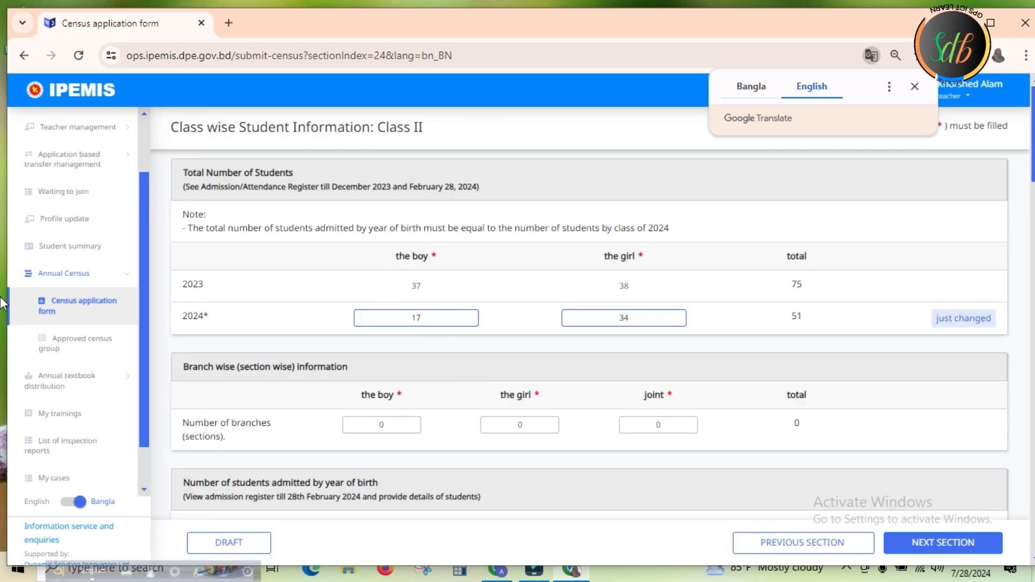
left_click(750, 86)
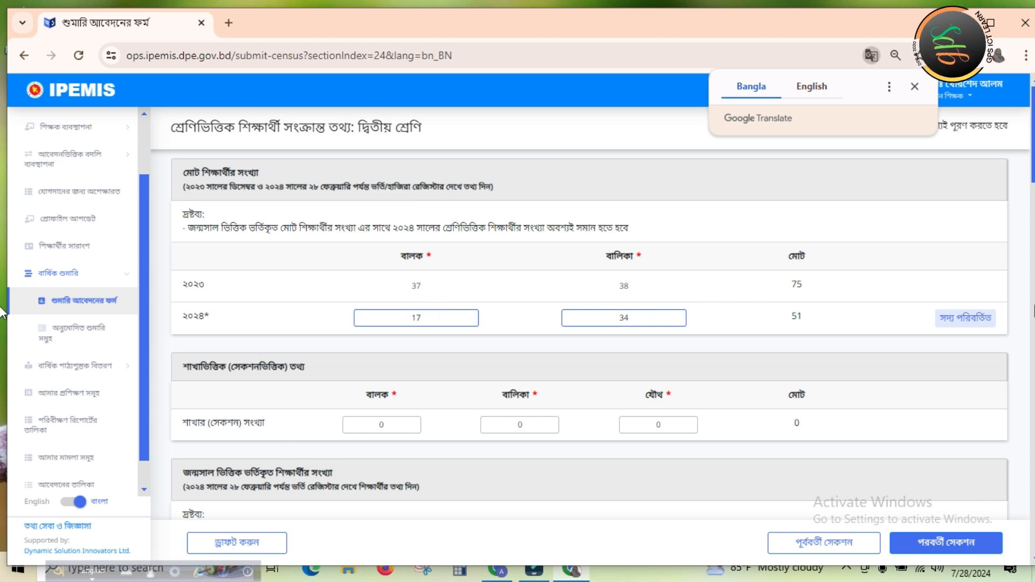
In the দ্বিতীয় শ্রেণি birth-year table, set the boys' count to 12 for ২০১৭ (৭ বছর+) and 5 for ২০১৬ (৮ বছর+)
scroll(3, 164, "down", 6)
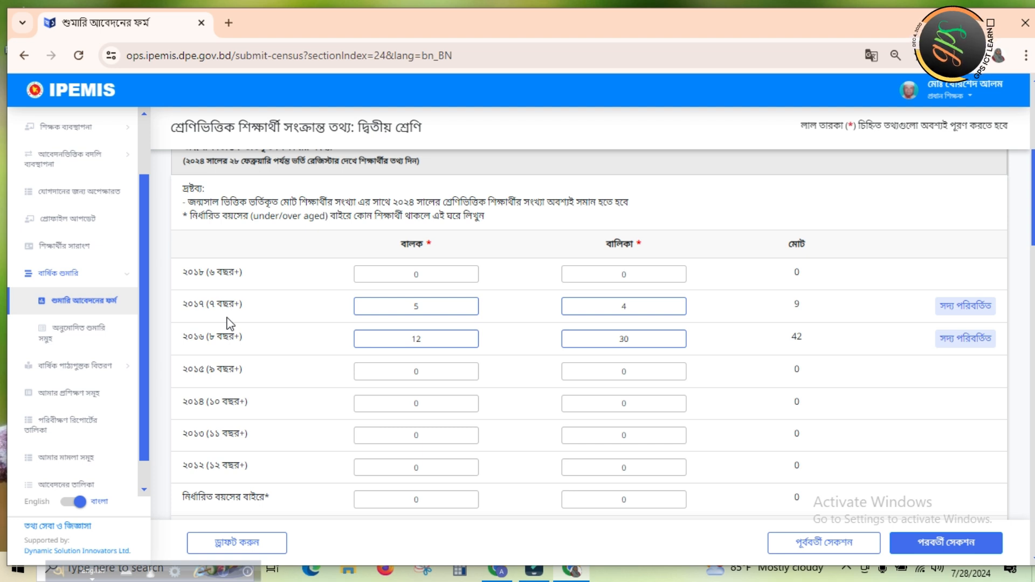
left_click(449, 306)
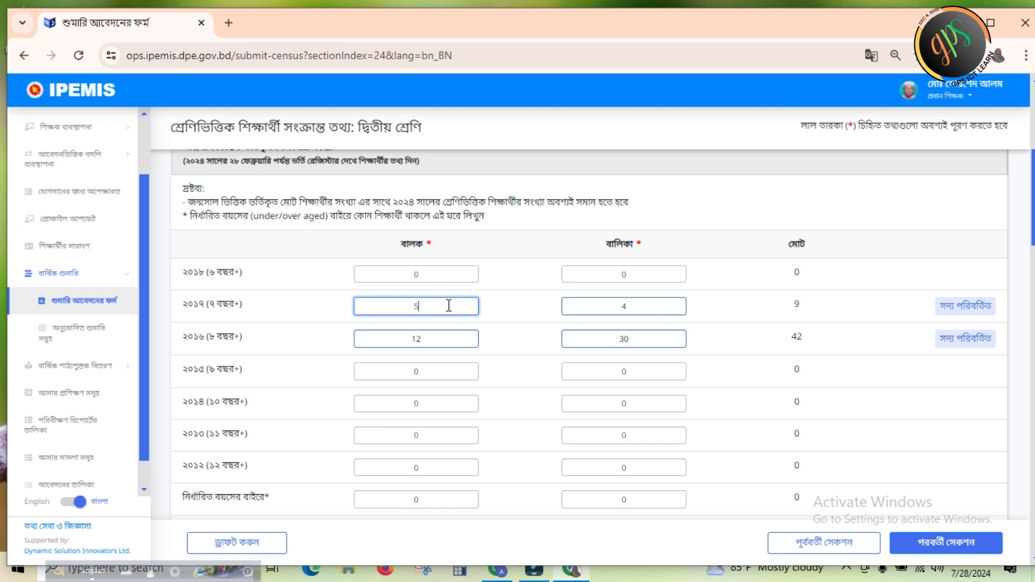
key("BackSpace")
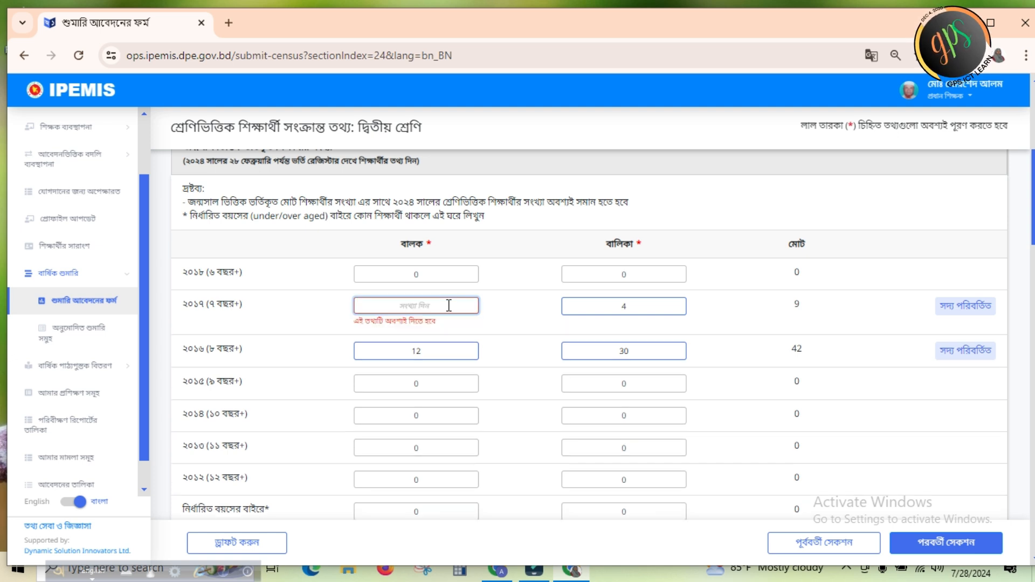
type("12")
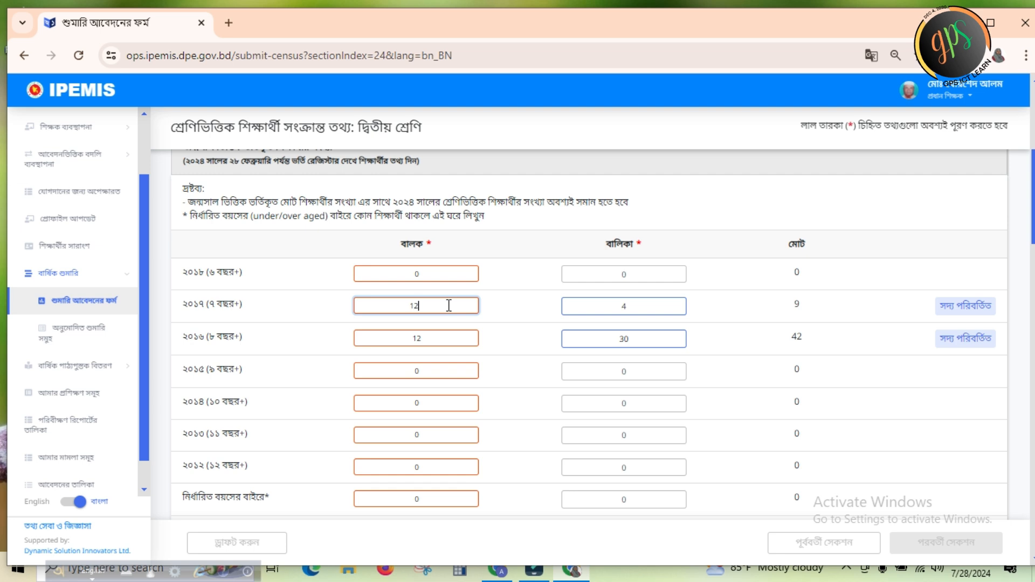
left_click(441, 341)
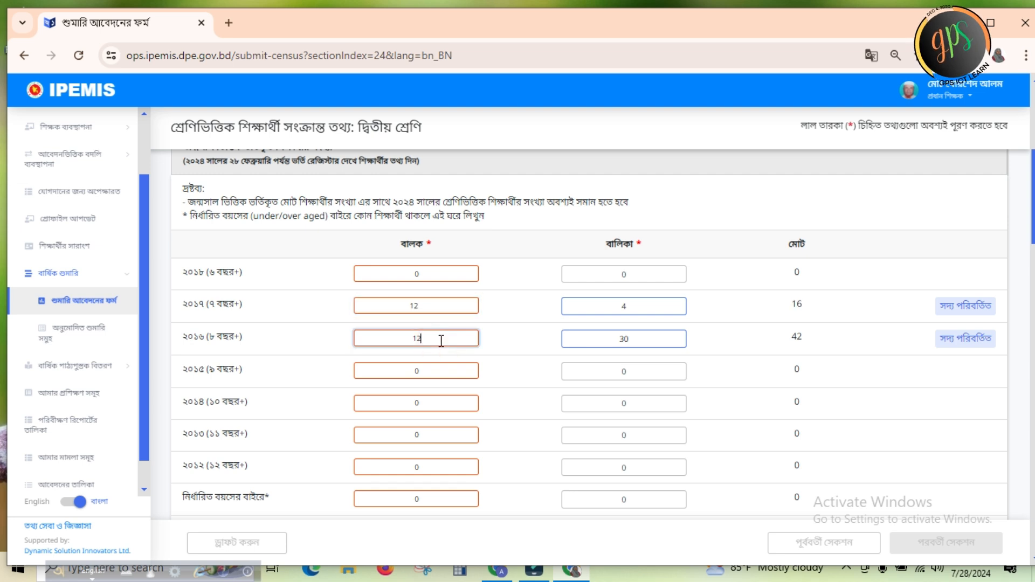
key("BackSpace")
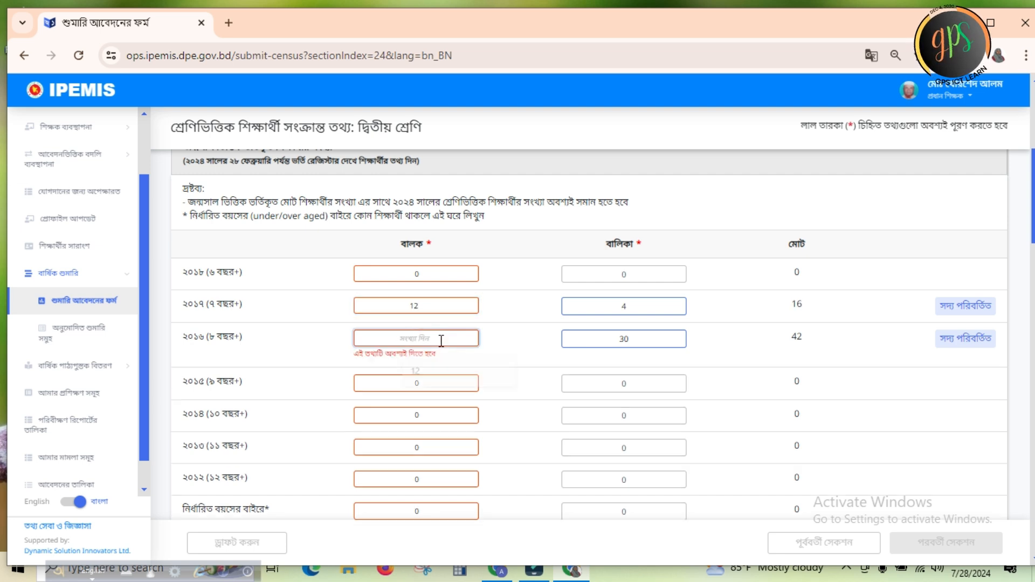
type("5")
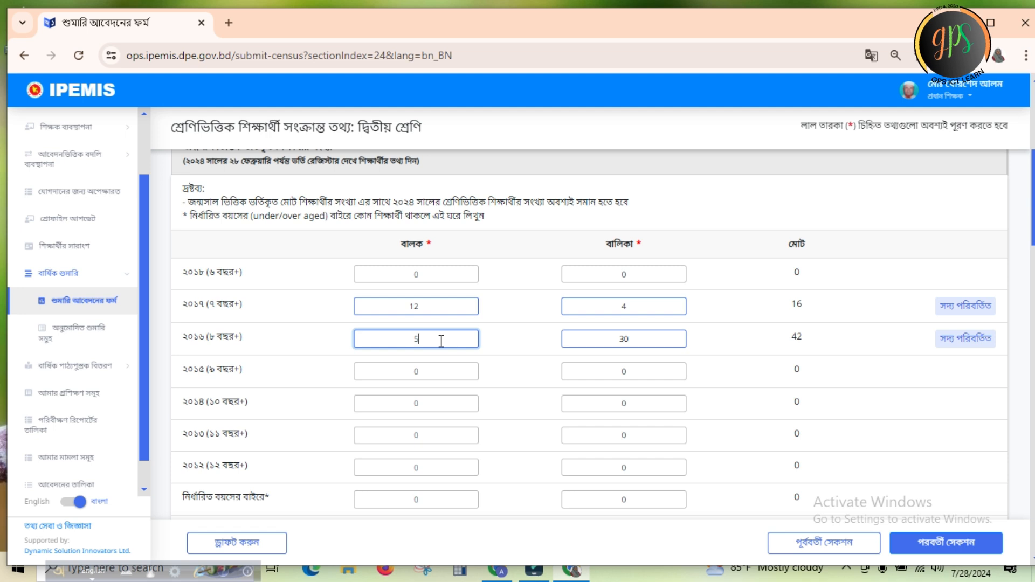
Set the girls' count in the birth-year table to 30 for ২০১৭ (৭ বছর+) and 4 for ২০১৬ (৮ বছর+)
left_click(637, 305)
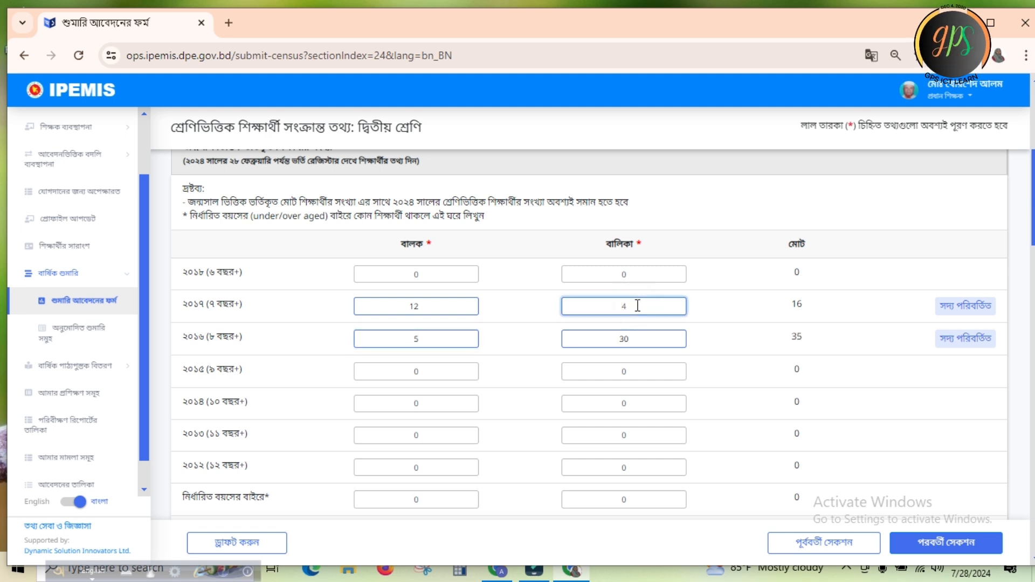
key("BackSpace")
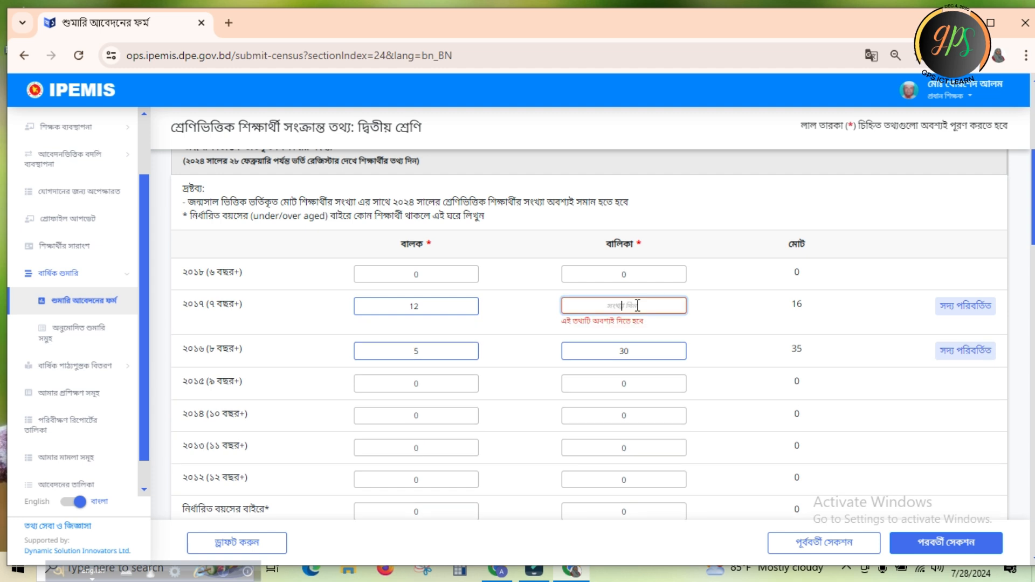
type("30")
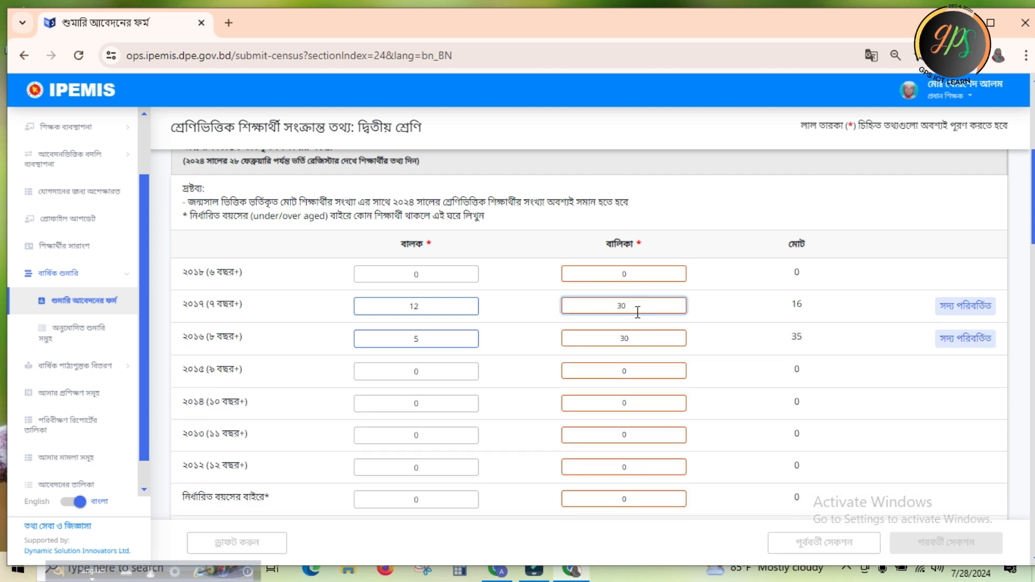
left_click(637, 345)
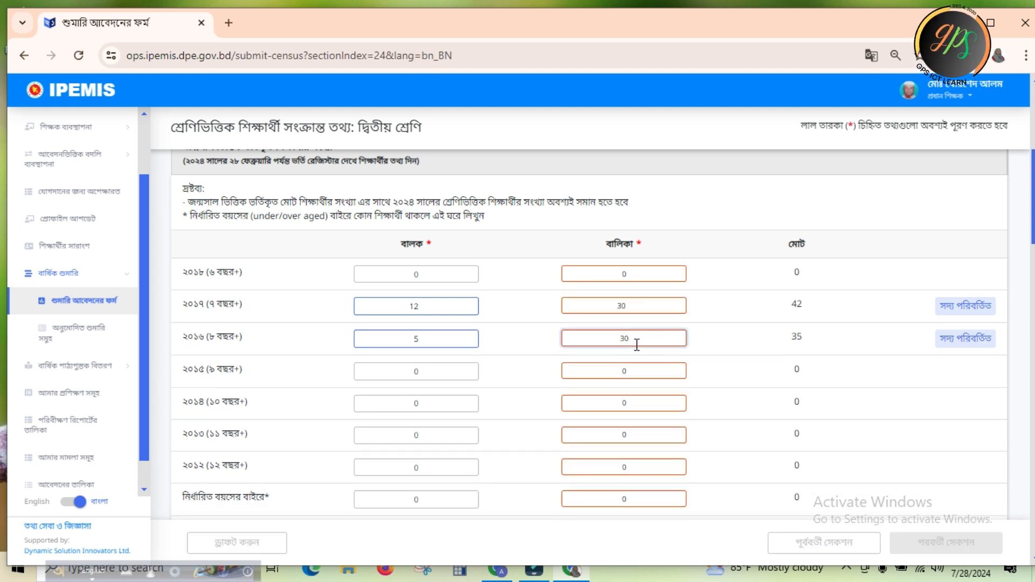
key("BackSpace")
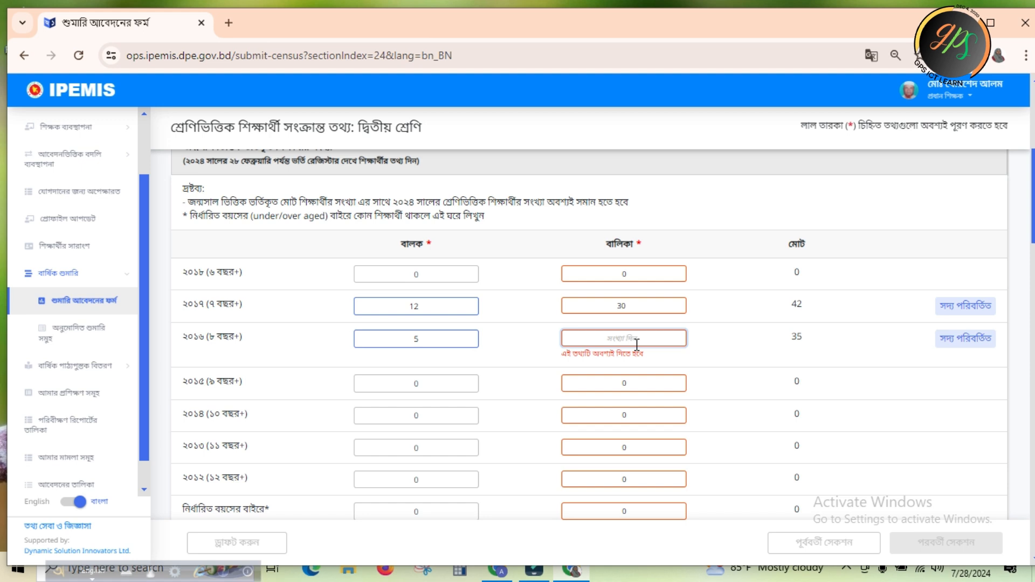
type("4")
left_click(712, 332)
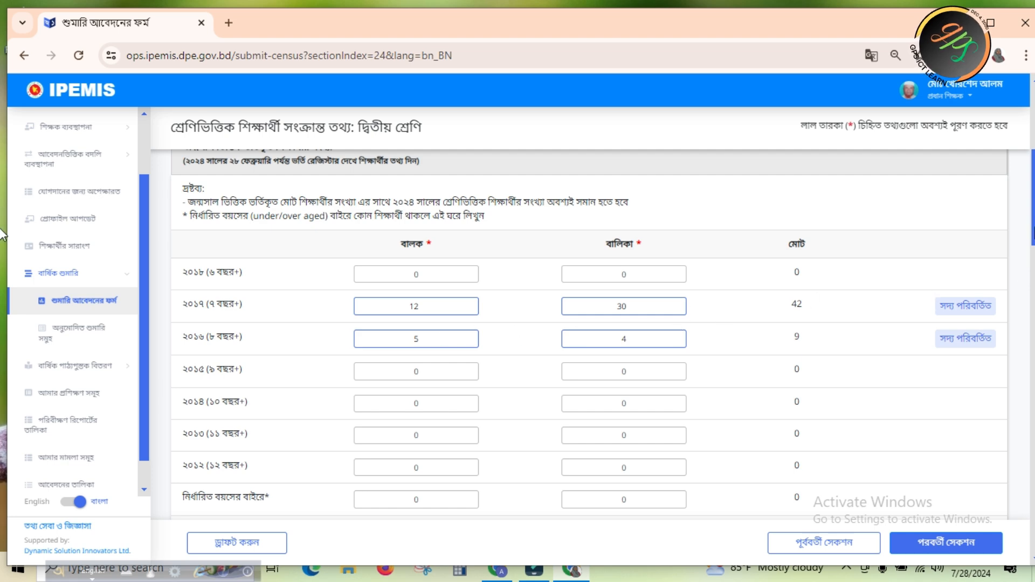
Review the দ্বিতীয় শ্রেণি tables for birth year, repeaters, ethnic groups, special needs, attendance, medium of instruction and religion
scroll(3, 234, "up", 5)
scroll(2, 178, "down", 5)
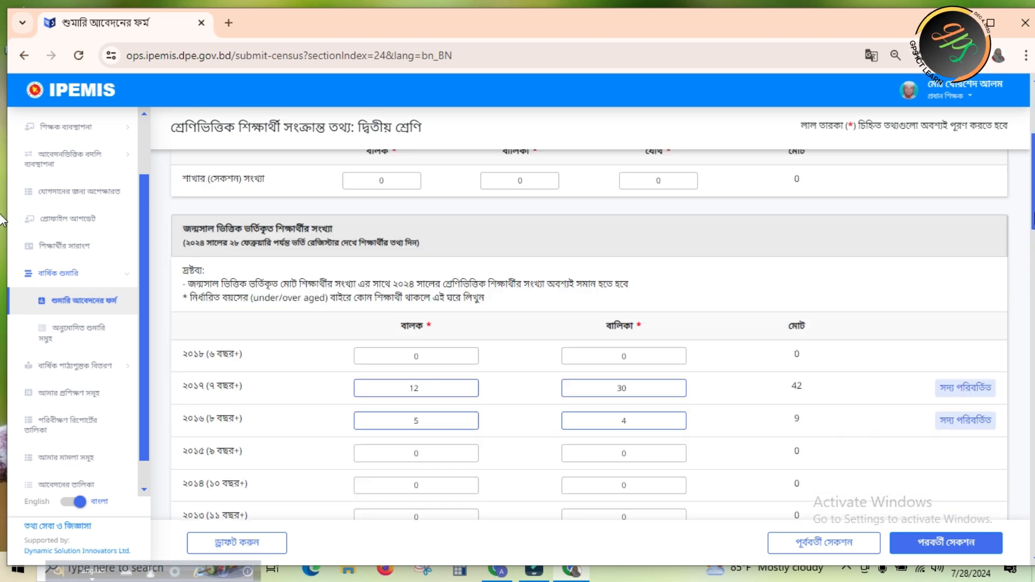
scroll(2, 214, "up", 2)
scroll(3, 214, "down", 5)
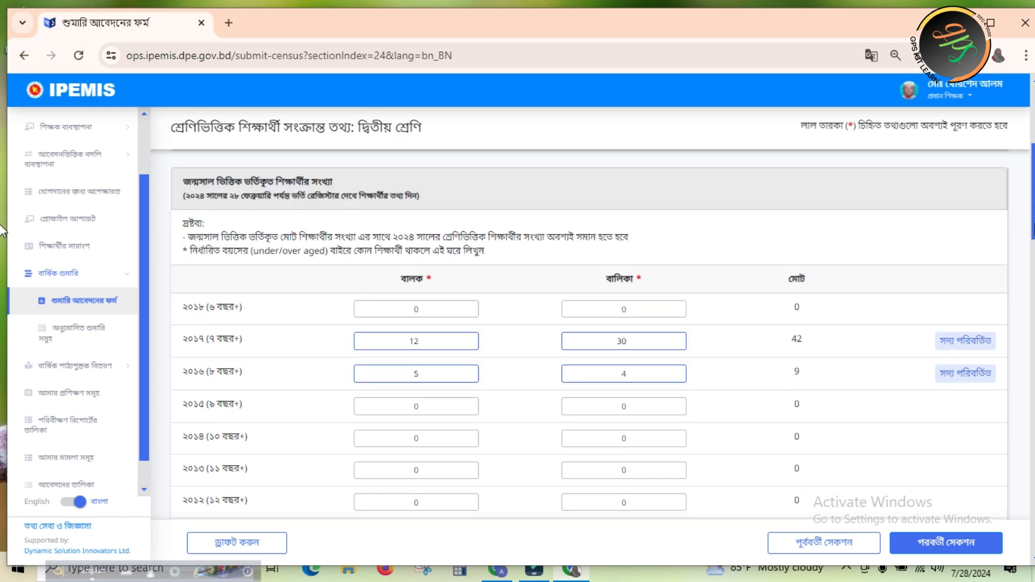
scroll(2, 272, "down", 2)
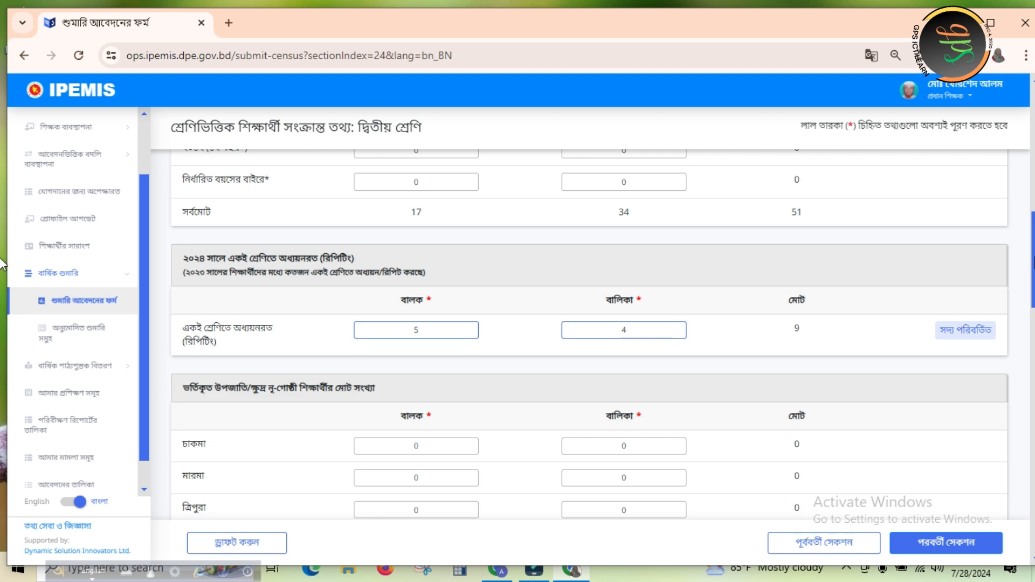
scroll(2, 264, "down", 4)
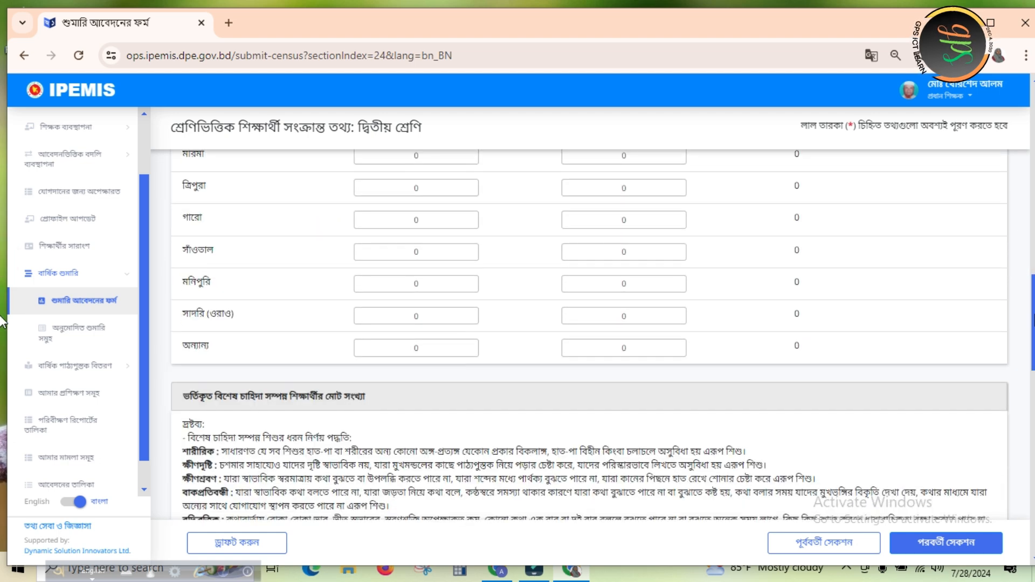
scroll(2, 309, "up", 1)
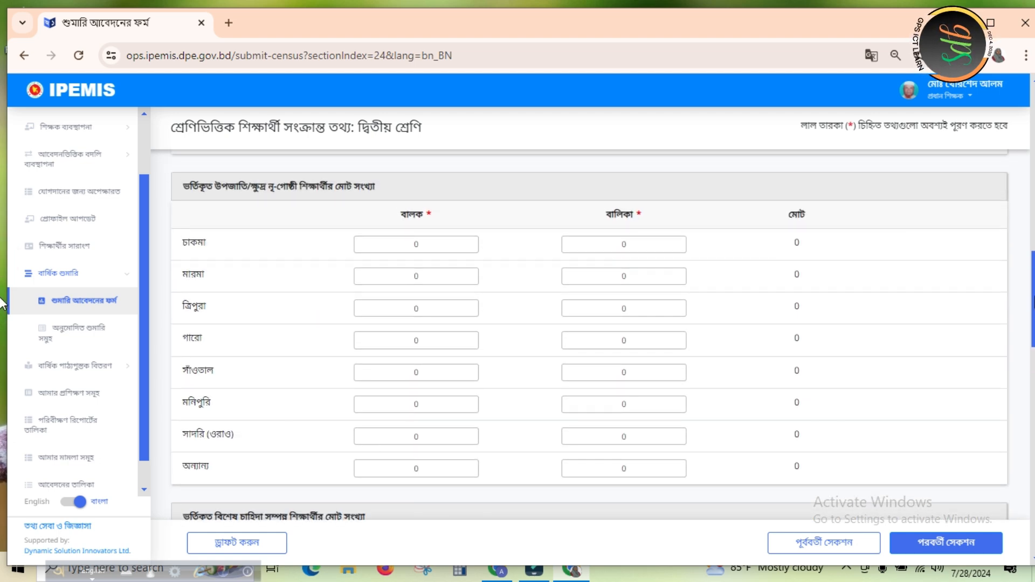
scroll(2, 304, "down", 6)
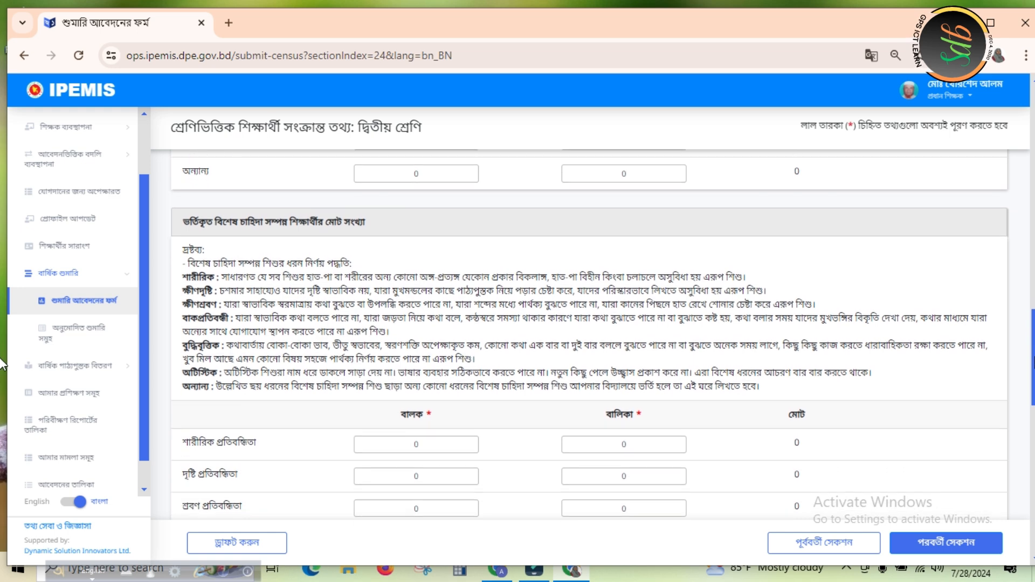
scroll(3, 364, "down", 2)
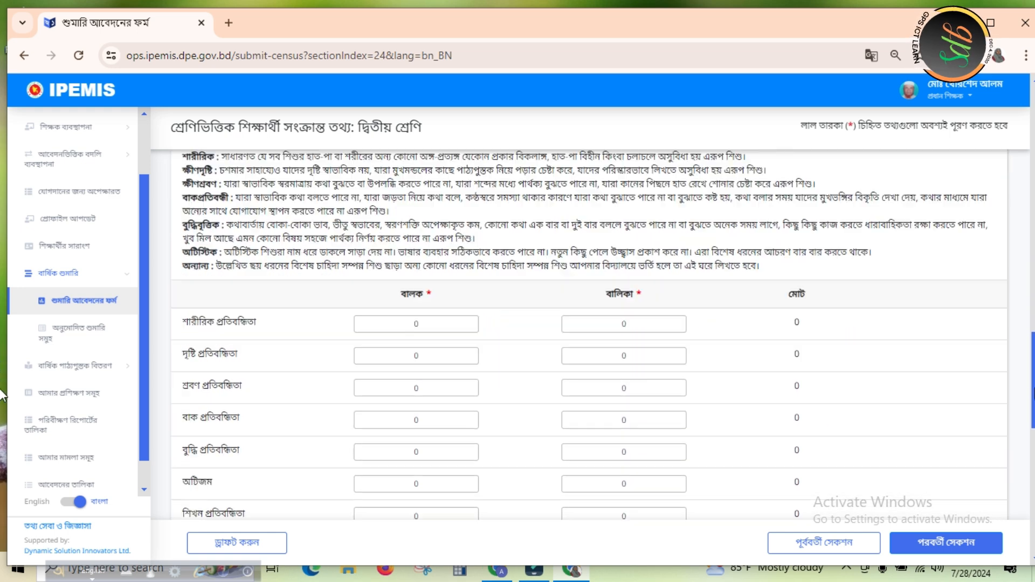
scroll(2, 395, "down", 7)
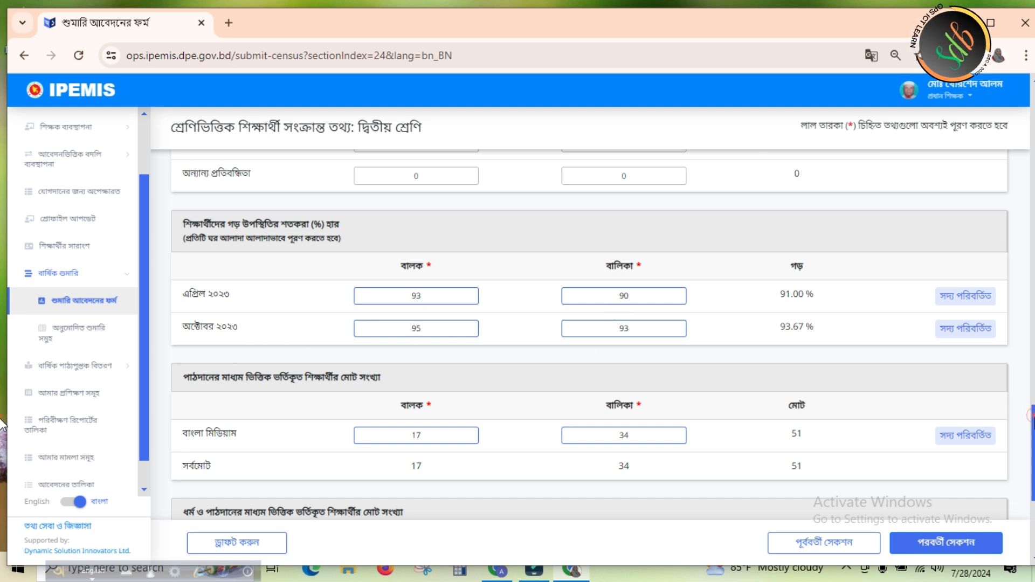
scroll(3, 437, "down", 2)
scroll(3, 436, "down", 2)
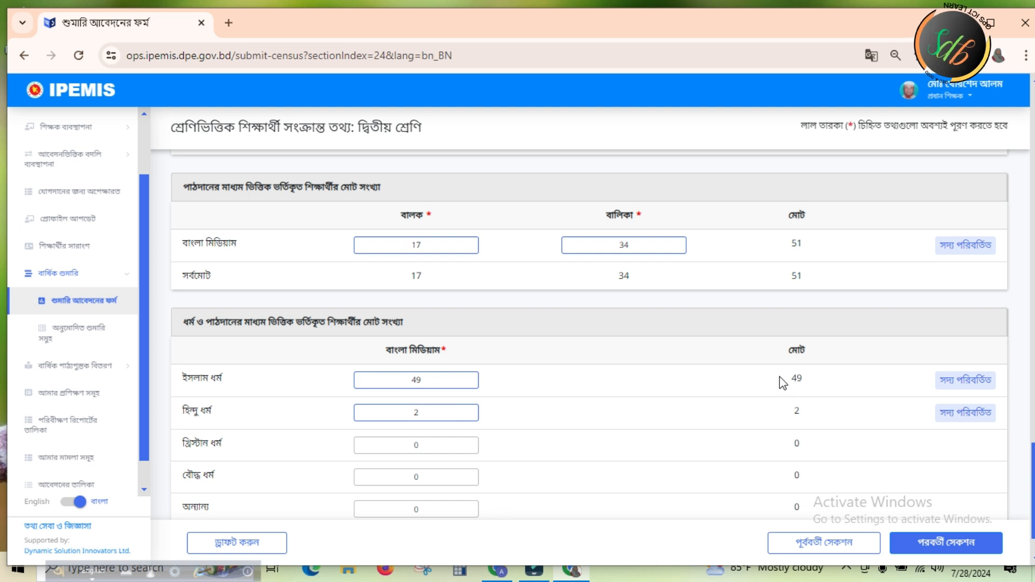
Save the দ্বিতীয় শ্রেণি section as a draft and show the census overview untranslated in Bangla
left_click(247, 541)
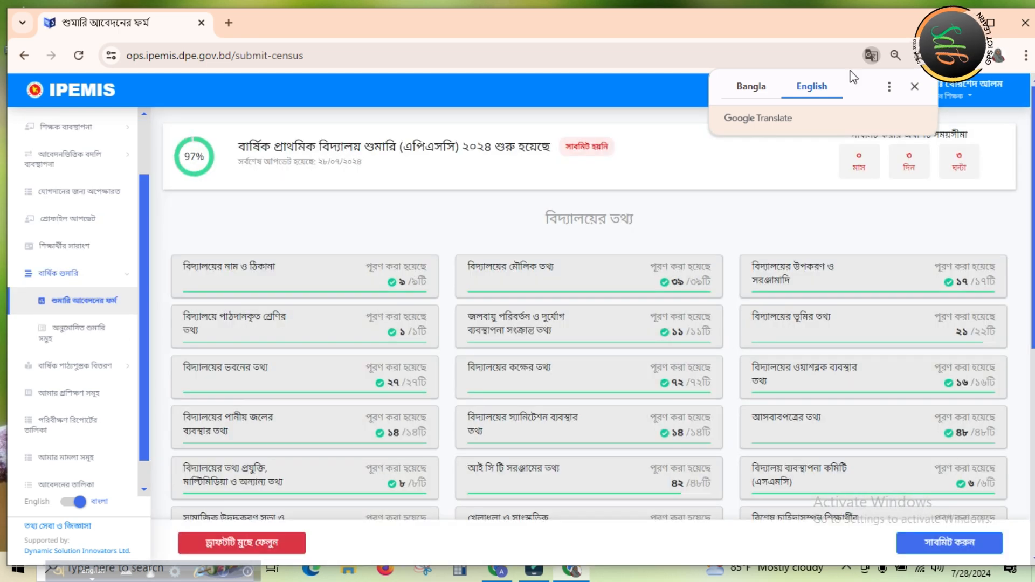
left_click(751, 90)
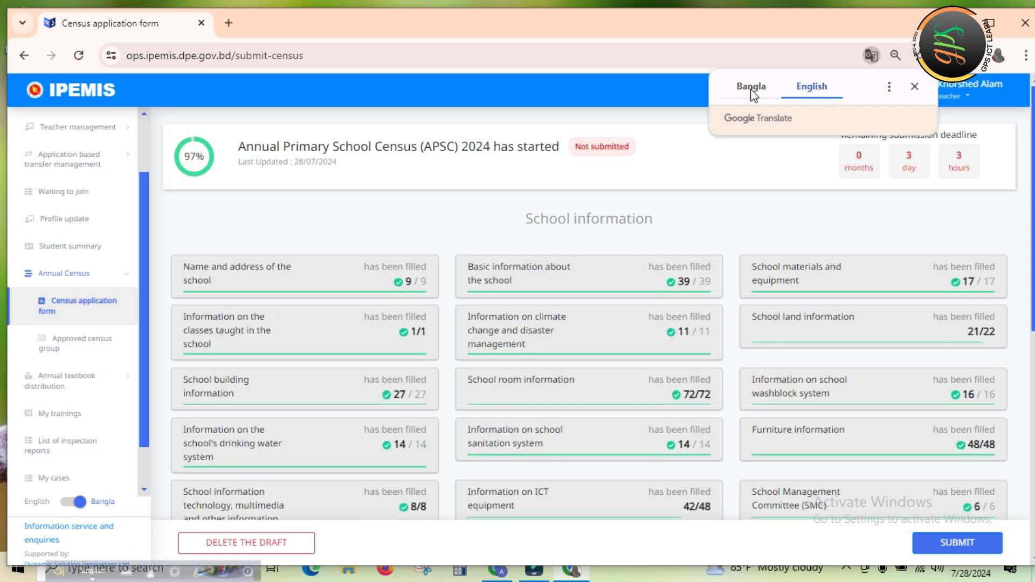
left_click(754, 91)
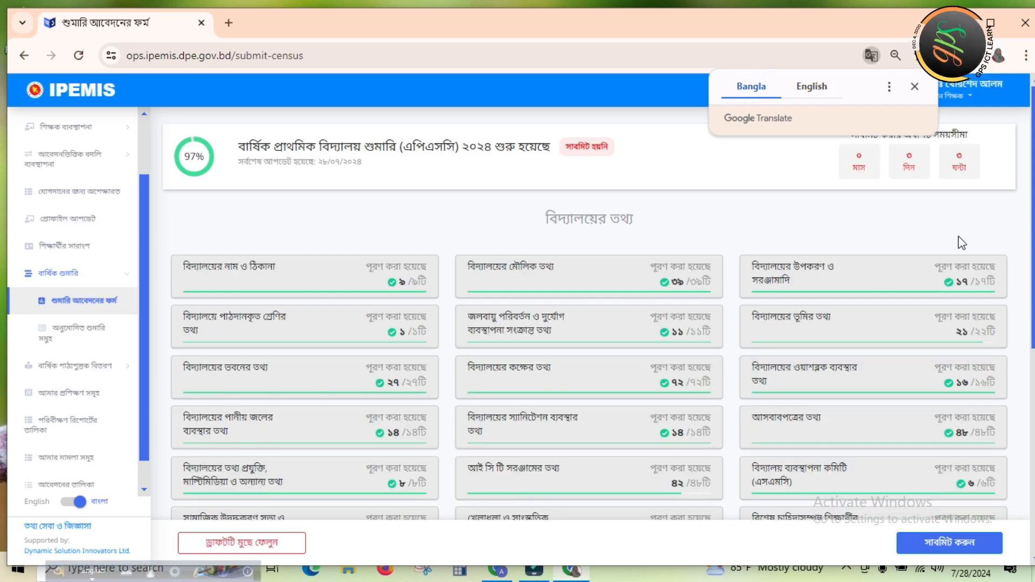
Open the তৃতীয় শ্রেণি section from the class-wise student information on the census overview
left_click_drag(1034, 262, 1034, 462)
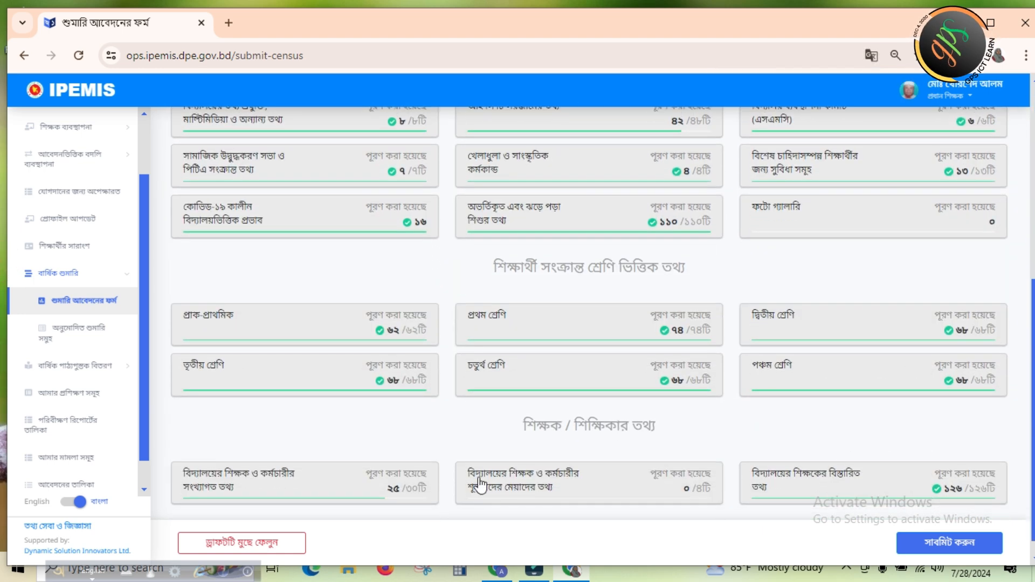
left_click(279, 393)
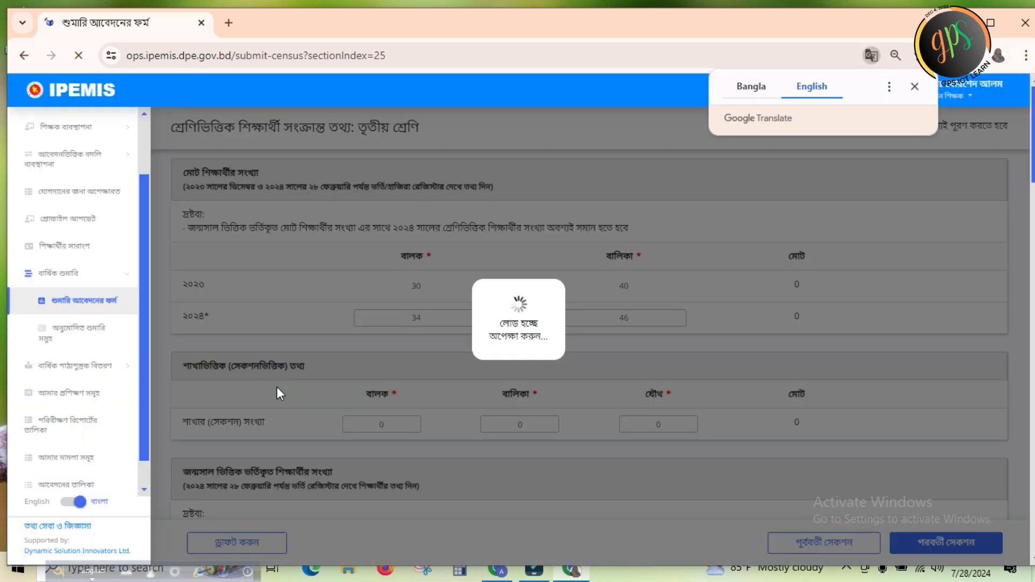
left_click(276, 386)
left_click(508, 176)
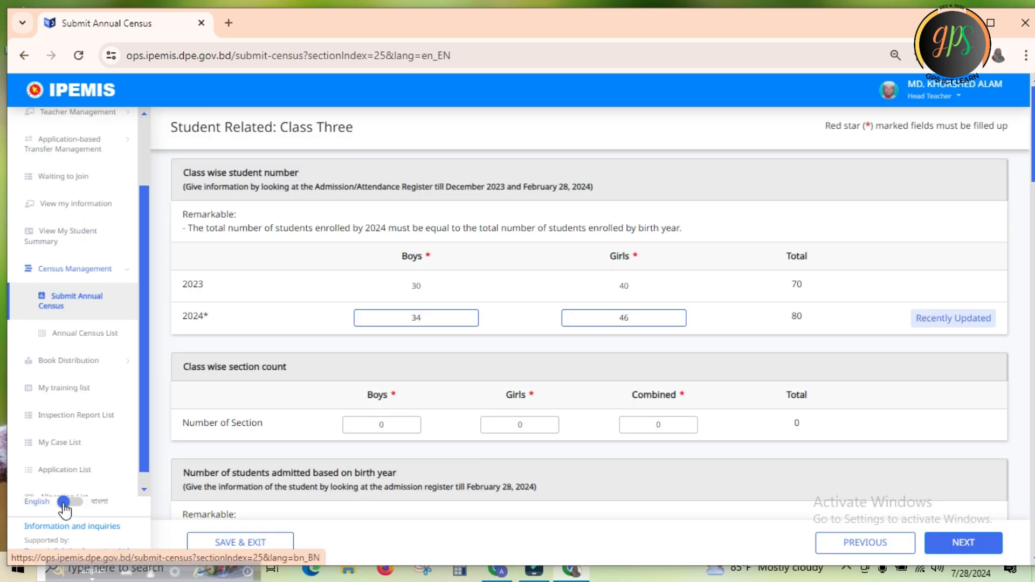
Switch the site language to বাংলা and display the তৃতীয় শ্রেণি section untranslated in Bangla
left_click(63, 503)
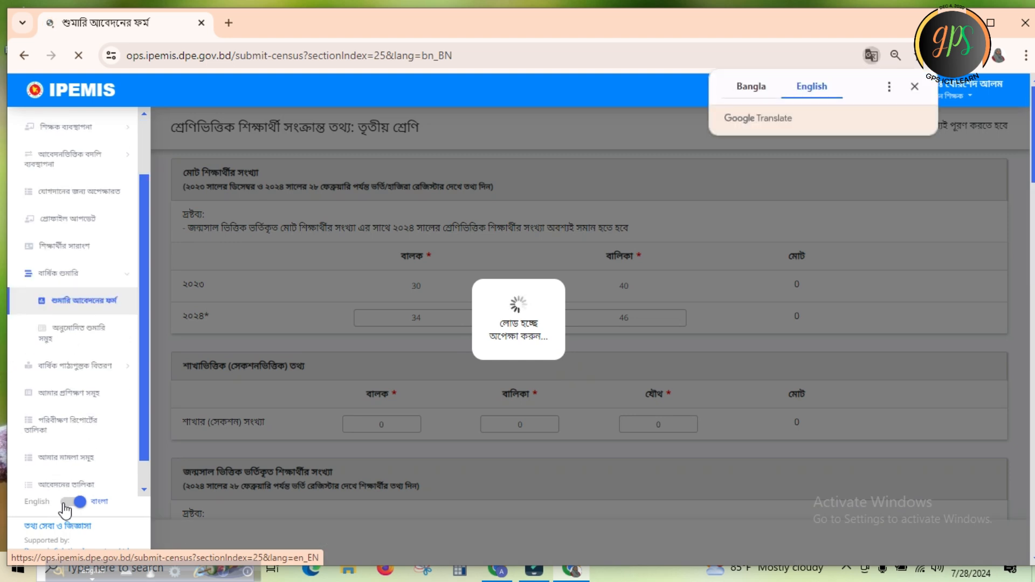
left_click(751, 87)
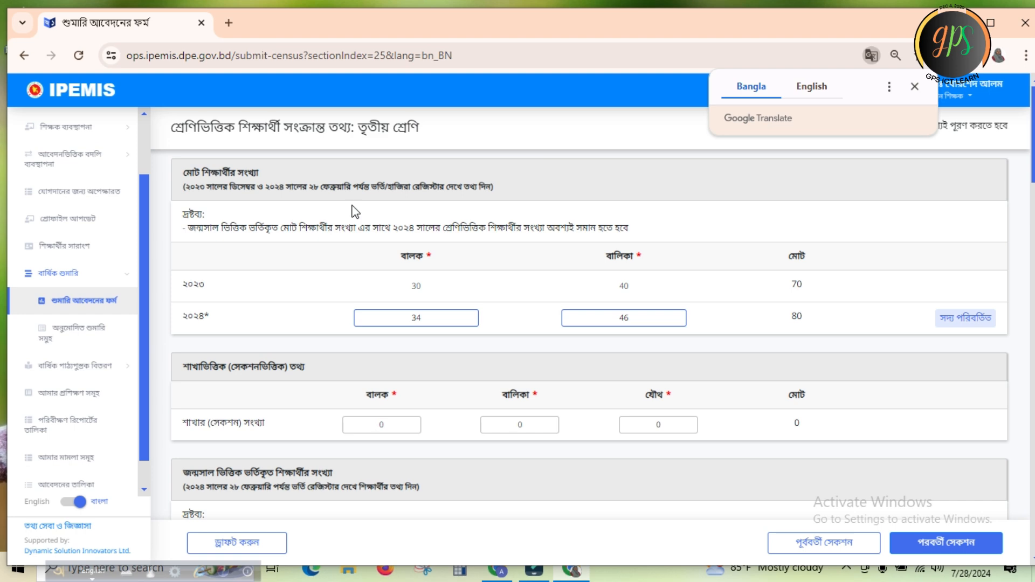
left_click(352, 205)
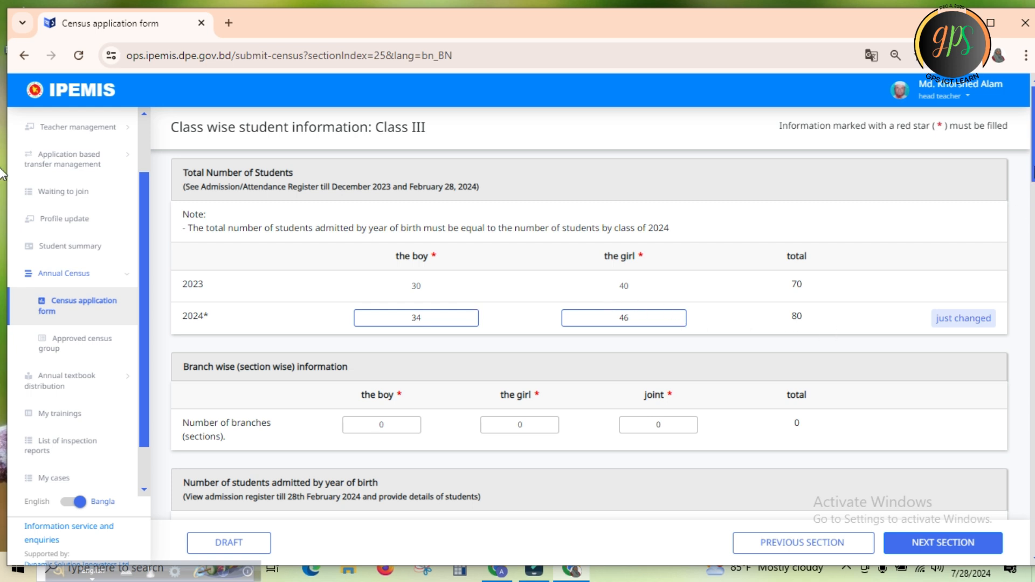
Try switching the site language to English for the Class III section, choosing to wait for the unresponsive page
scroll(2, 178, "down", 3)
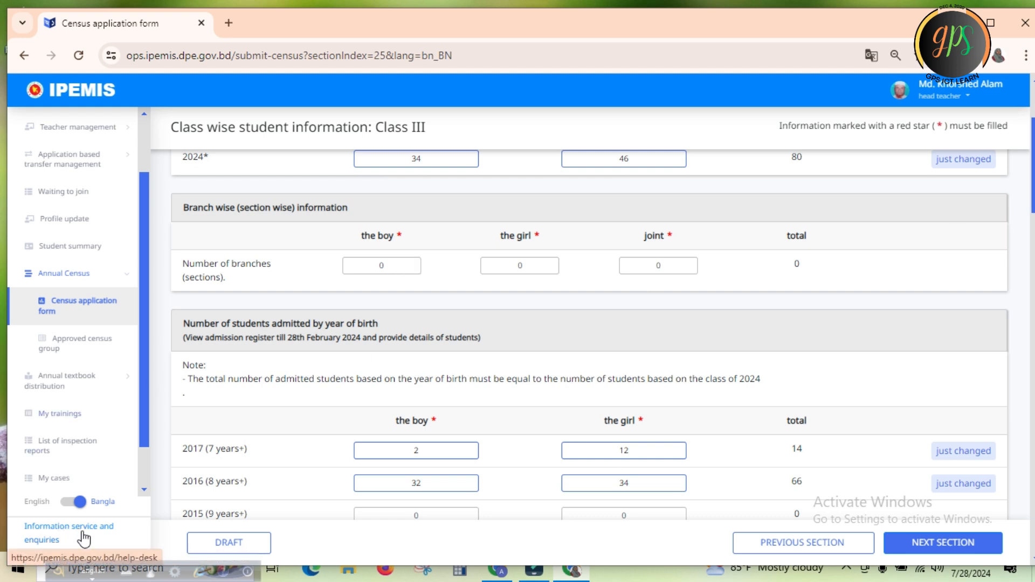
left_click(80, 503)
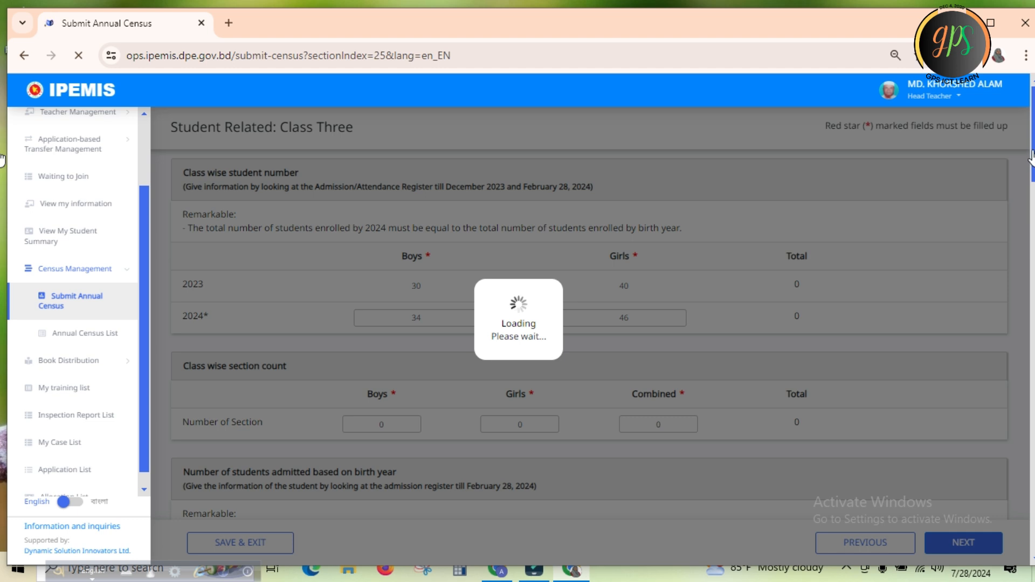
left_click_drag(1032, 153, 1032, 214)
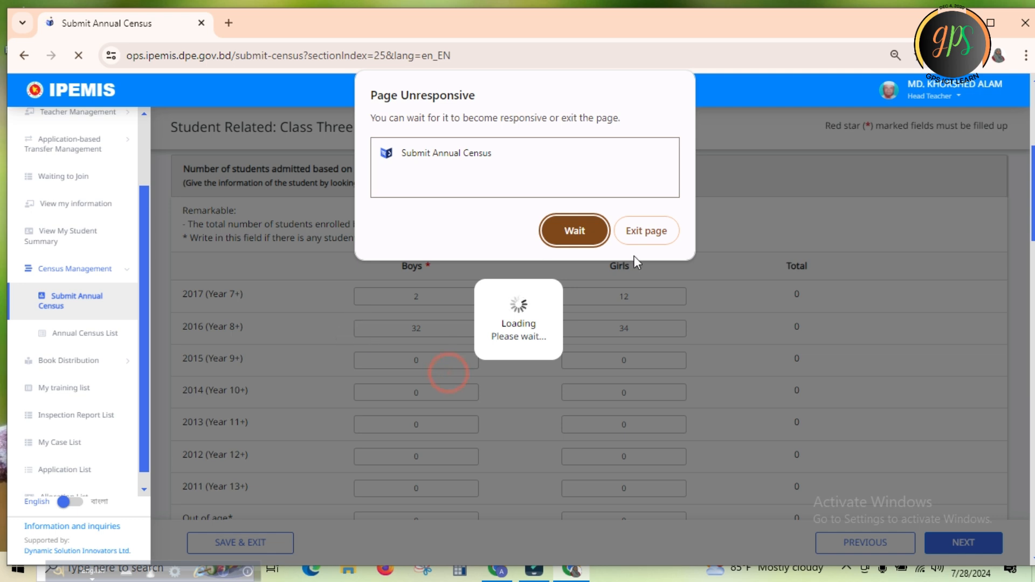
left_click(585, 233)
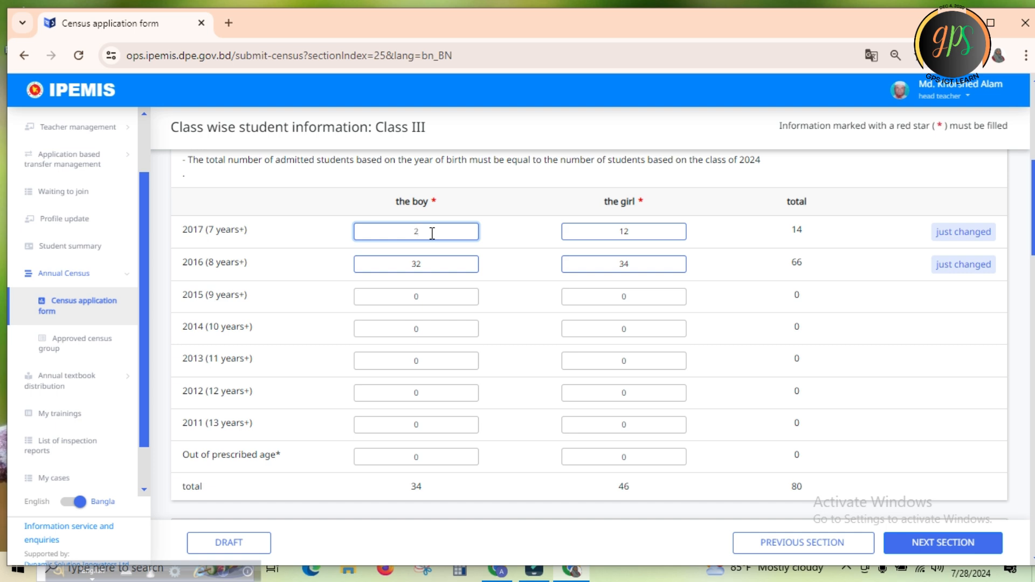
In the Class III birth-year table, set the boys' count to 32 for 2017 (7 years+) and 2 for 2016 (8 years+)
key("BackSpace")
type("3")
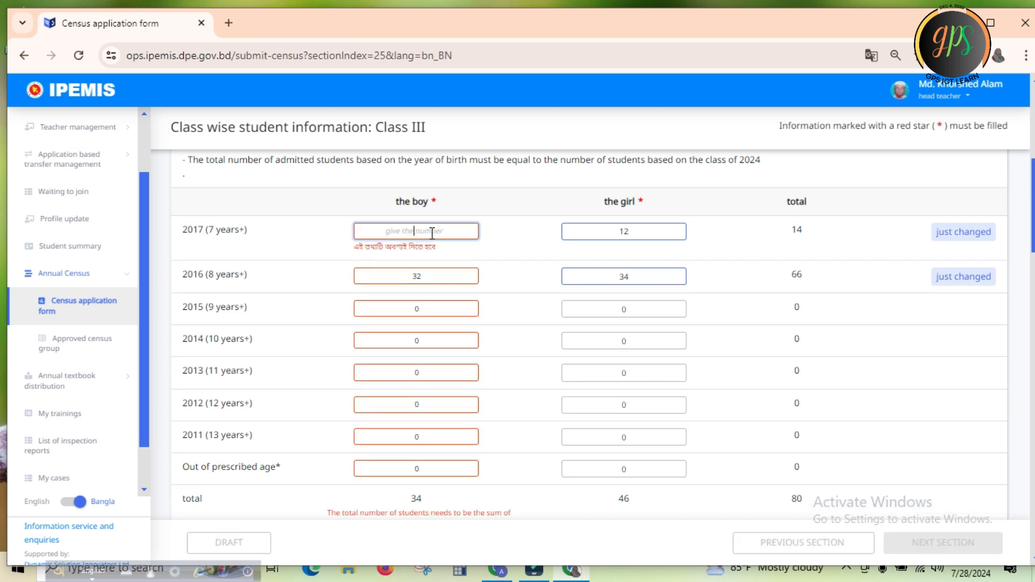
type("2")
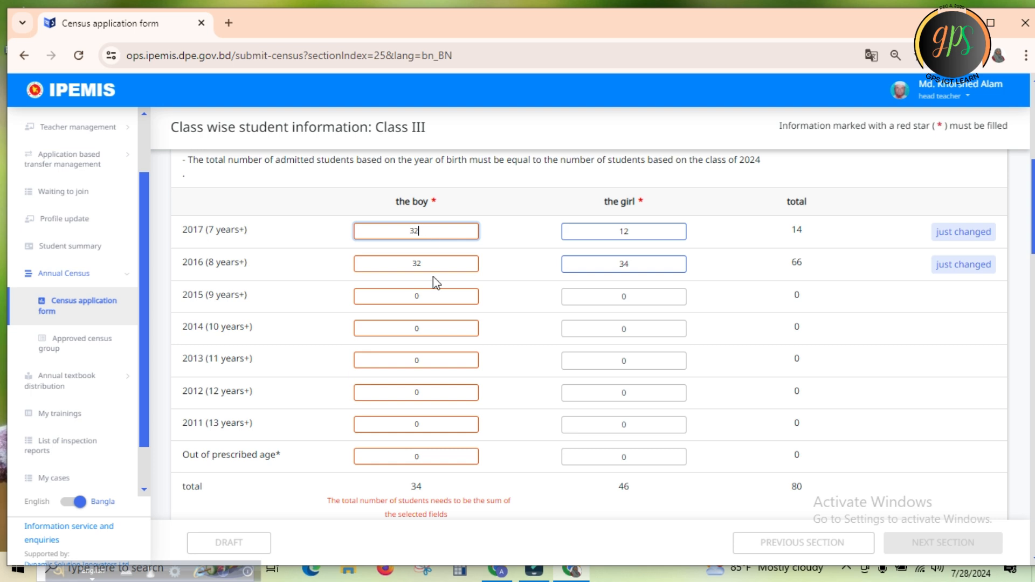
left_click(435, 261)
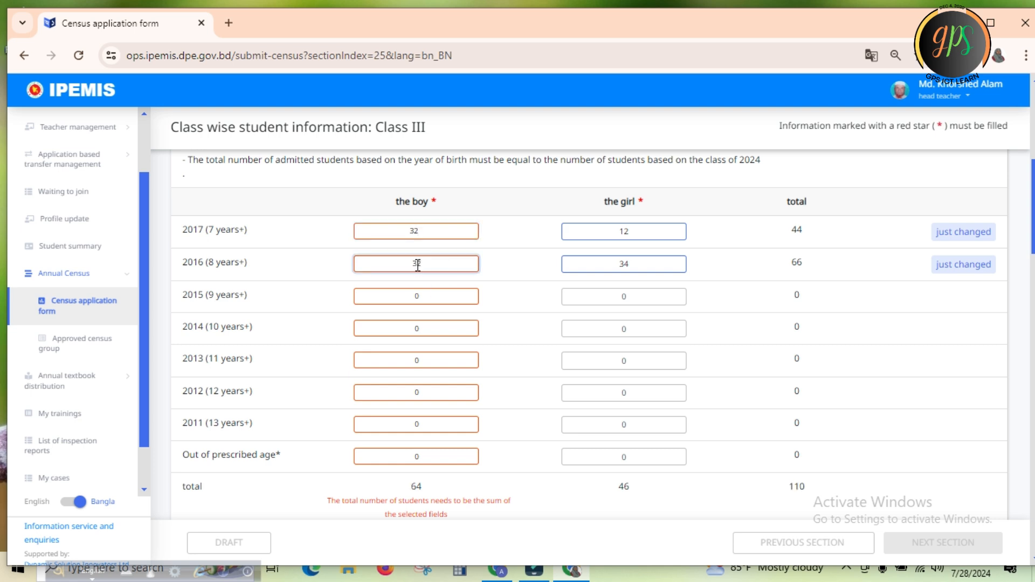
left_click(416, 264)
key("BackSpace")
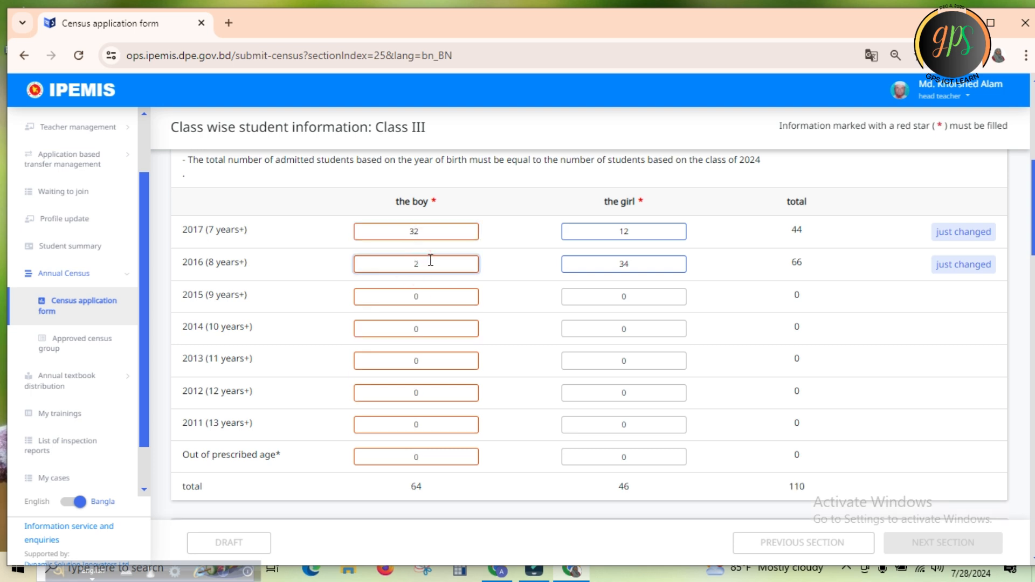
Set the girls' count in the Class III birth-year table to 12 for 2016 (8 years+) and 34 for 2017 (7 years+)
left_click(641, 267)
key("BackSpace")
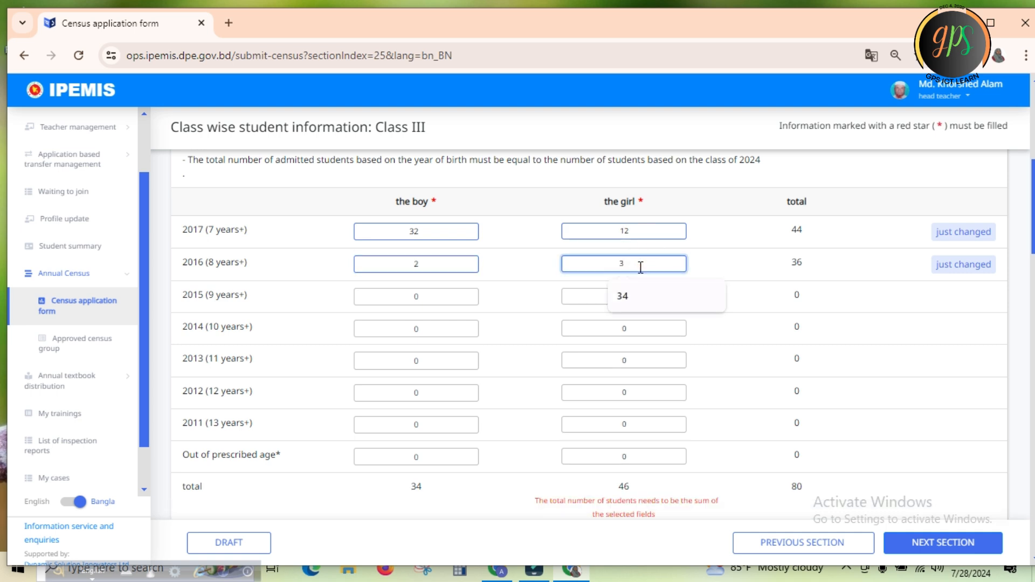
key("BackSpace")
type("1")
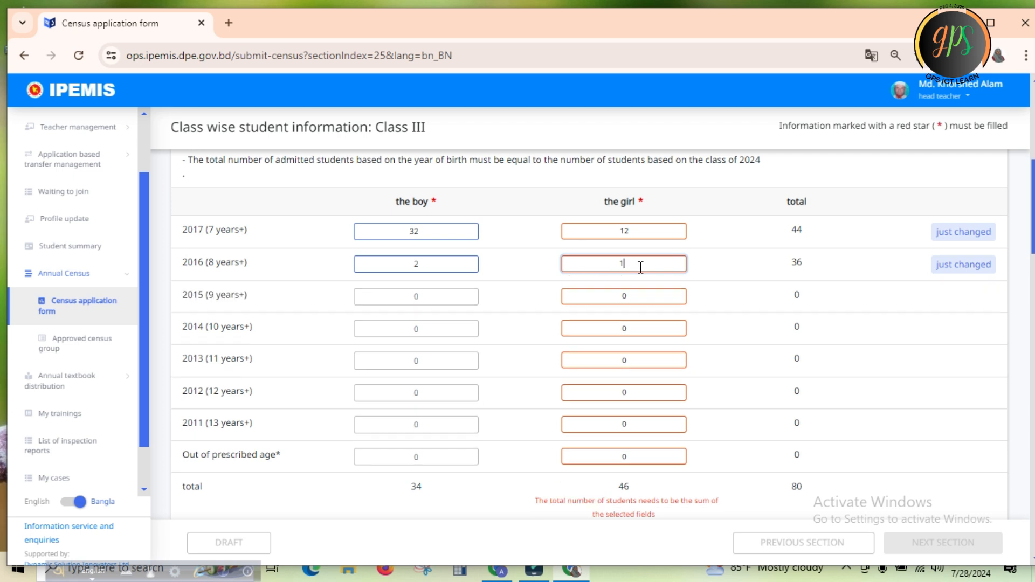
type("2")
left_click(634, 231)
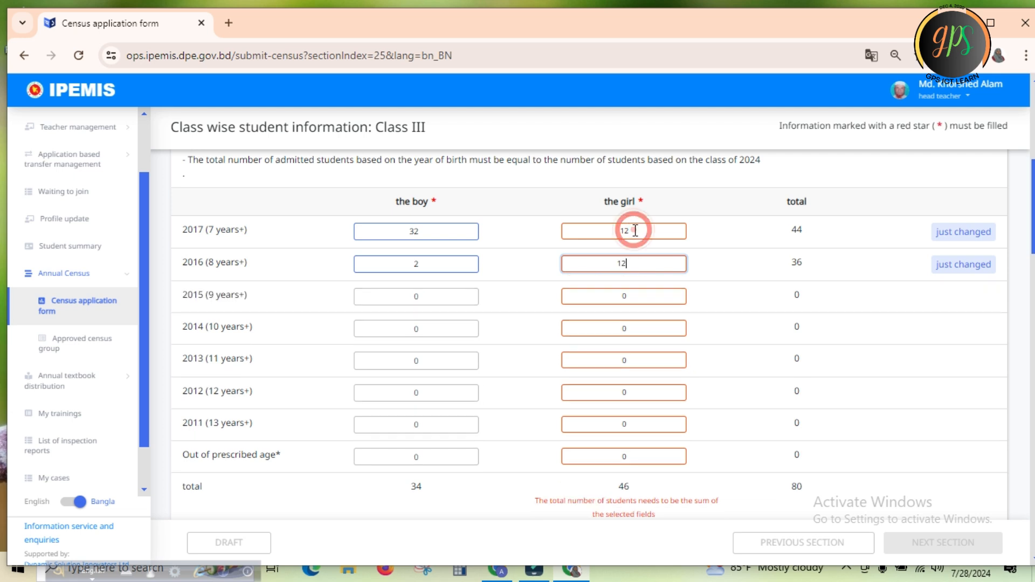
key("BackSpace")
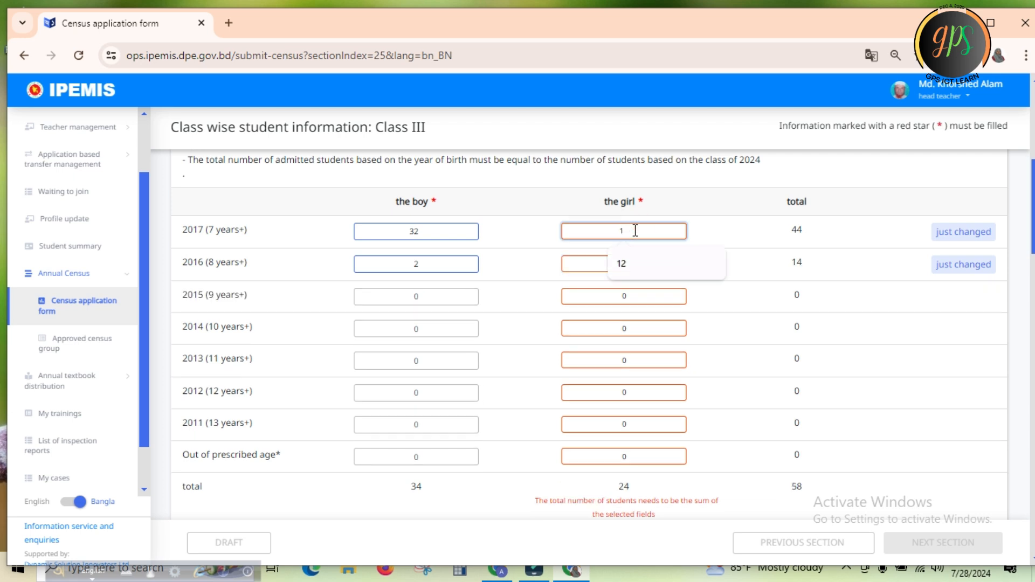
key("BackSpace")
type("3")
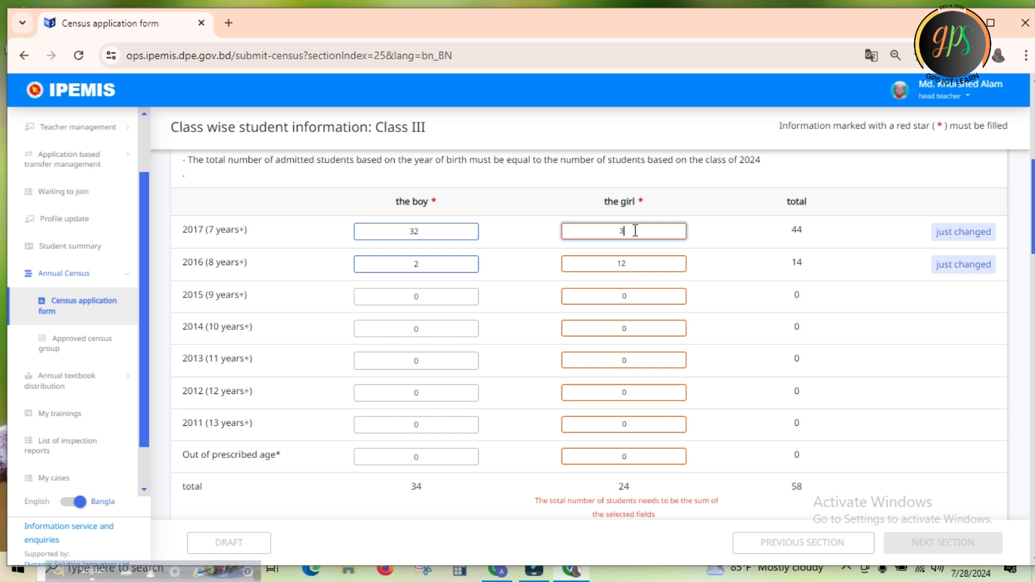
type("4")
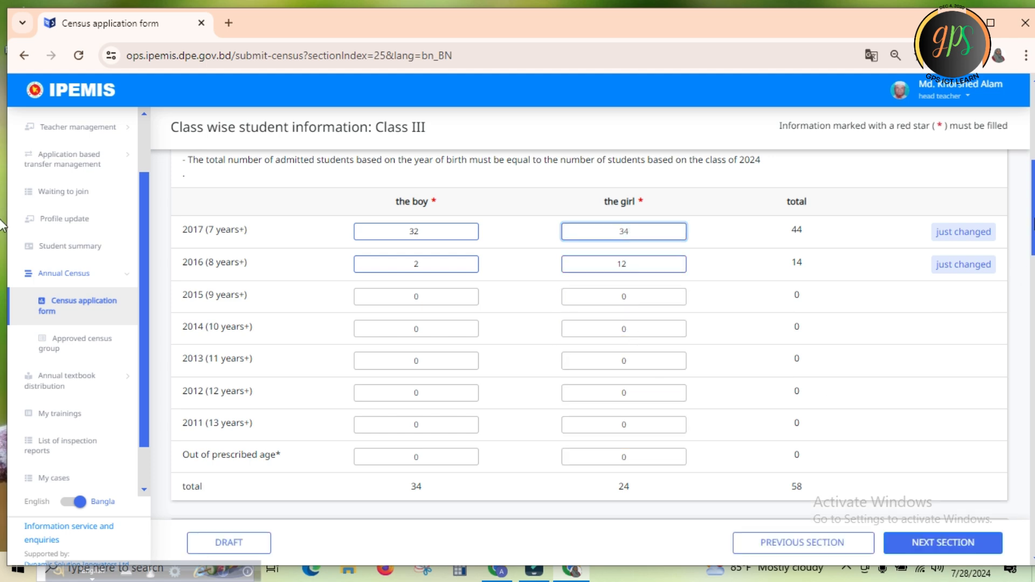
Review the remaining Class III tables, covering repeaters, tribal and special-needs students, attendance, medium of instruction and religion
scroll(2, 226, "down", 5)
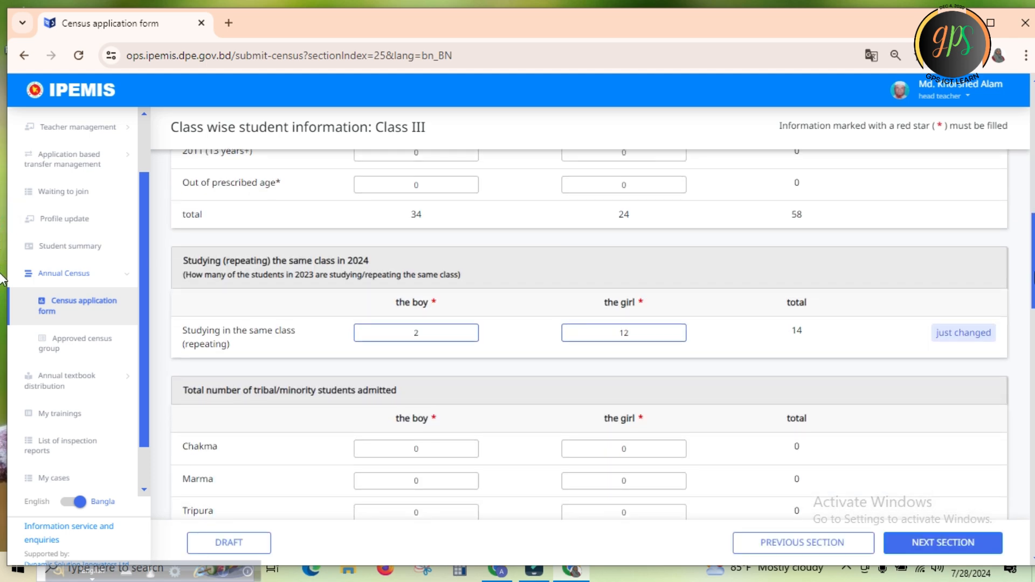
scroll(2, 282, "up", 5)
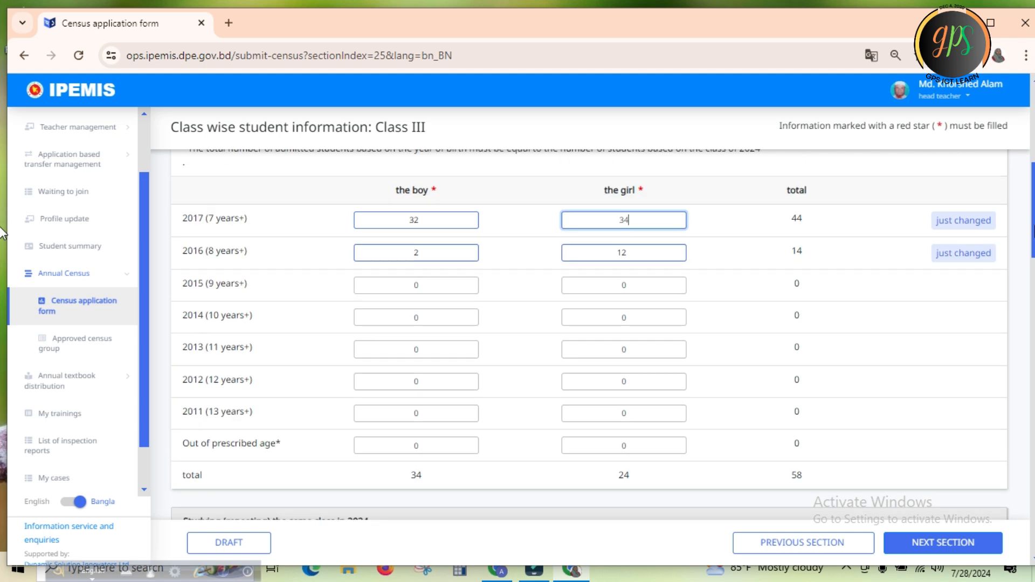
scroll(2, 282, "down", 5)
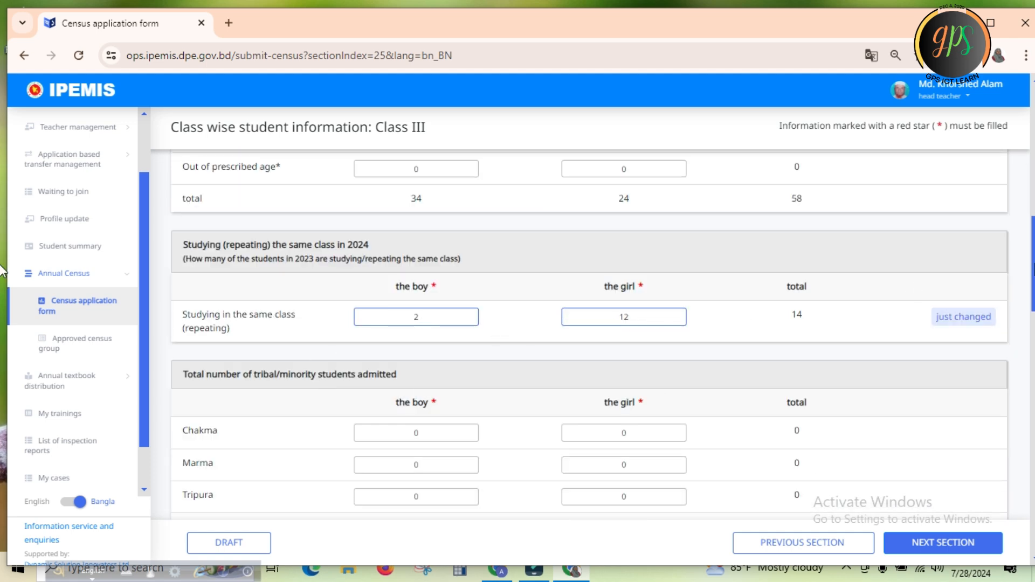
scroll(3, 307, "down", 3)
scroll(3, 307, "down", 1)
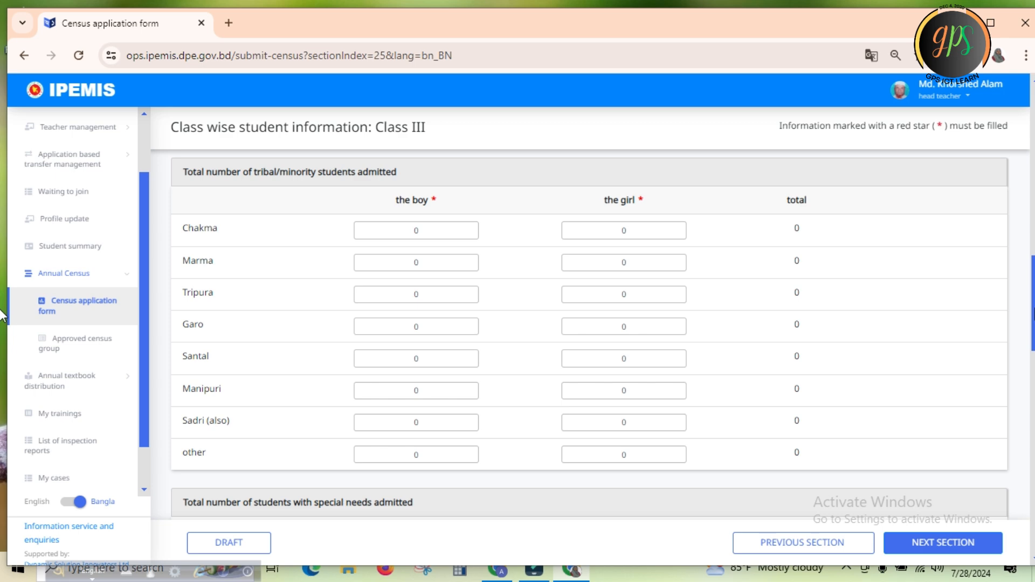
scroll(2, 313, "down", 9)
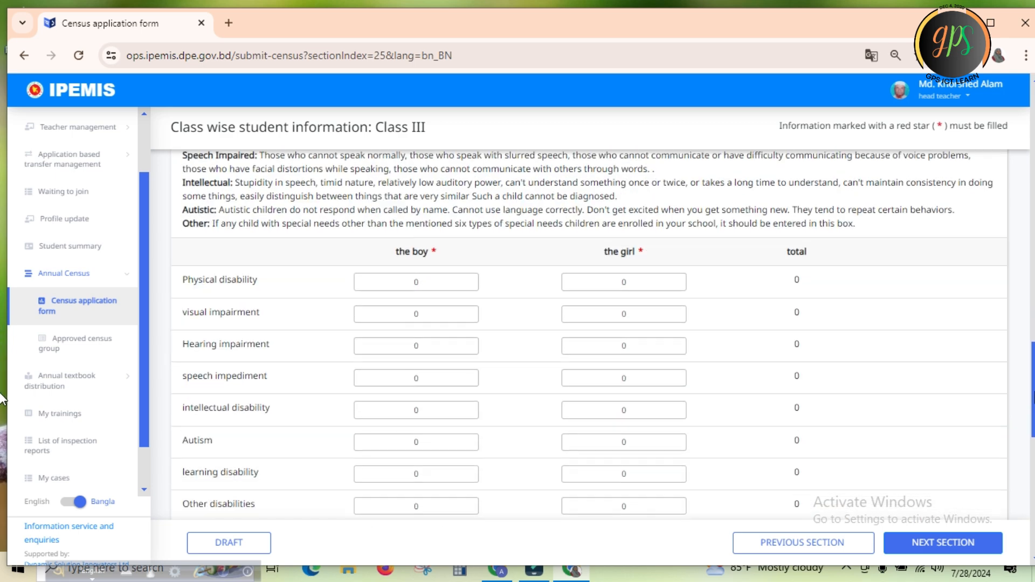
scroll(3, 405, "down", 1)
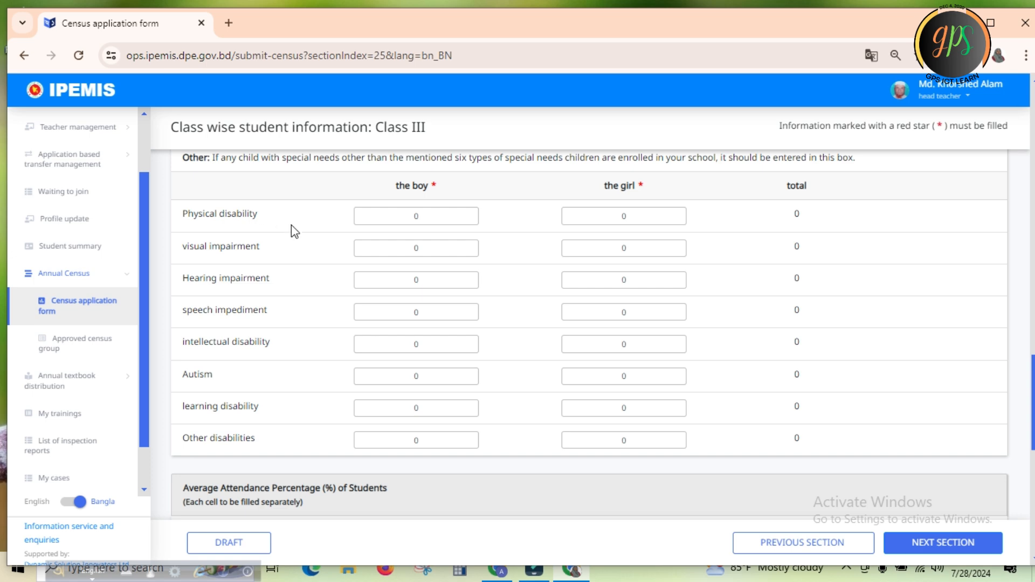
scroll(1, 405, "up", 3)
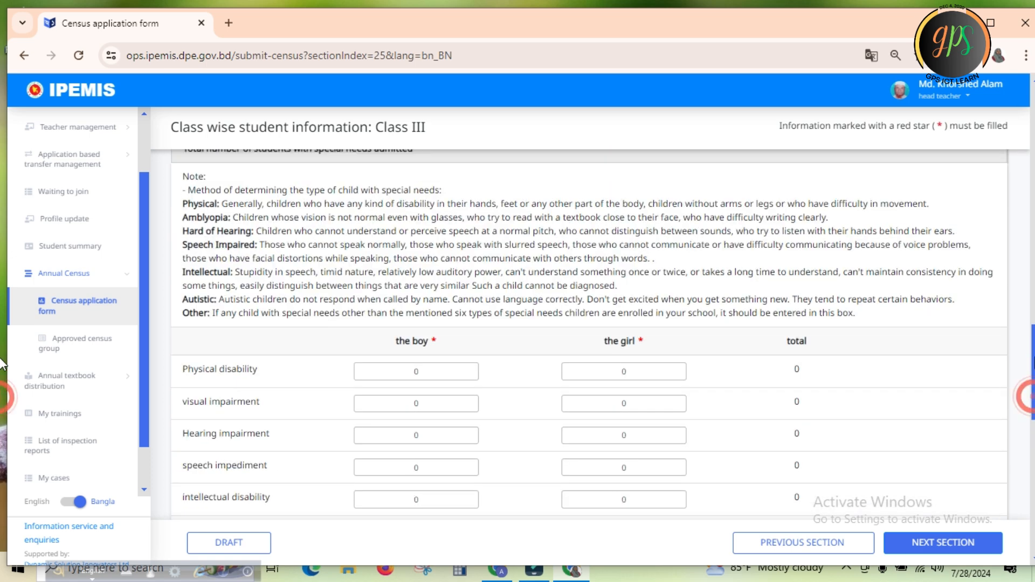
scroll(3, 431, "down", 7)
scroll(3, 450, "down", 1)
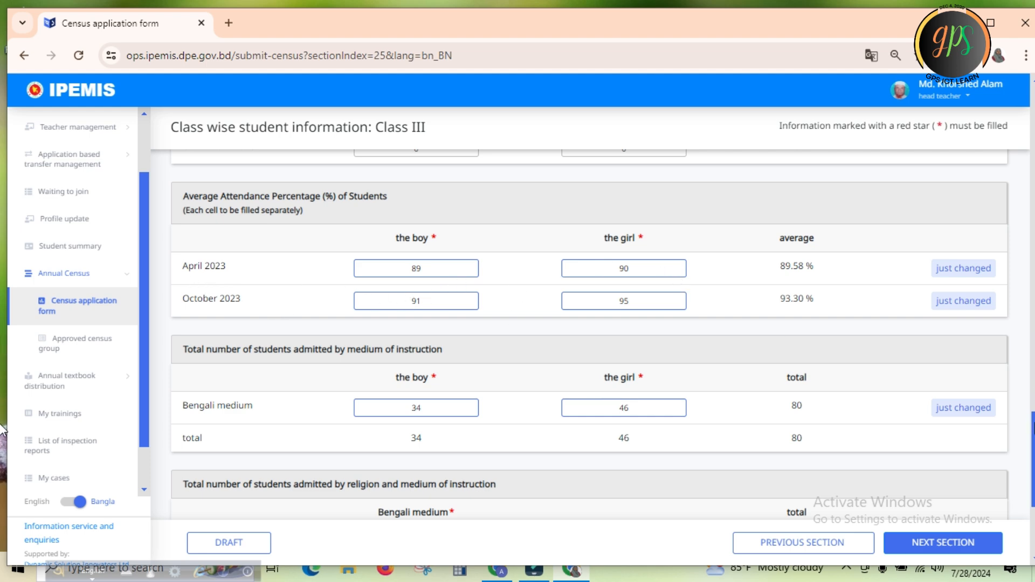
scroll(2, 431, "down", 3)
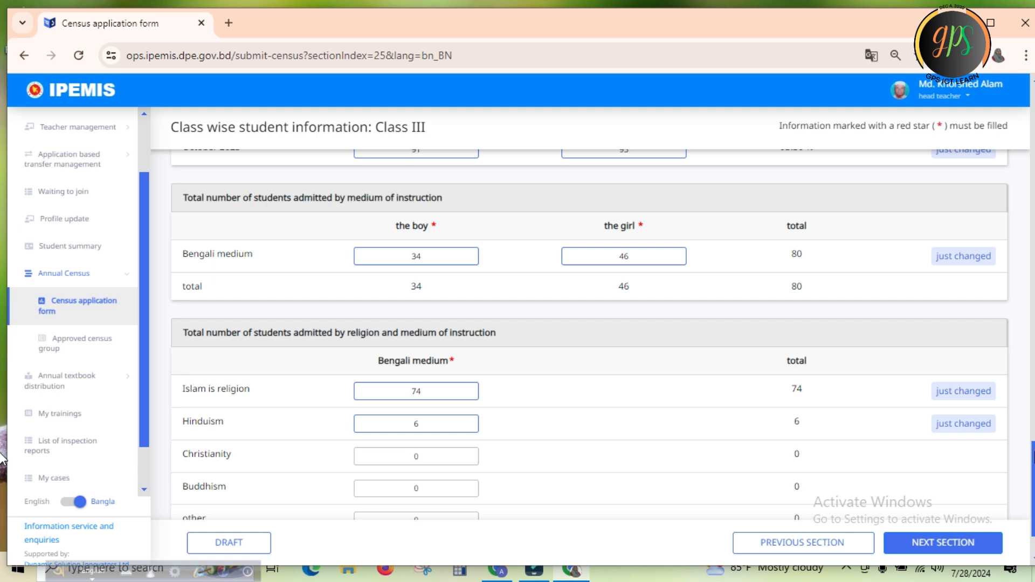
scroll(3, 458, "down", 1)
scroll(3, 469, "down", 1)
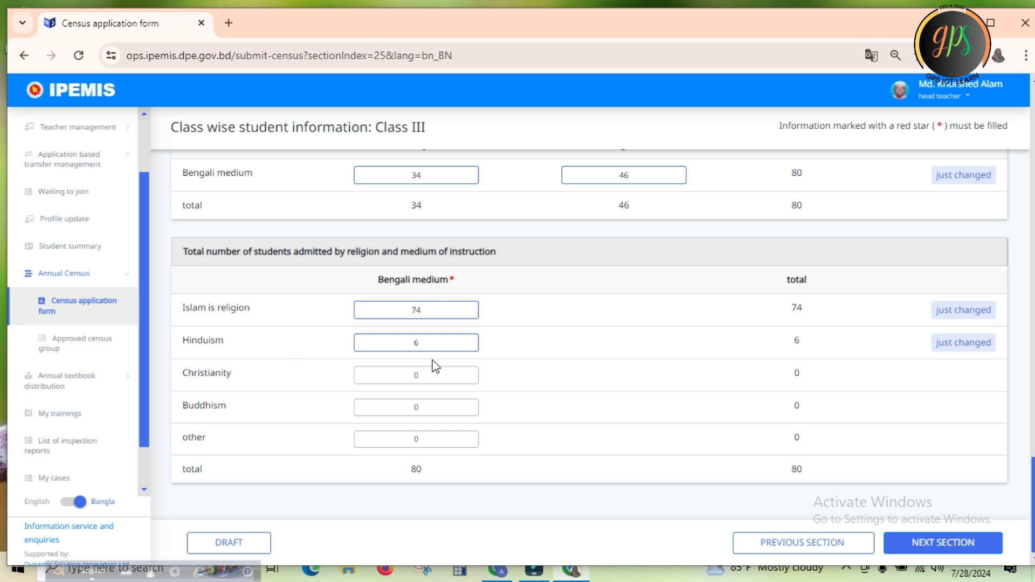
Save the Class III section as a draft and open the Fourth class section, choosing to wait for the unresponsive page
left_click(238, 541)
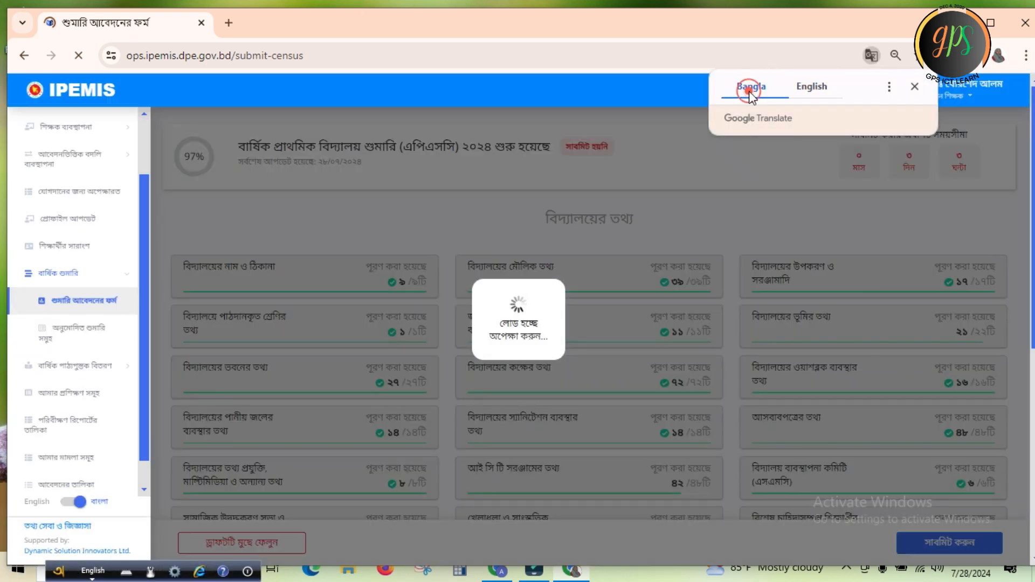
left_click(752, 89)
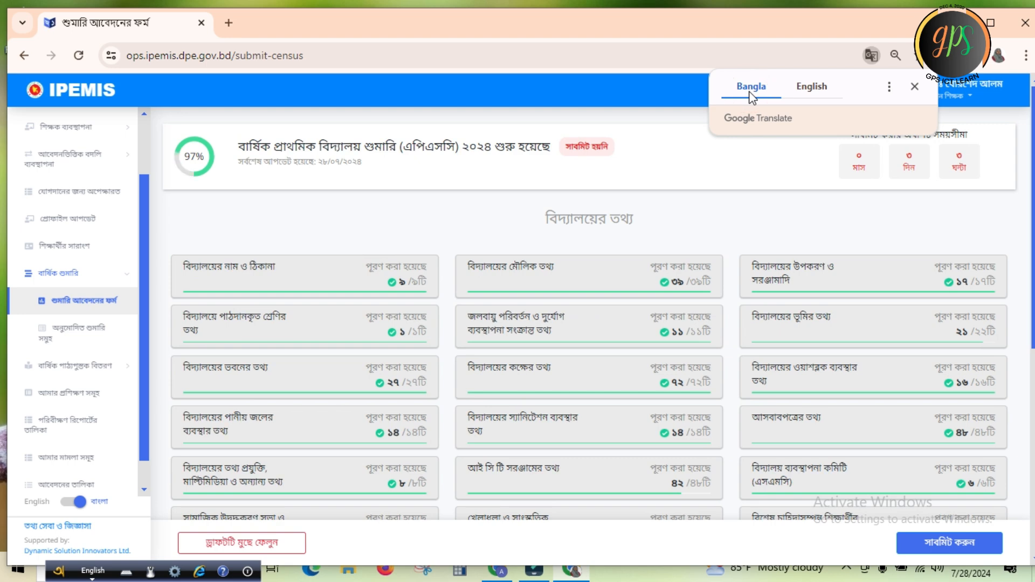
left_click_drag(1033, 189, 1033, 408)
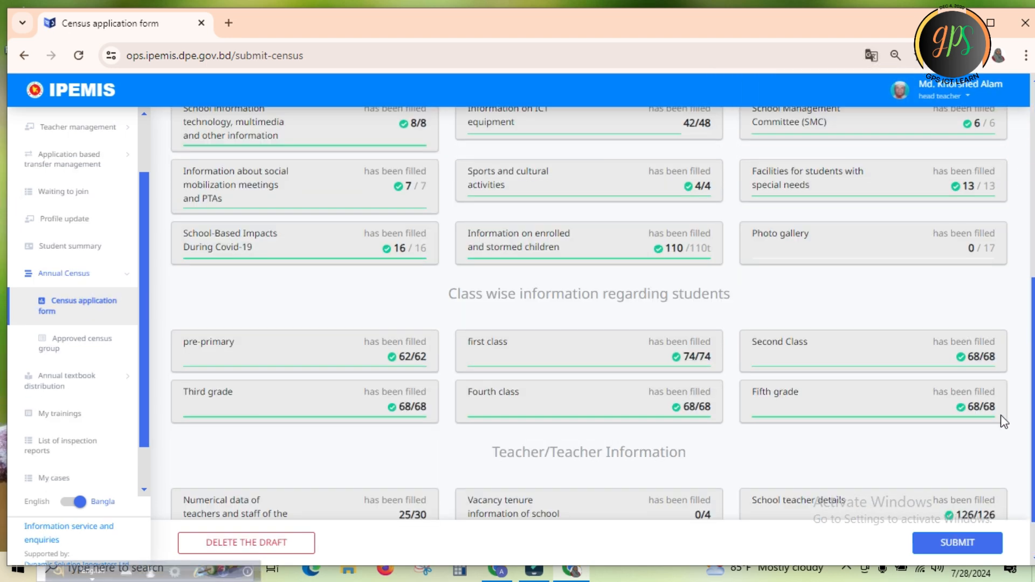
left_click(508, 402)
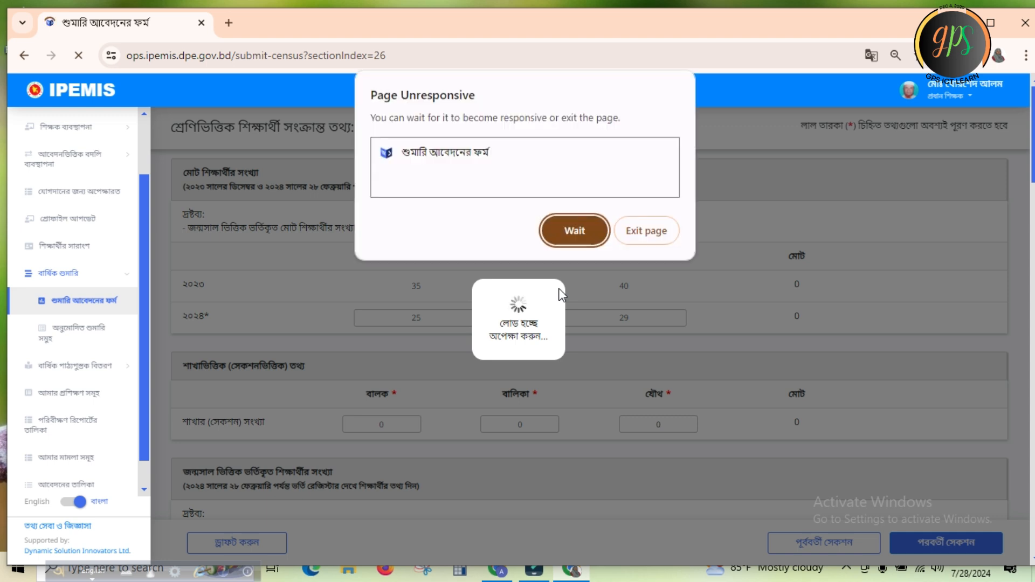
left_click(578, 227)
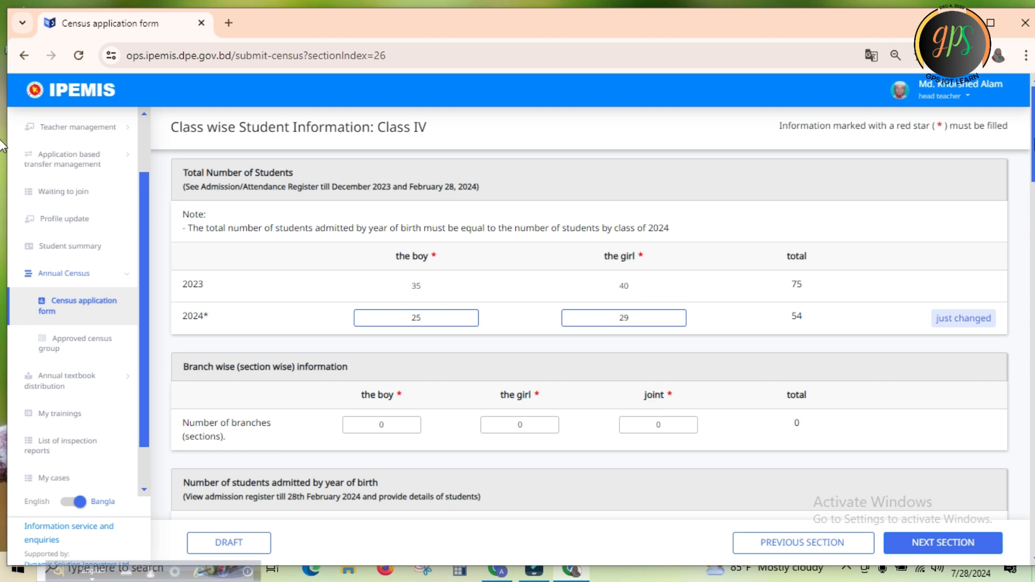
Compare the Class IV 2024 student totals with the section information and the birth-year counts for boys and girls
scroll(587, 223, "down", 5)
scroll(587, 223, "up", 4)
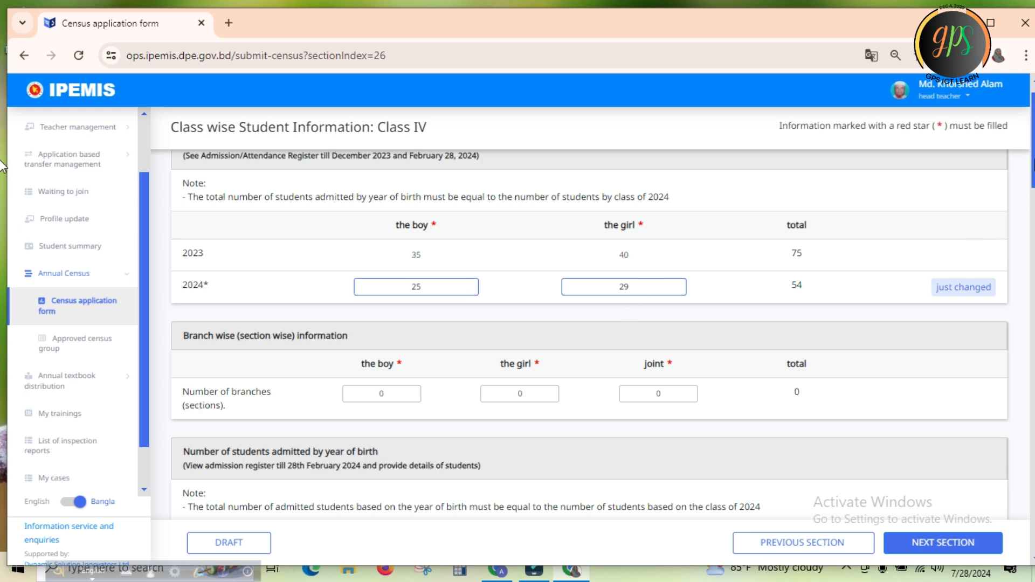
scroll(2, 197, "down", 3)
scroll(2, 197, "down", 1)
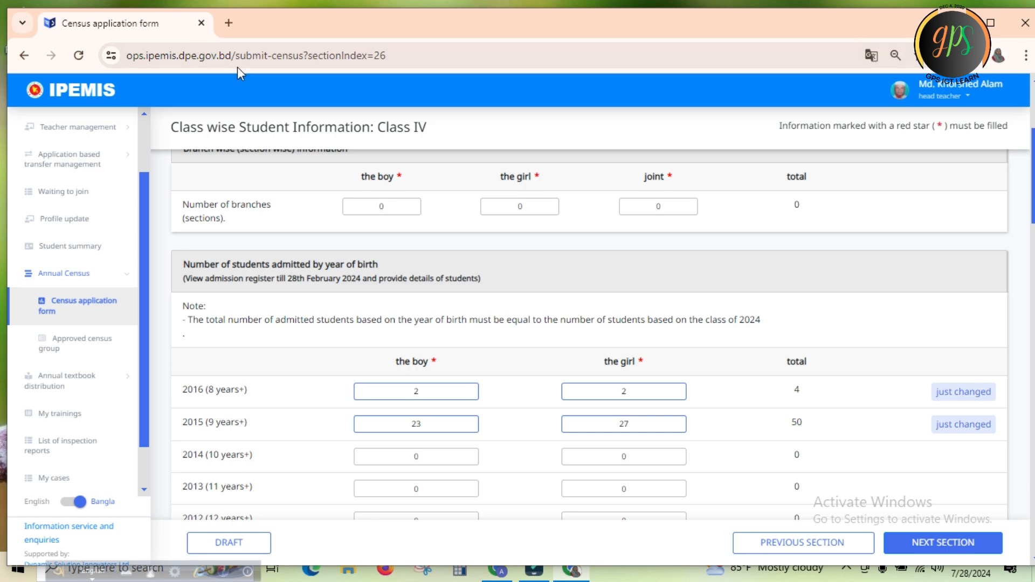
scroll(2, 164, "up", 3)
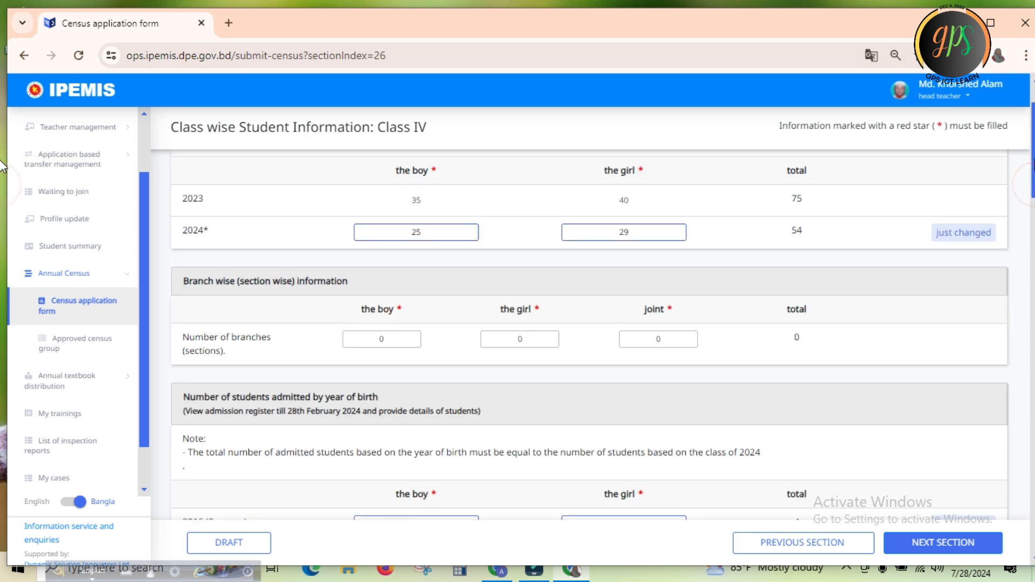
scroll(2, 166, "down", 3)
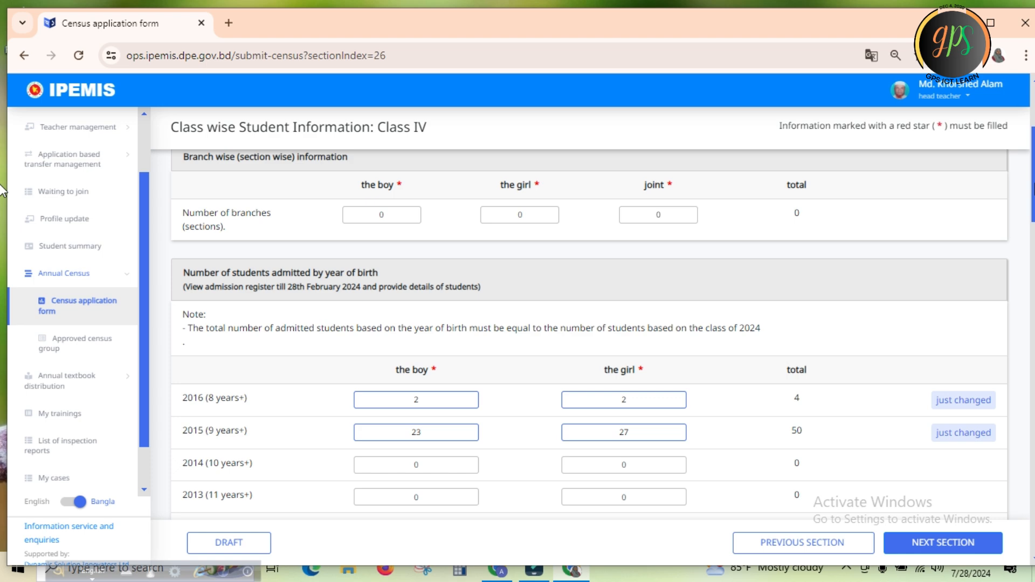
scroll(2, 190, "up", 4)
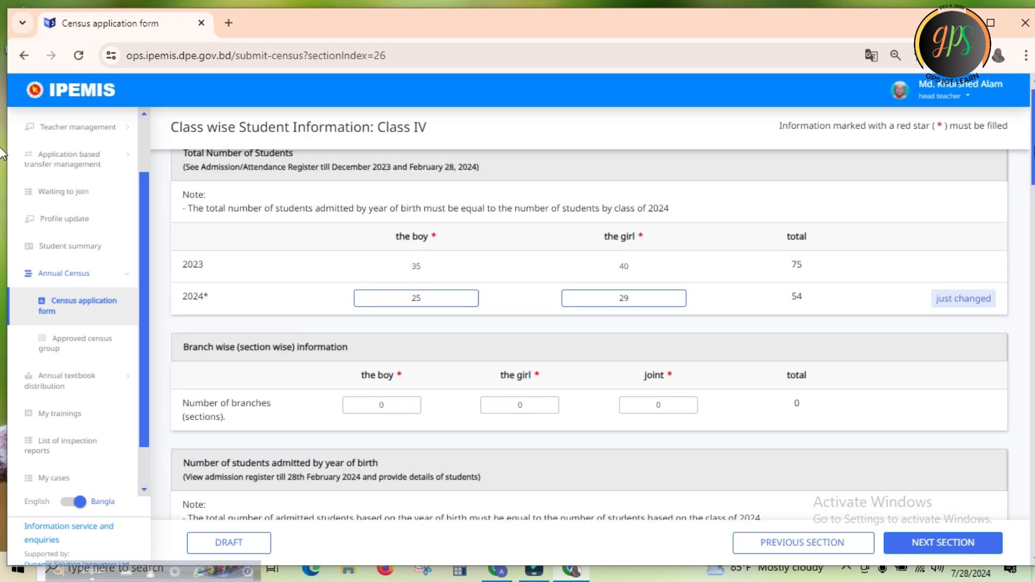
scroll(2, 156, "down", 2)
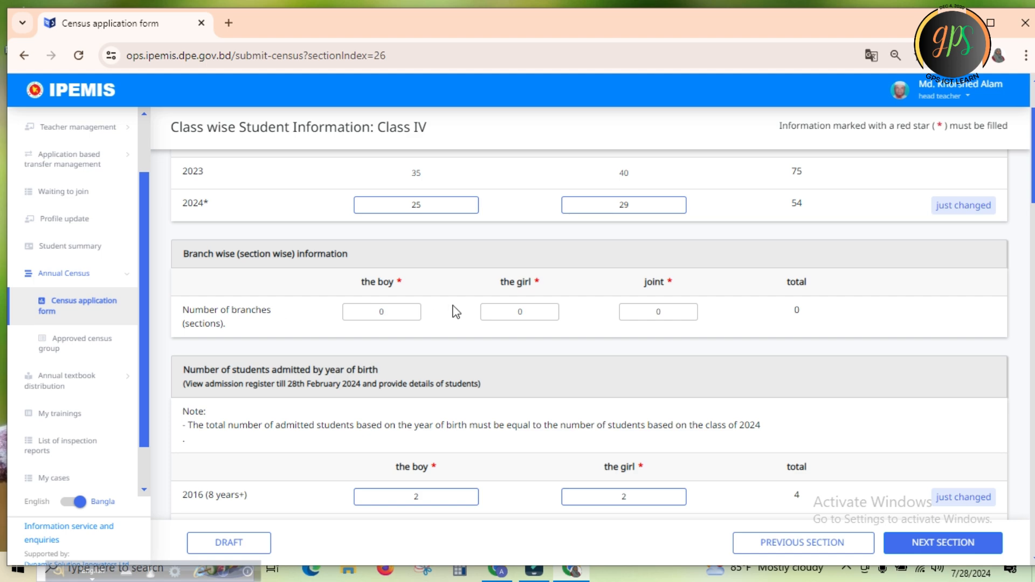
scroll(2, 192, "down", 4)
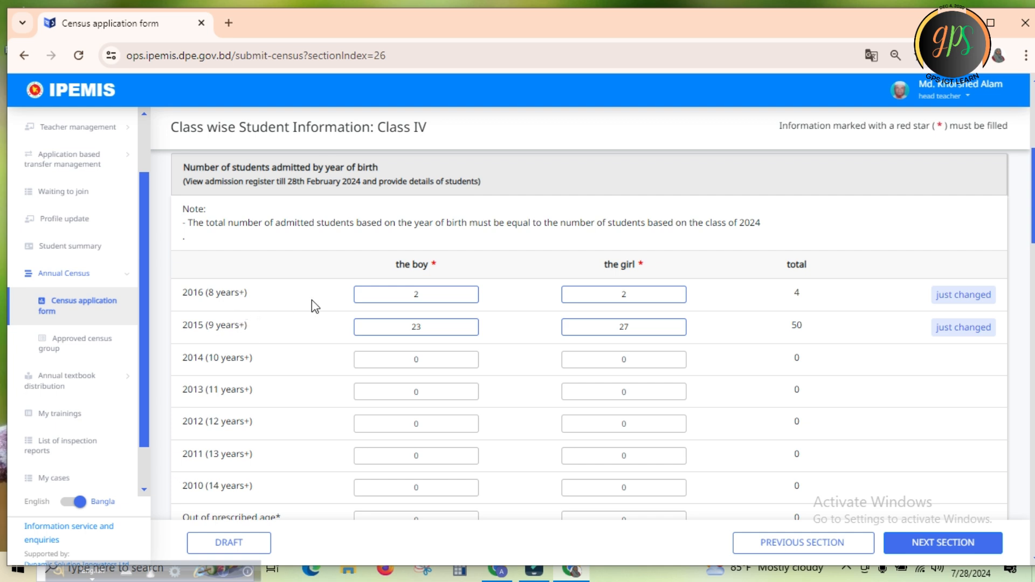
In the Class IV birth-year table, set the boys' count to 2 for 2014 (10 years+) and clear it for 2016 (8 years+)
left_click(430, 298)
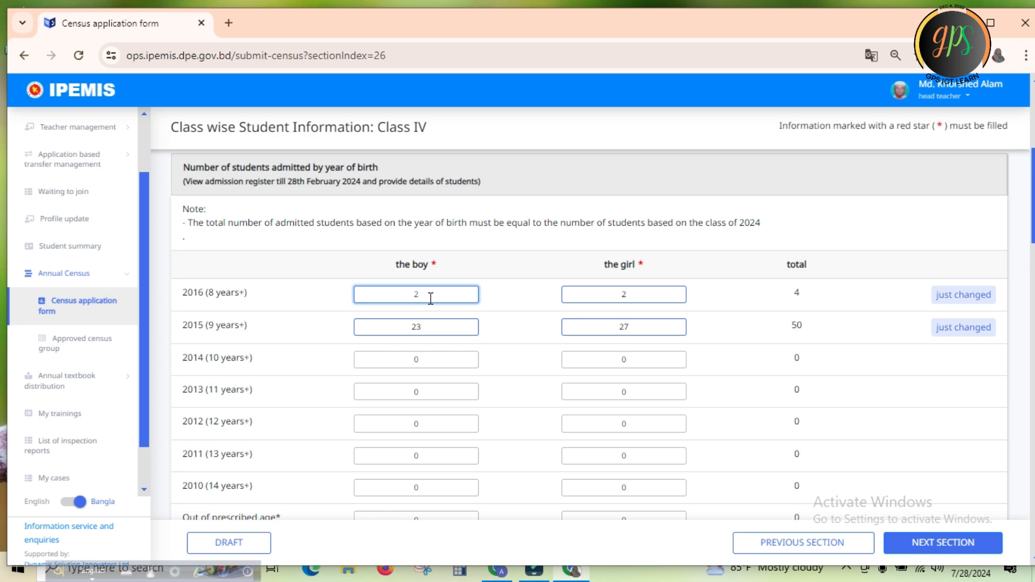
left_click(438, 363)
key("BackSpace")
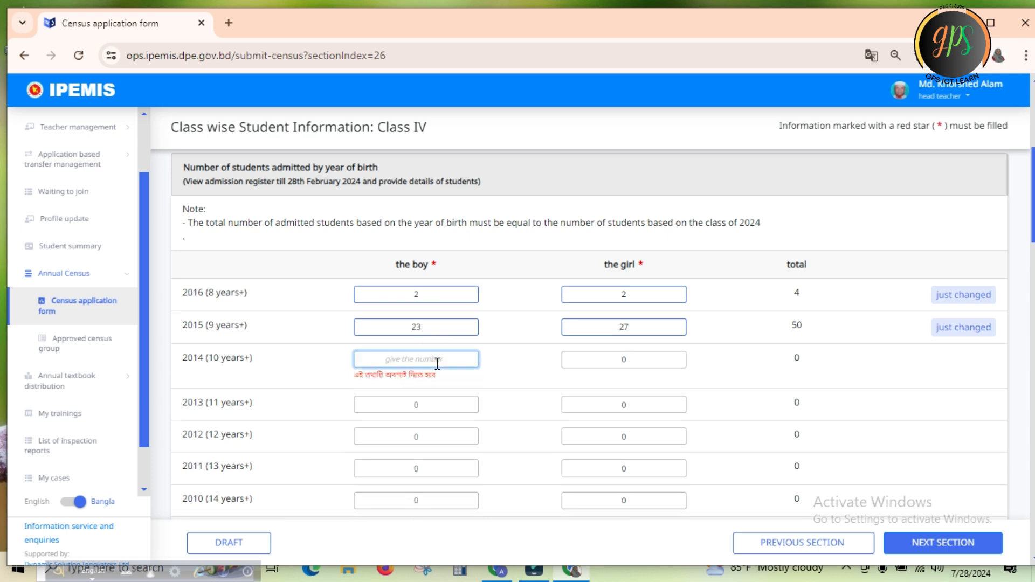
type("2")
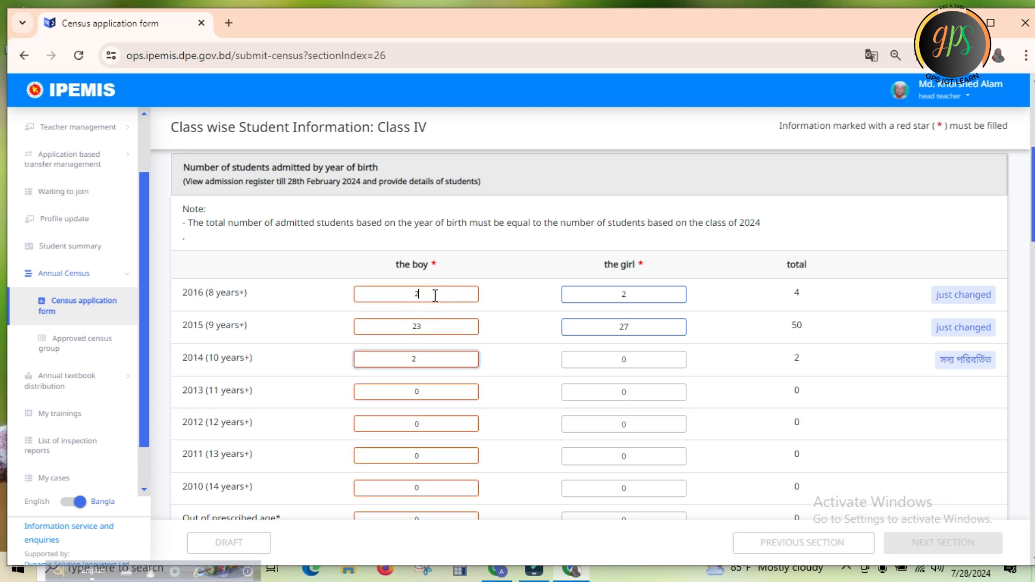
left_click(434, 296)
key("BackSpace")
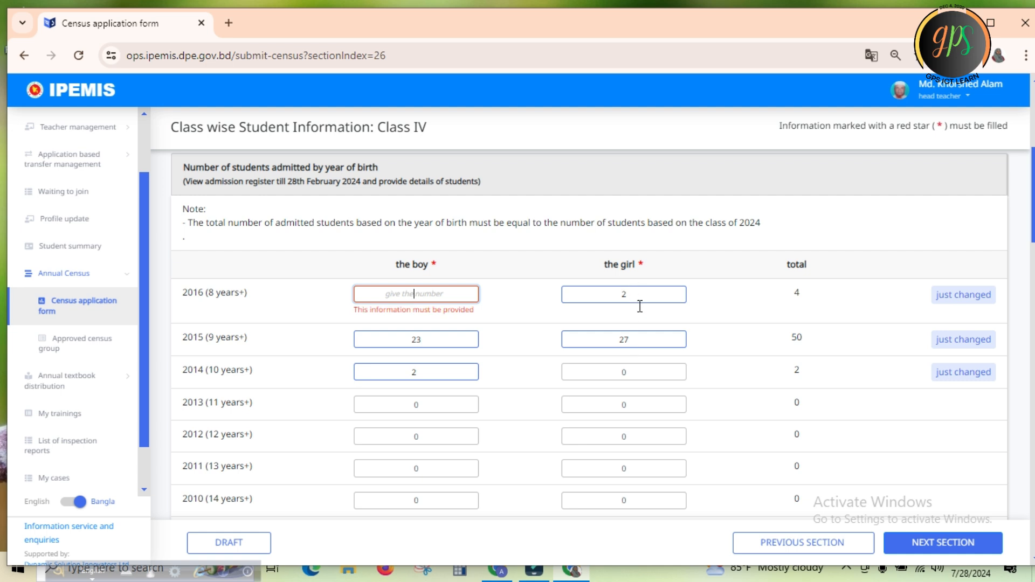
Set the girls' count in the Class IV birth-year table to 2 for 2014 (10 years+) and clear it for 2016 (8 years+)
left_click(642, 373)
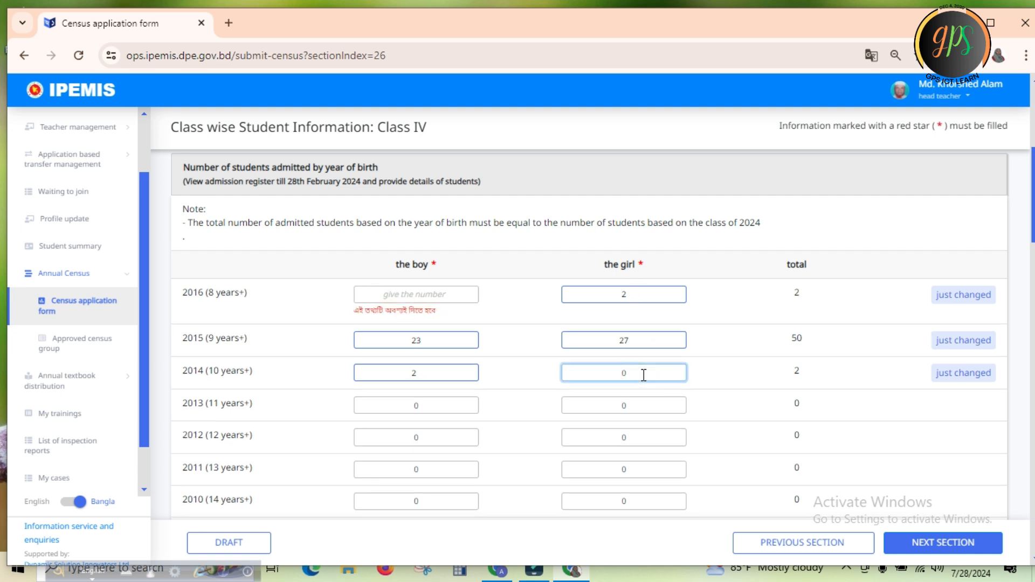
key("BackSpace")
type("2")
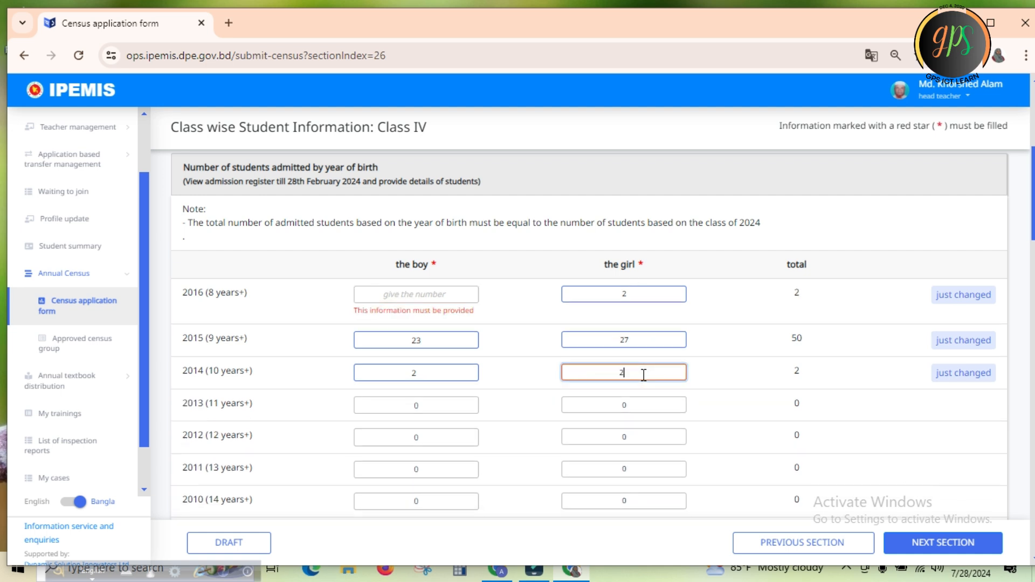
left_click(634, 293)
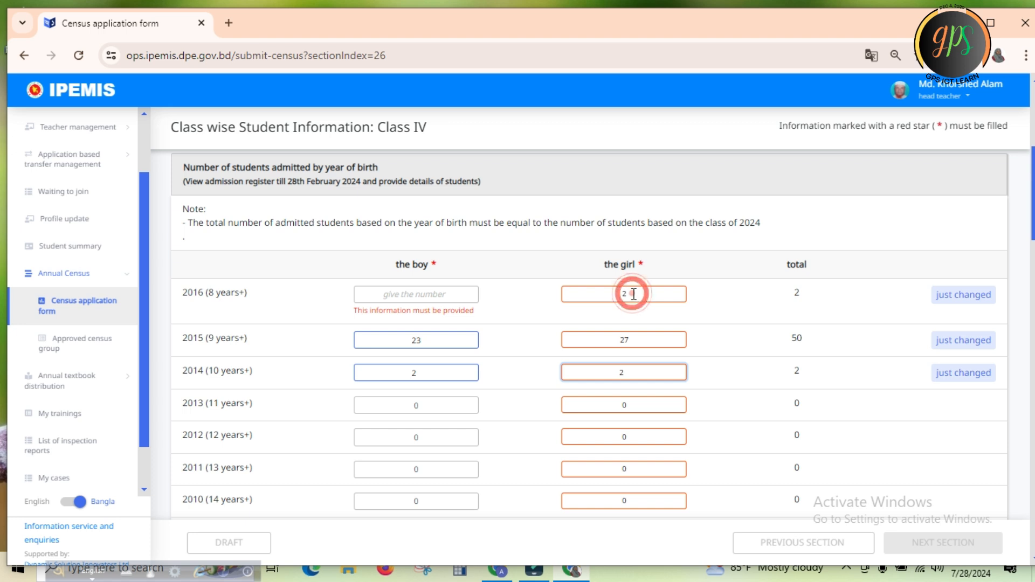
key("BackSpace")
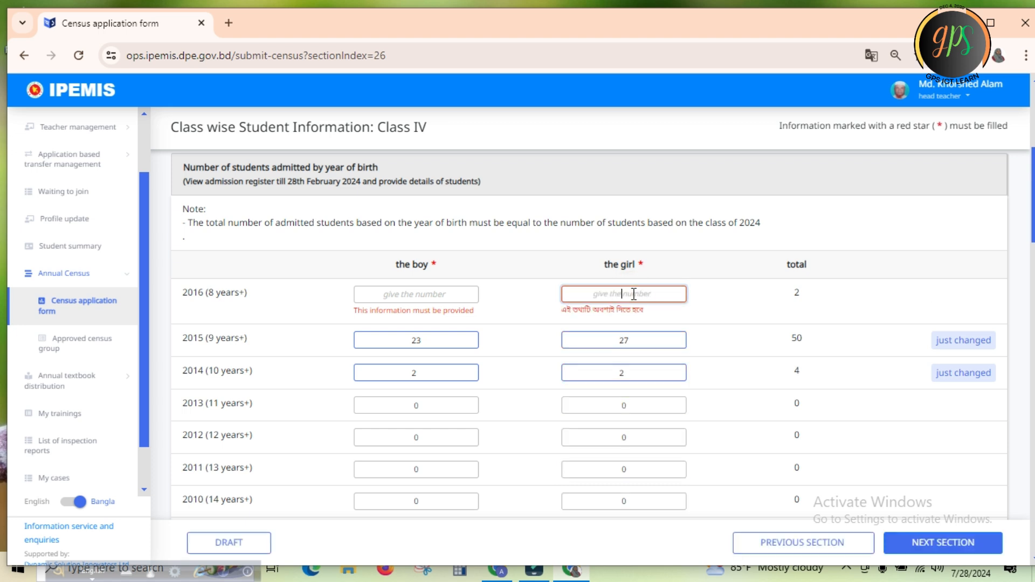
left_click(723, 340)
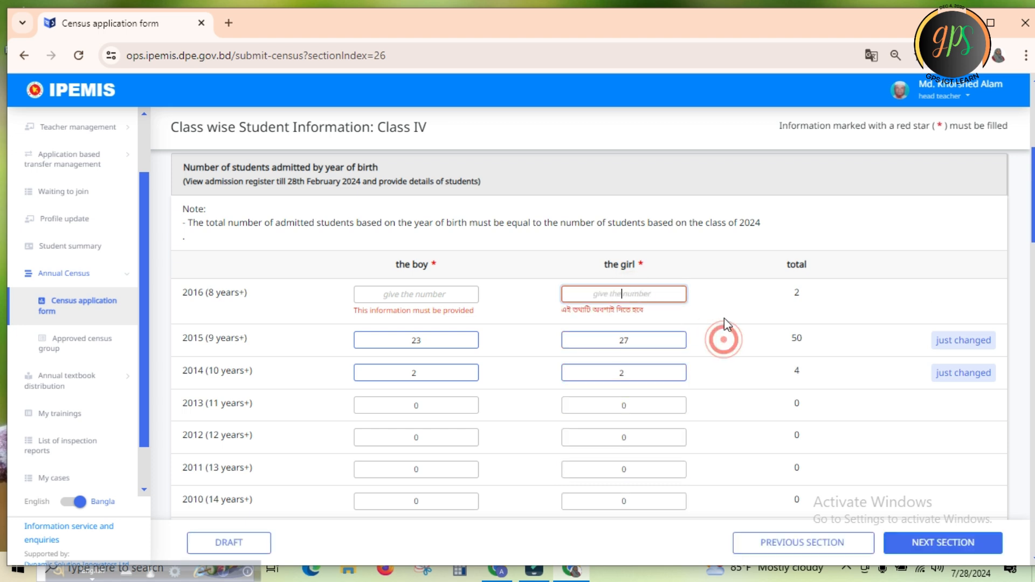
left_click(728, 289)
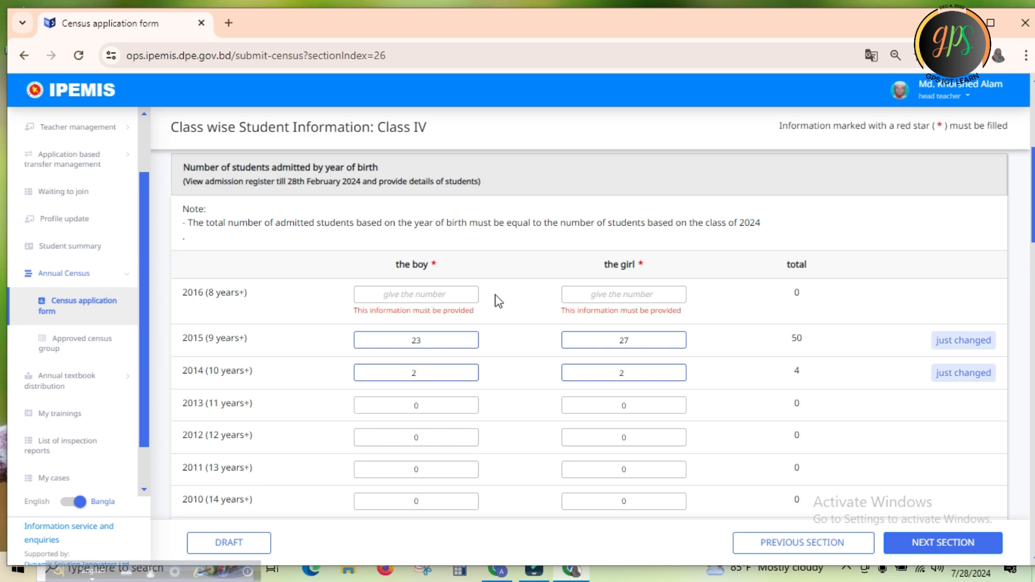
left_click(515, 292)
Check the remaining Class IV tables through religion and medium of instruction, and save the section as a draft
scroll(3, 254, "down", 3)
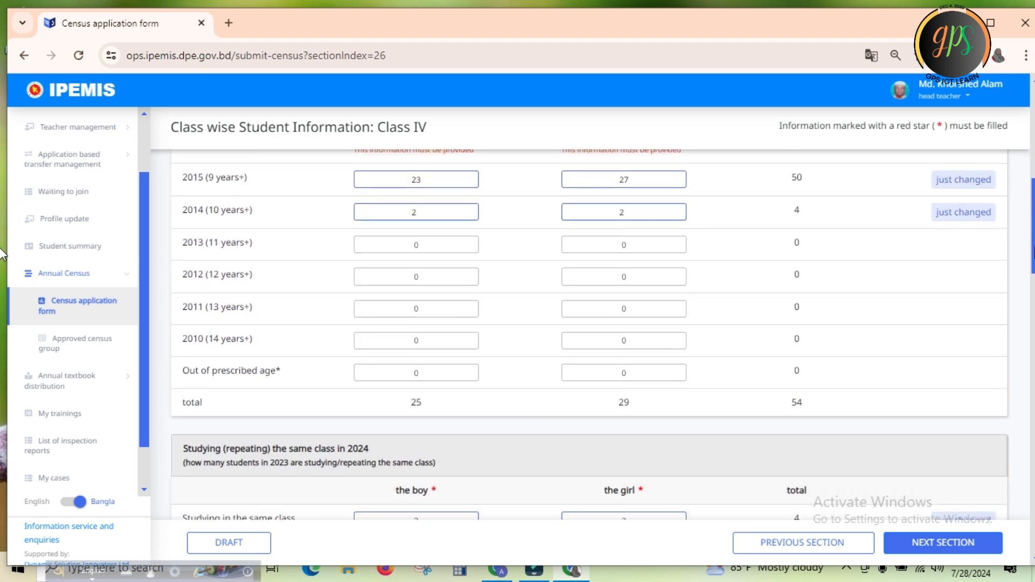
scroll(3, 254, "down", 5)
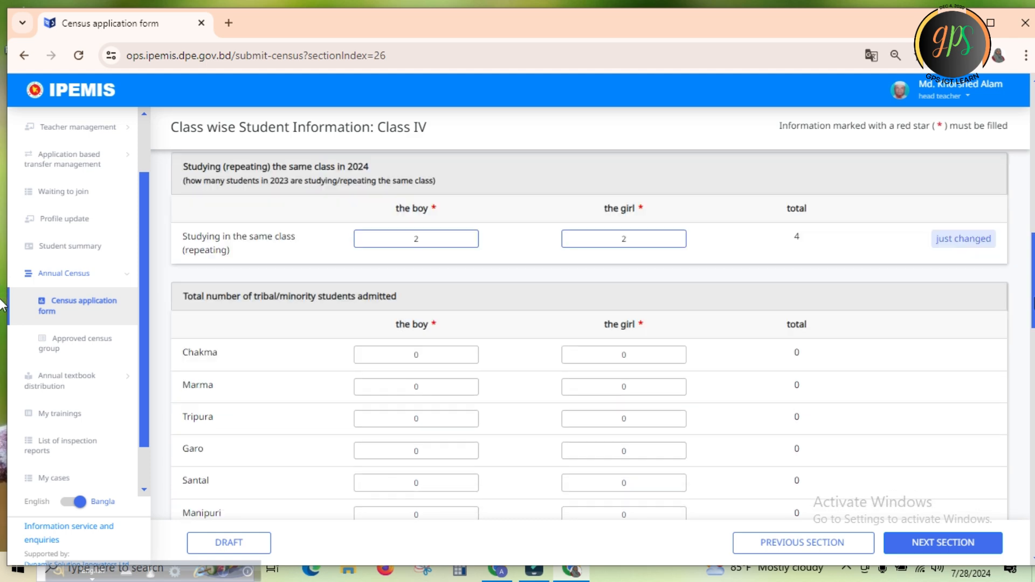
scroll(2, 313, "down", 3)
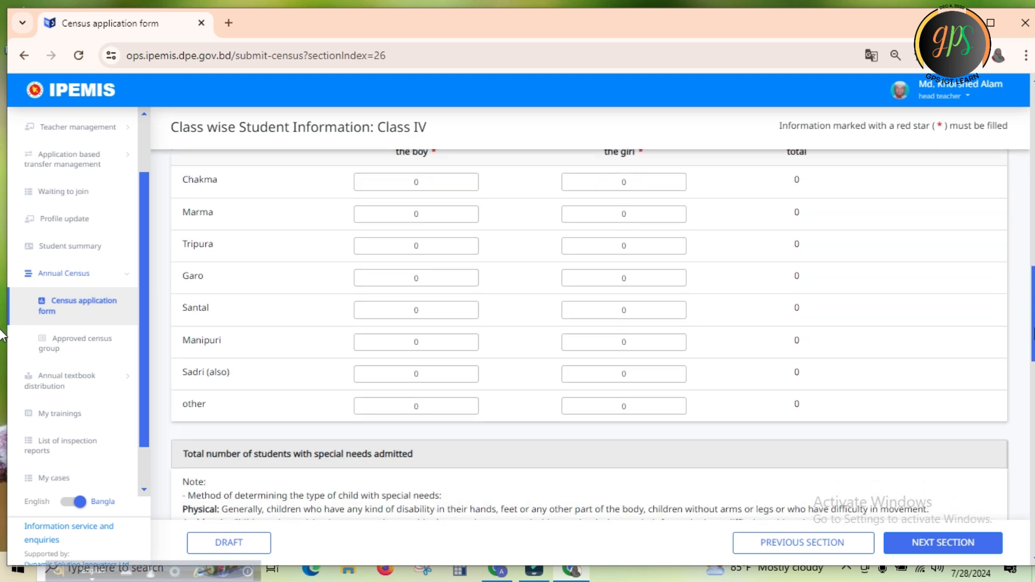
scroll(2, 334, "down", 7)
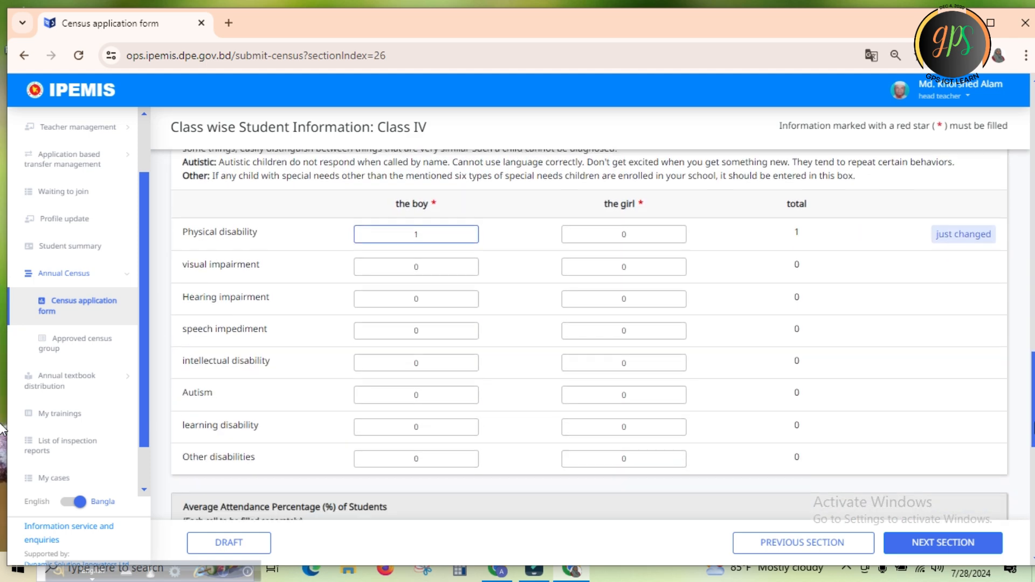
scroll(3, 429, "down", 6)
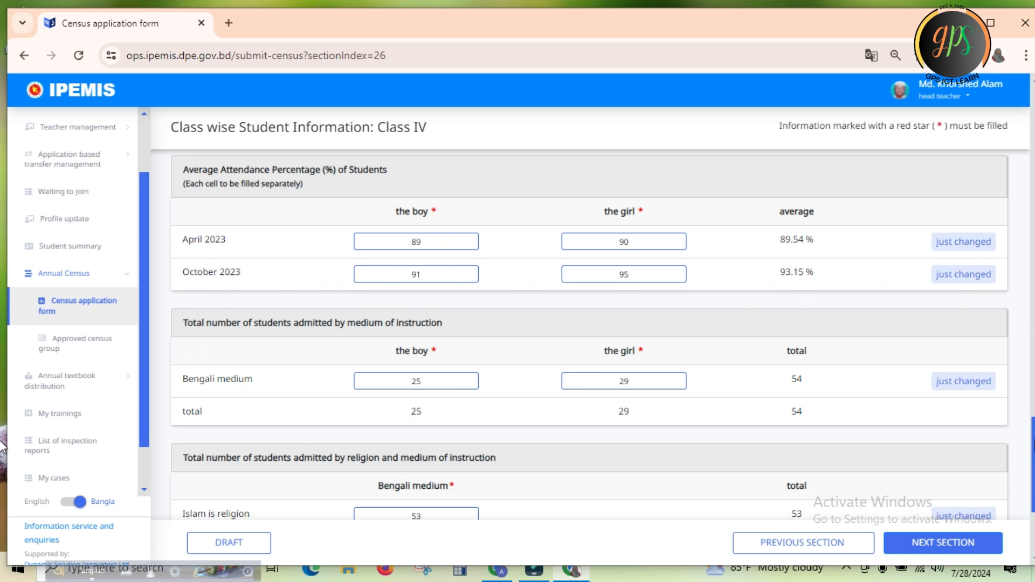
scroll(3, 442, "down", 4)
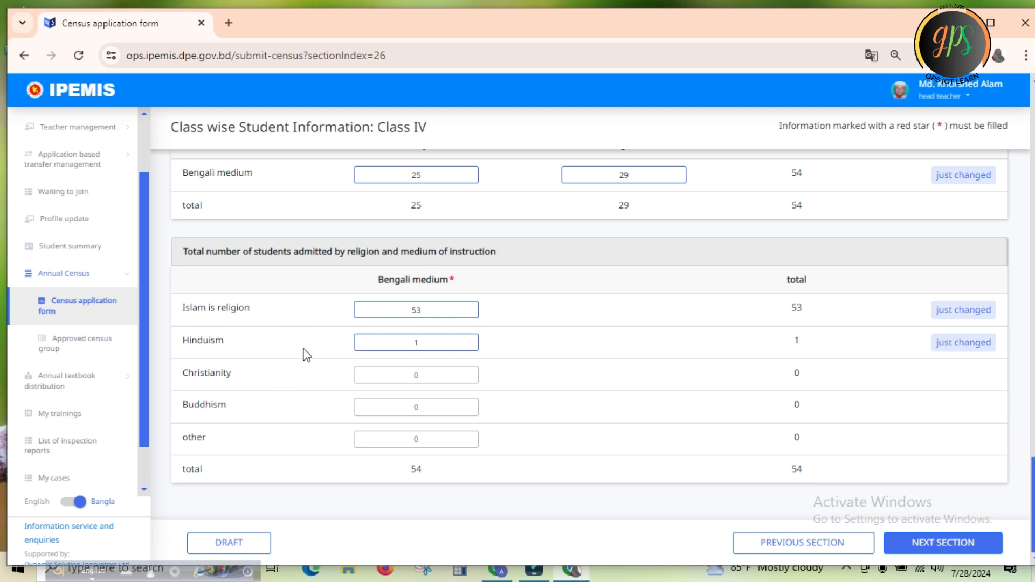
left_click(228, 543)
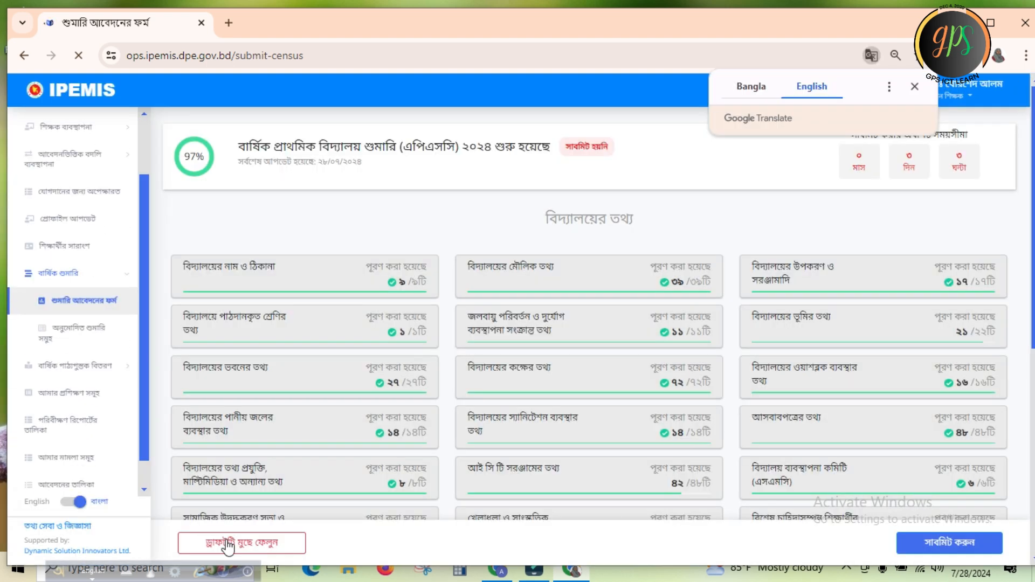
Switch the page translation back to Bangla and reopen the Third class section, choosing to wait for the unresponsive page
left_click(742, 87)
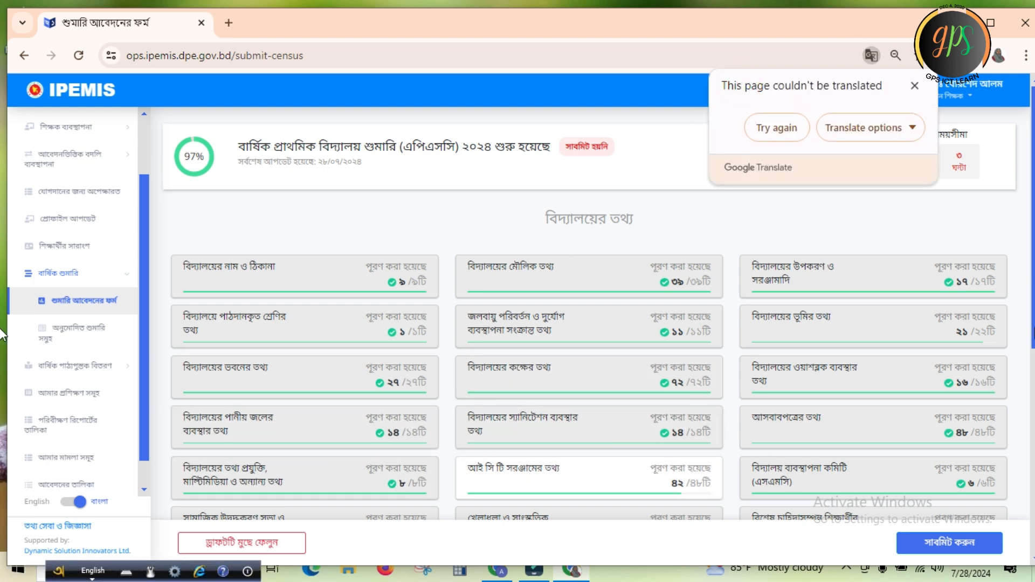
scroll(858, 471, "down", 6)
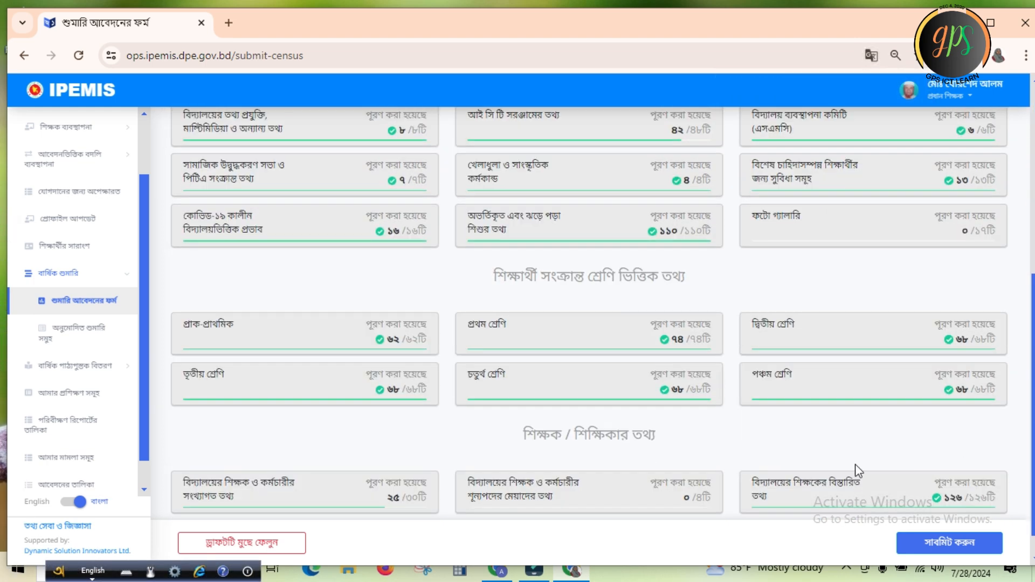
left_click(389, 391)
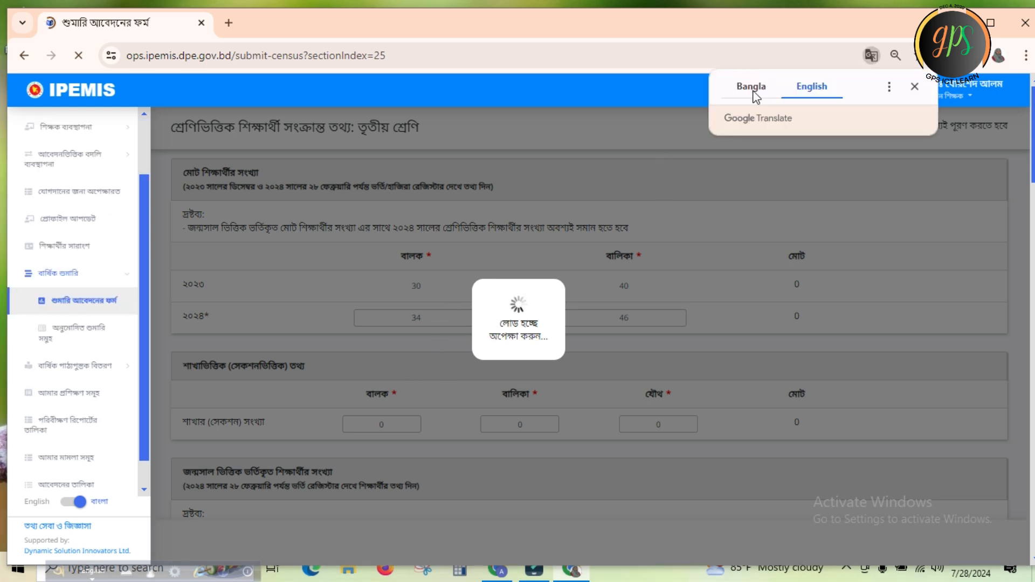
left_click(752, 87)
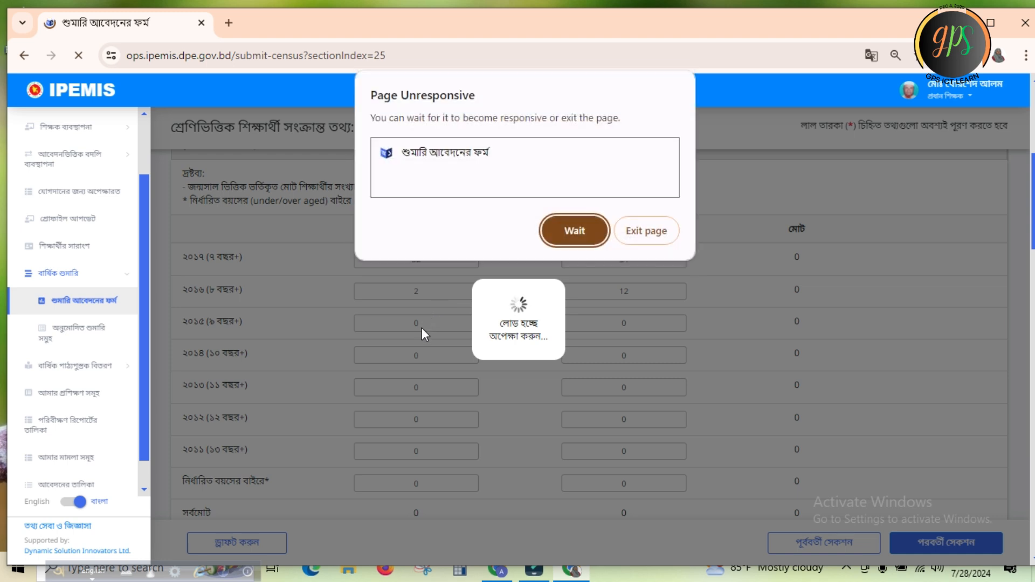
left_click(565, 231)
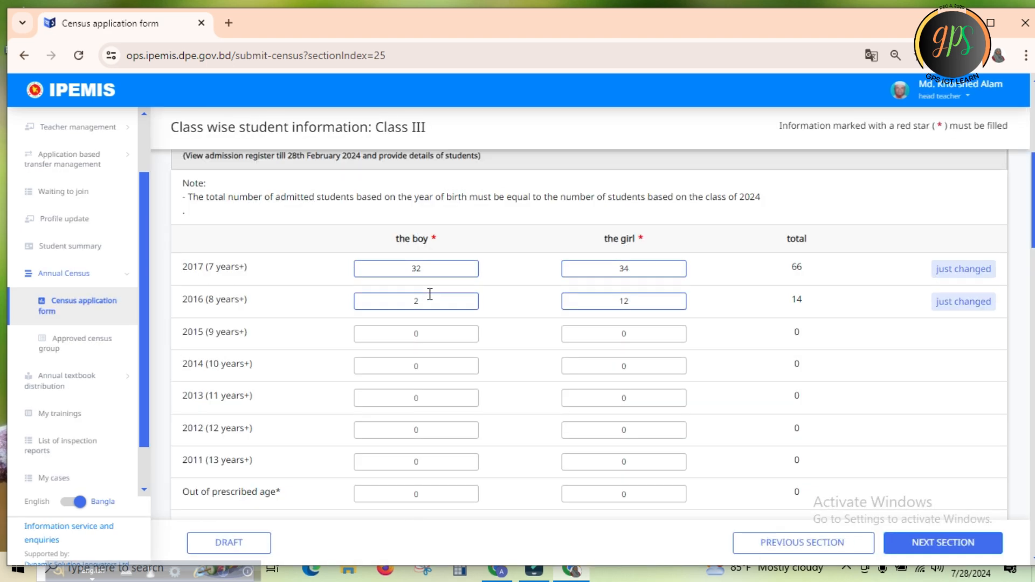
In the Class III birth-year table, set the boys' counts to 2 for 2015 and 32 for 2016, and clear the 2017 count
left_click(428, 306)
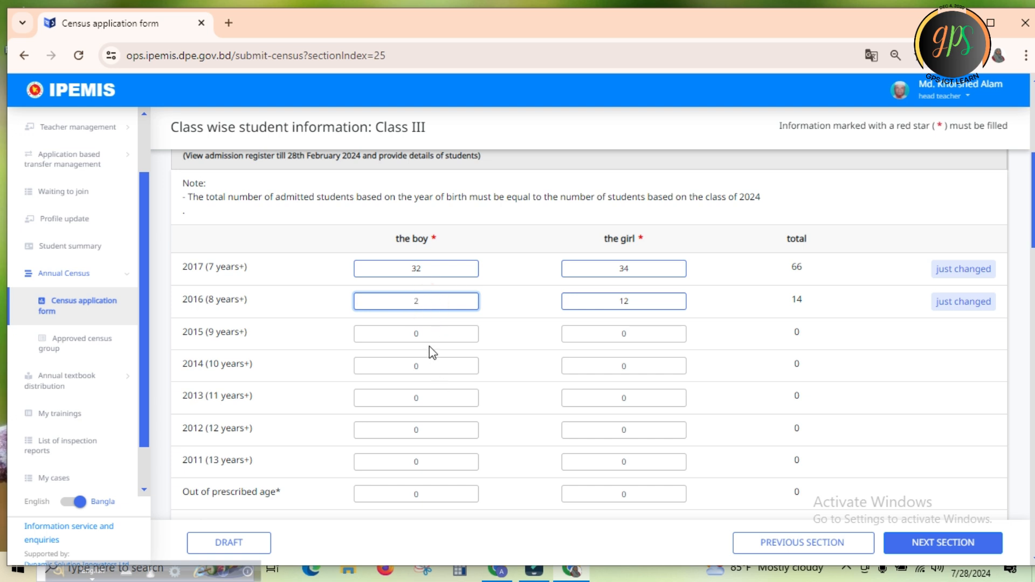
left_click(435, 332)
key("BackSpace")
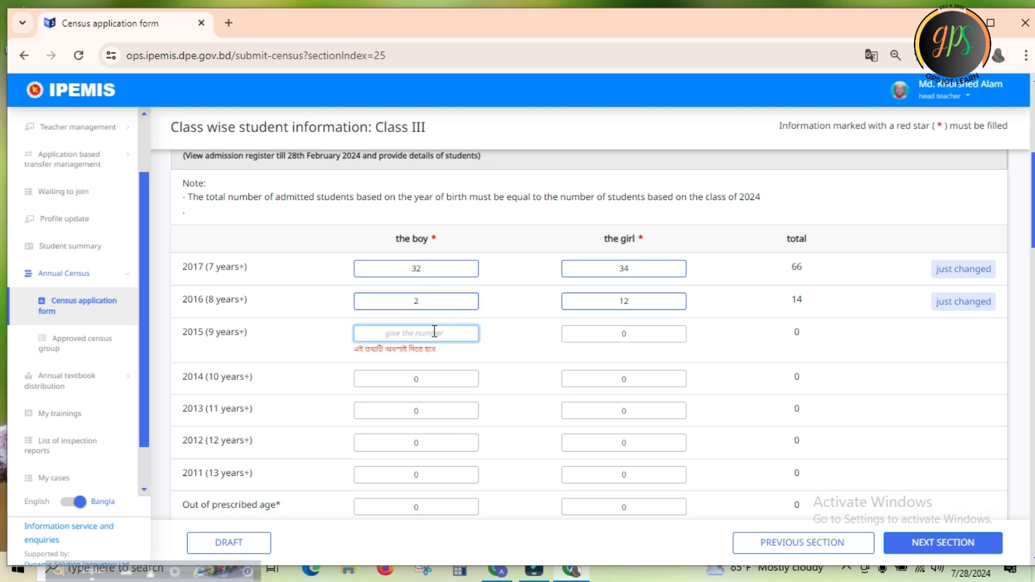
type("2")
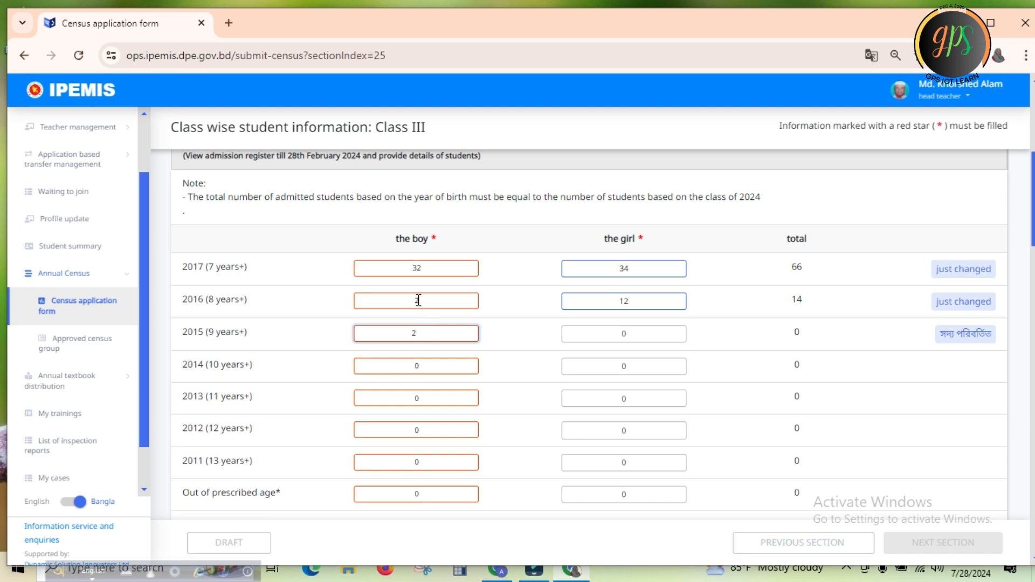
left_click(429, 300)
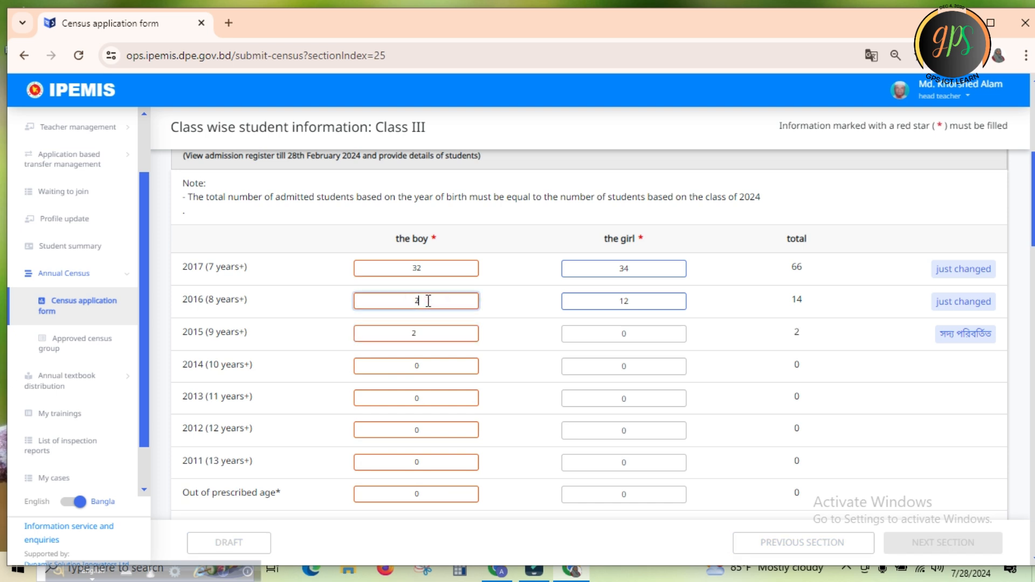
key("BackSpace")
type("32")
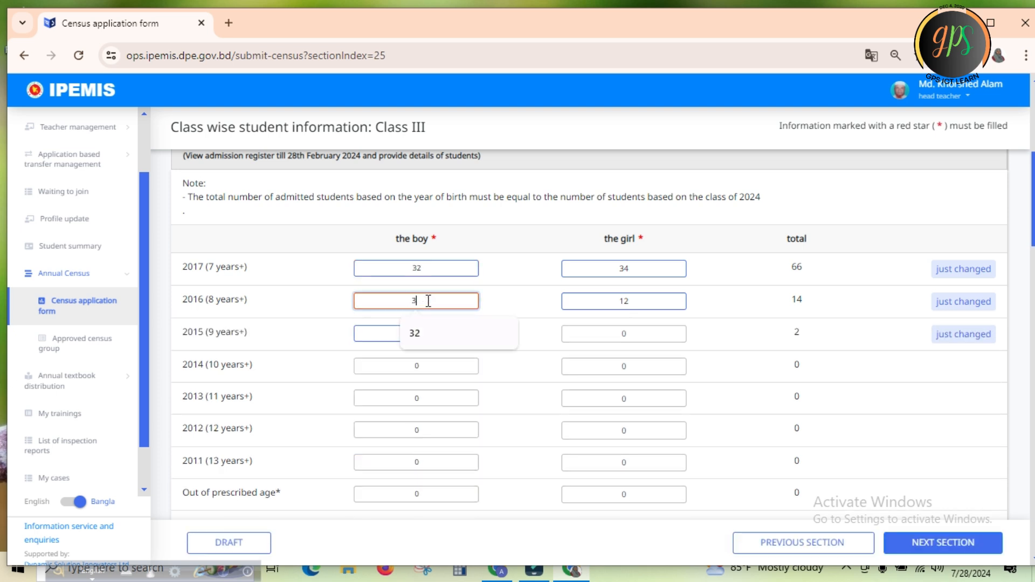
left_click(443, 272)
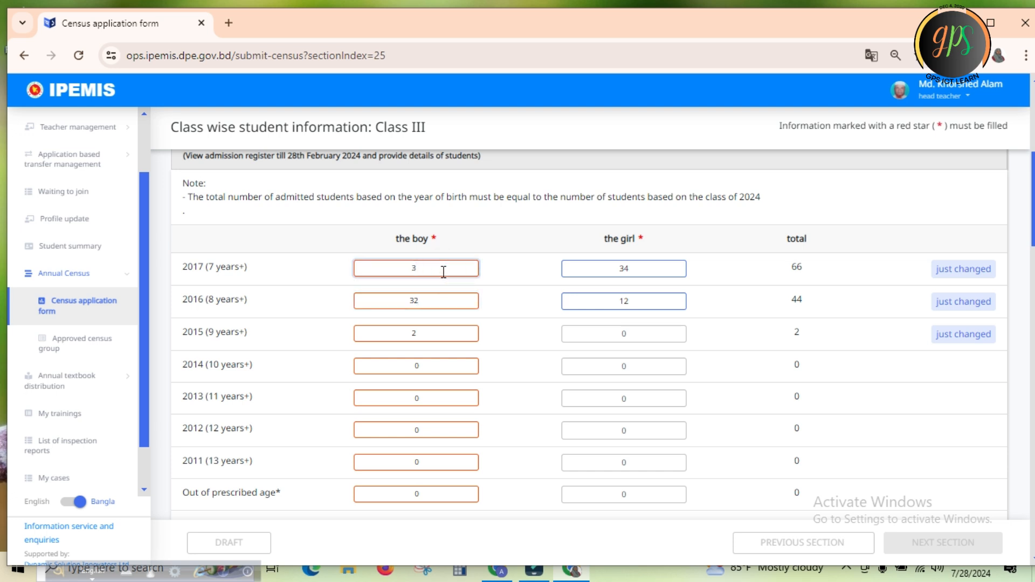
key("BackSpace")
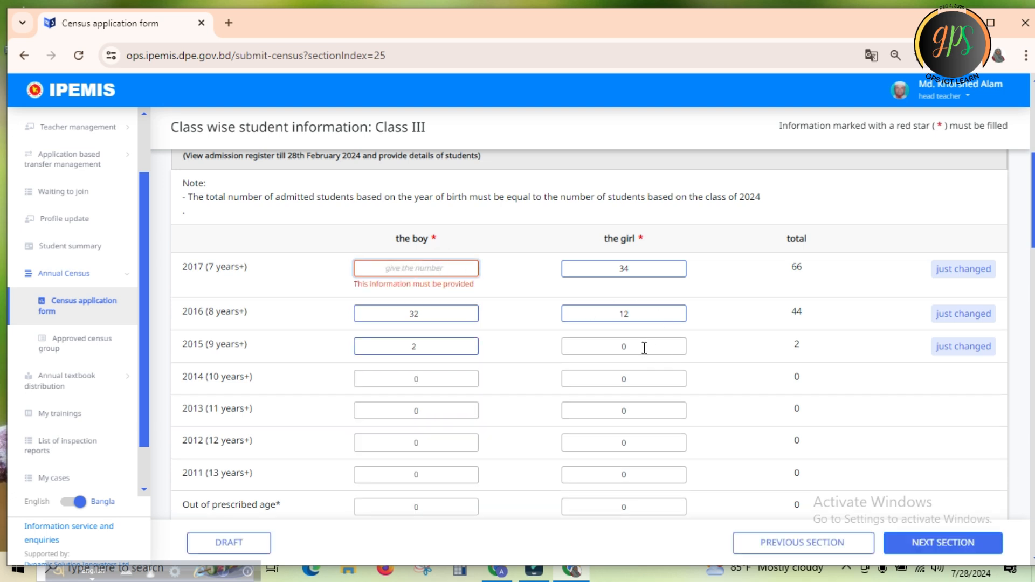
Set the girls' counts in the Class III birth-year table to 12 for 2015 and 34 for 2016, and clear the 2017 count
left_click(643, 346)
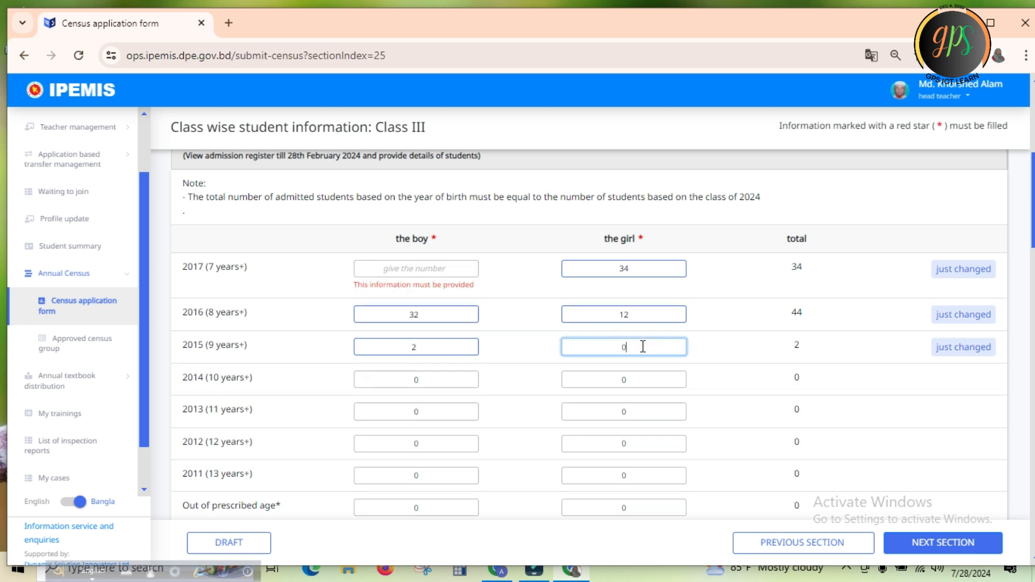
key("BackSpace")
type("12")
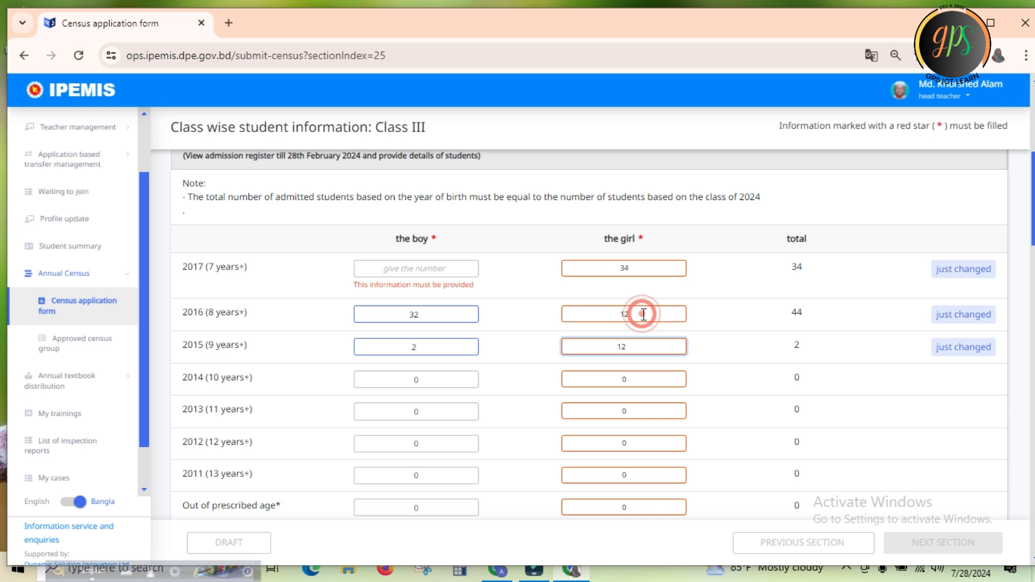
left_click(643, 314)
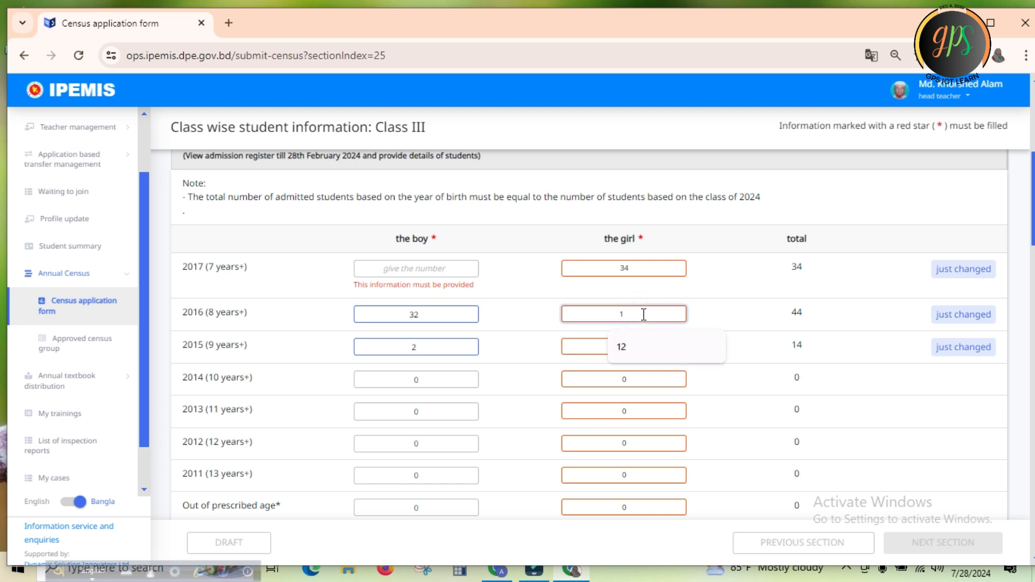
key("BackSpace")
type("34")
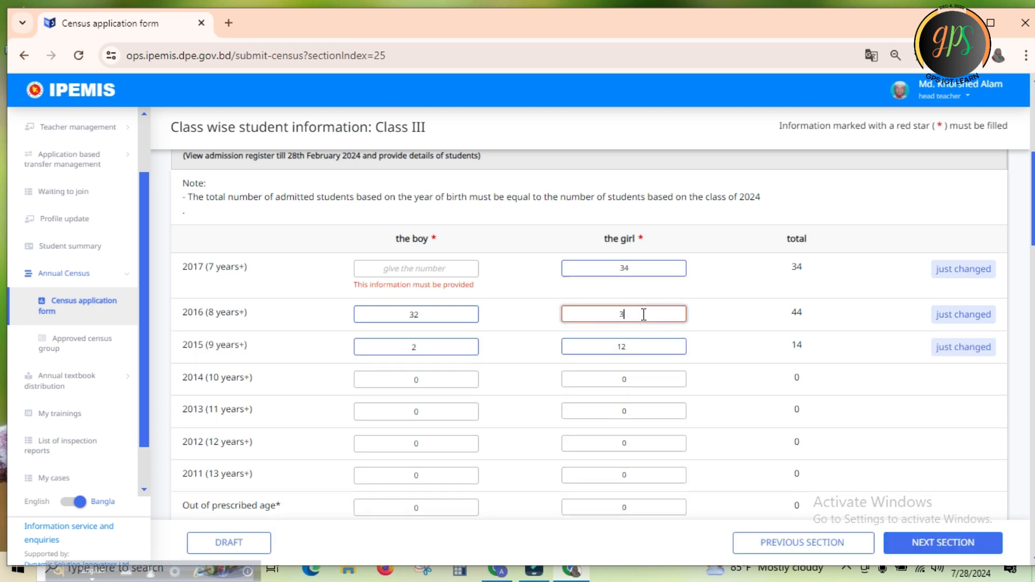
left_click(641, 264)
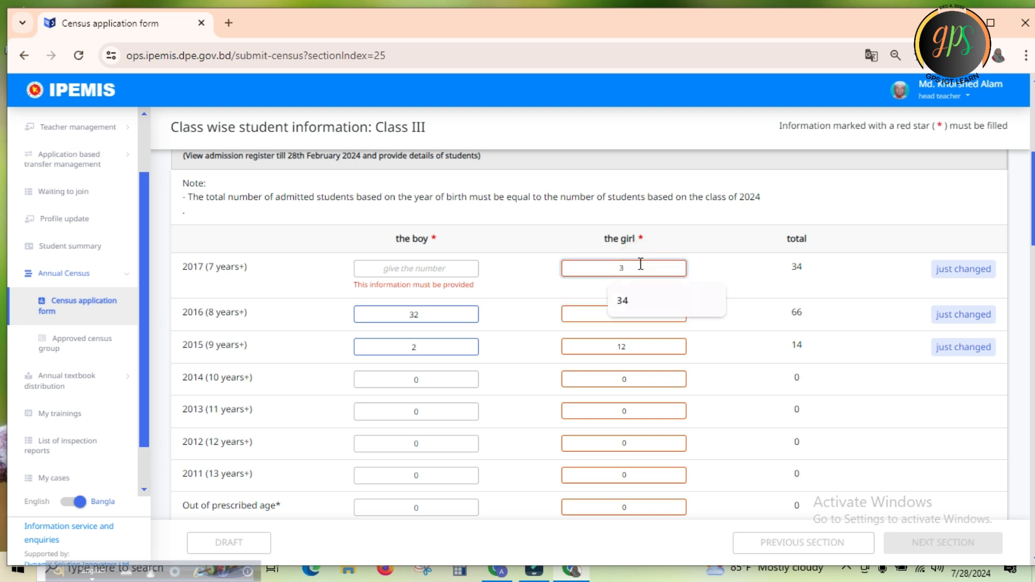
key("BackSpace")
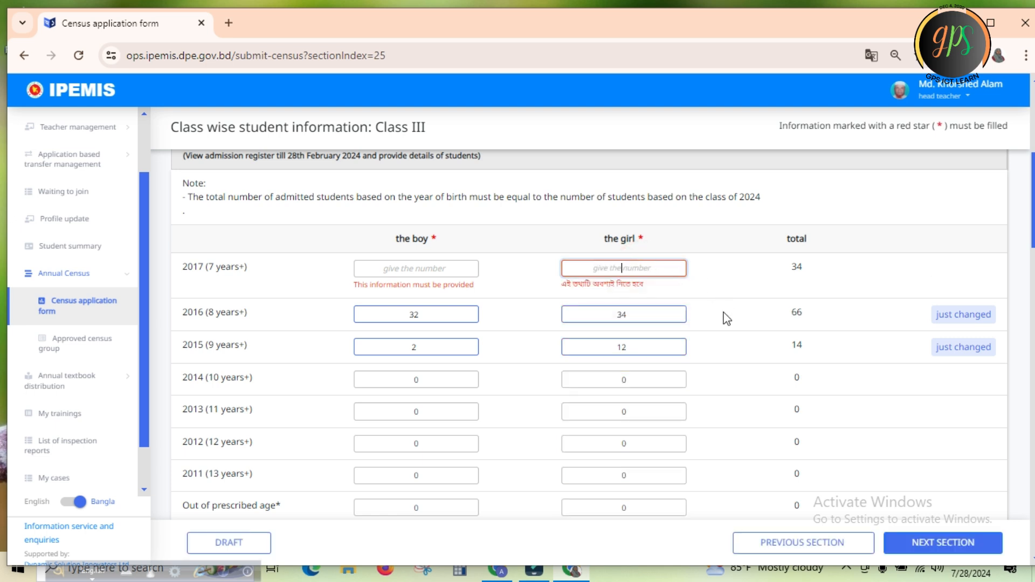
left_click(722, 311)
left_click(730, 269)
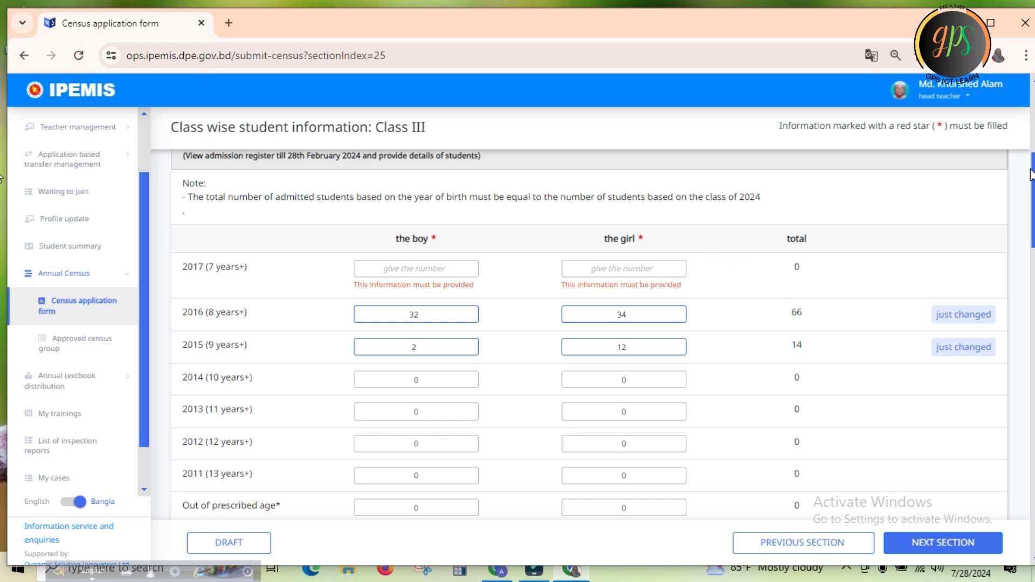
Check the Class III birth-year totals and the remaining tables, and save the section as a draft
scroll(2, 178, "down", 3)
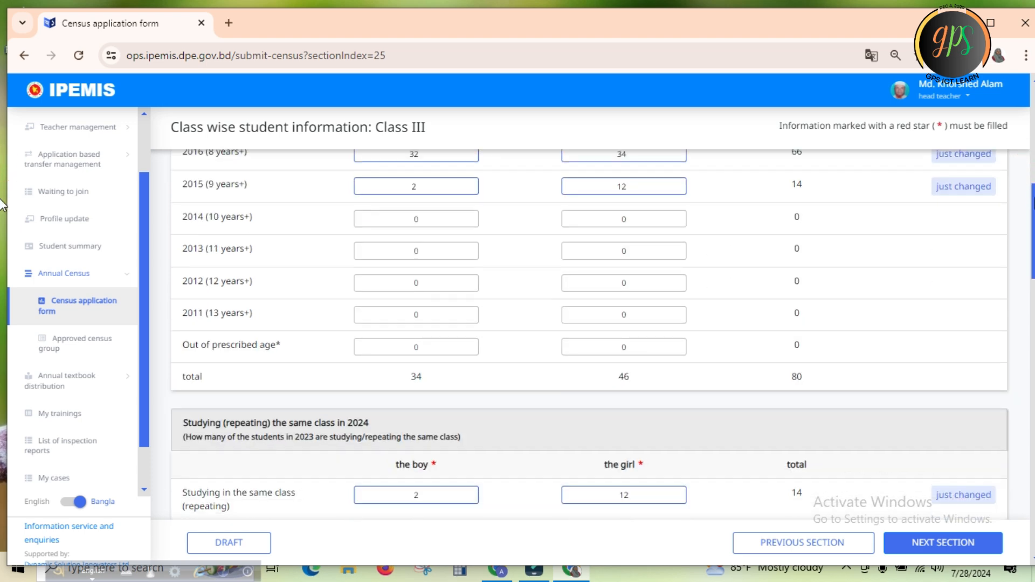
scroll(2, 203, "up", 1)
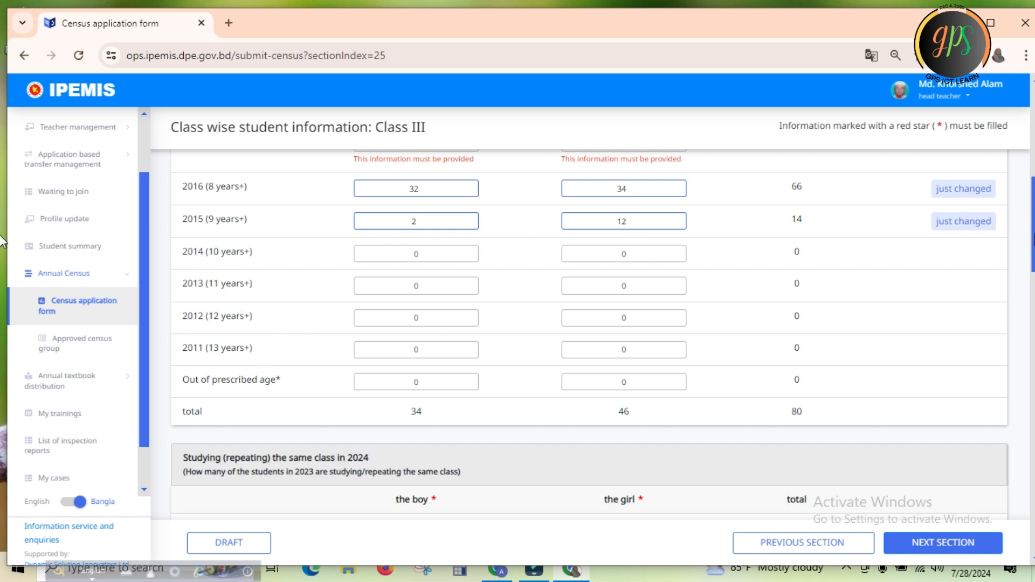
scroll(1, 250, "down", 20)
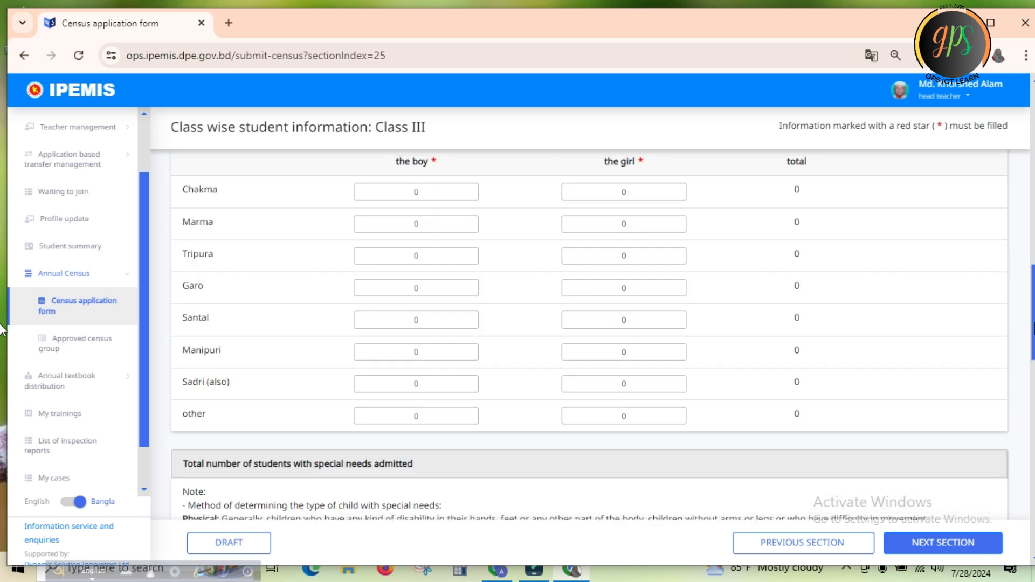
scroll(3, 488, "down", 2)
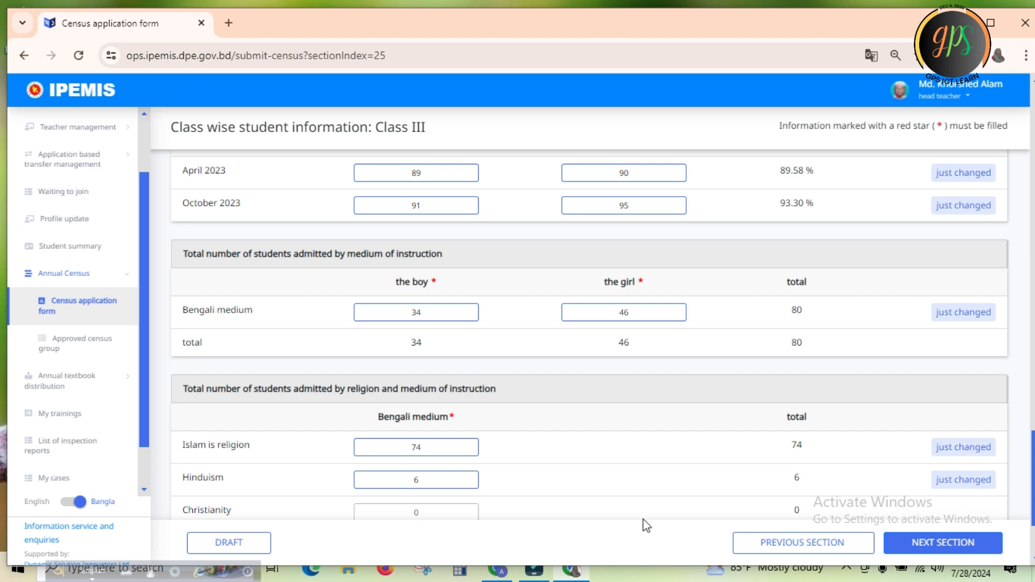
left_click(236, 543)
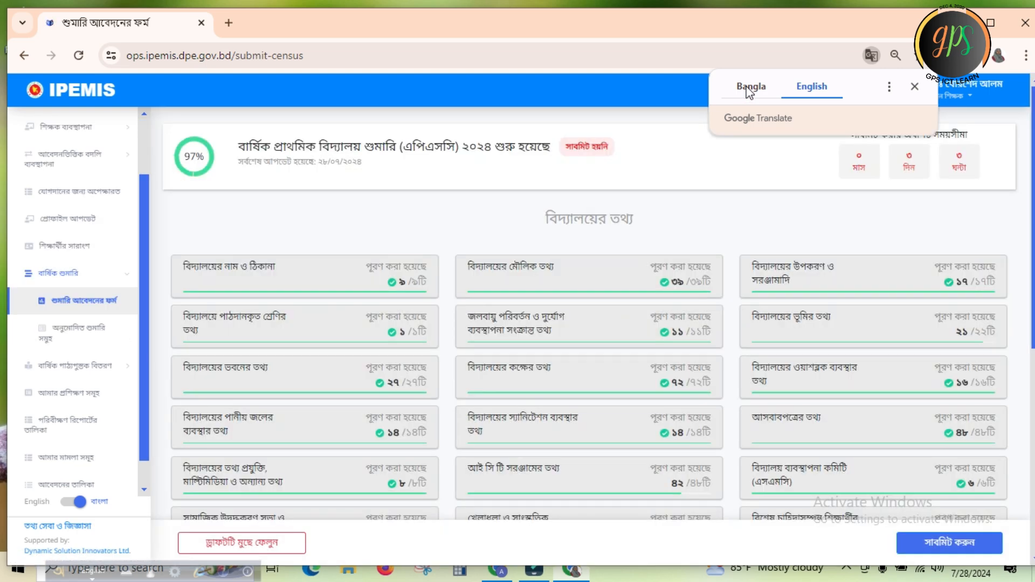
Return the page translation to Bangla and open the Fifth class section, choosing to wait for the unresponsive page
left_click(750, 88)
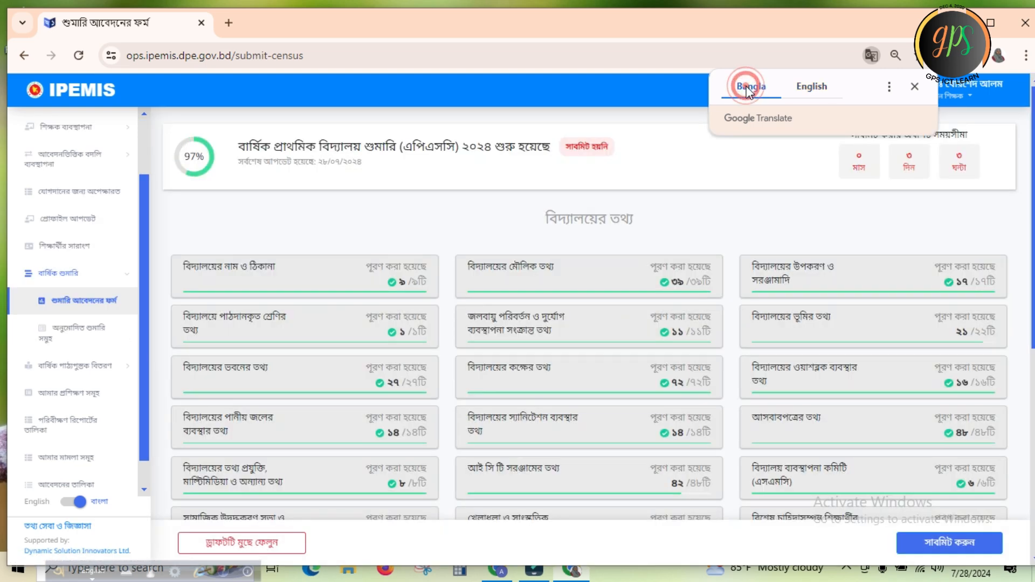
scroll(3, 164, "down", 7)
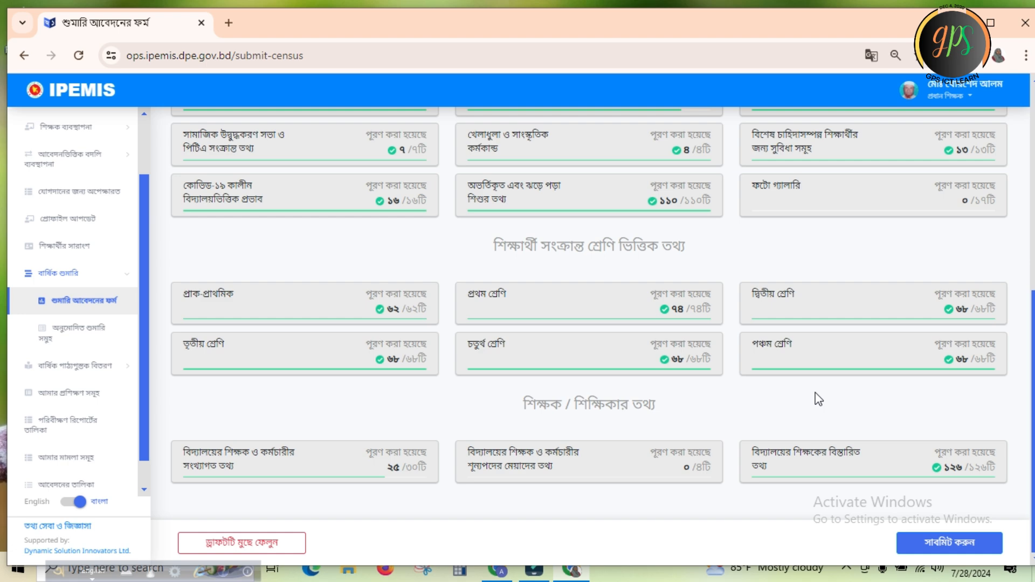
left_click(798, 350)
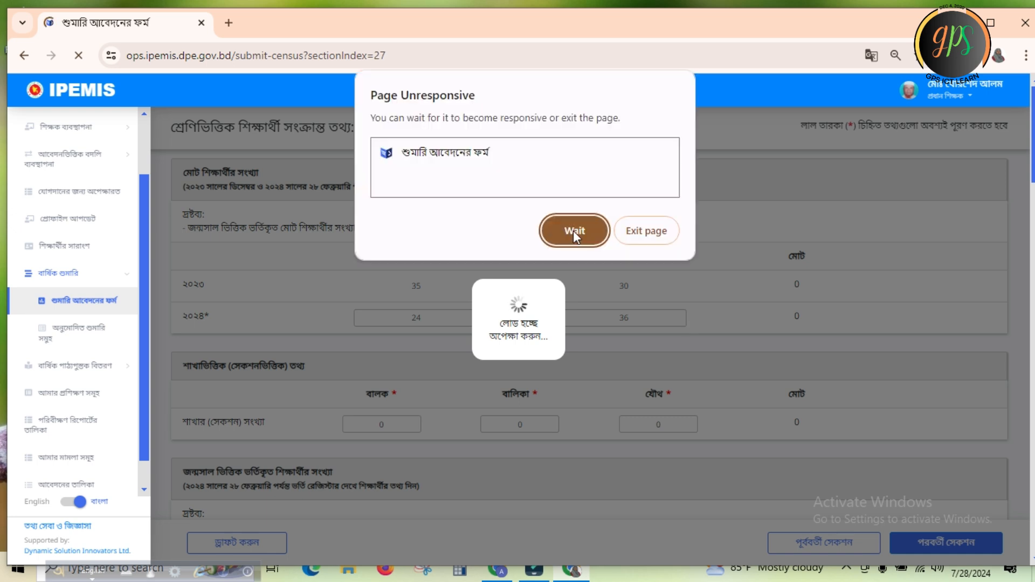
left_click(574, 231)
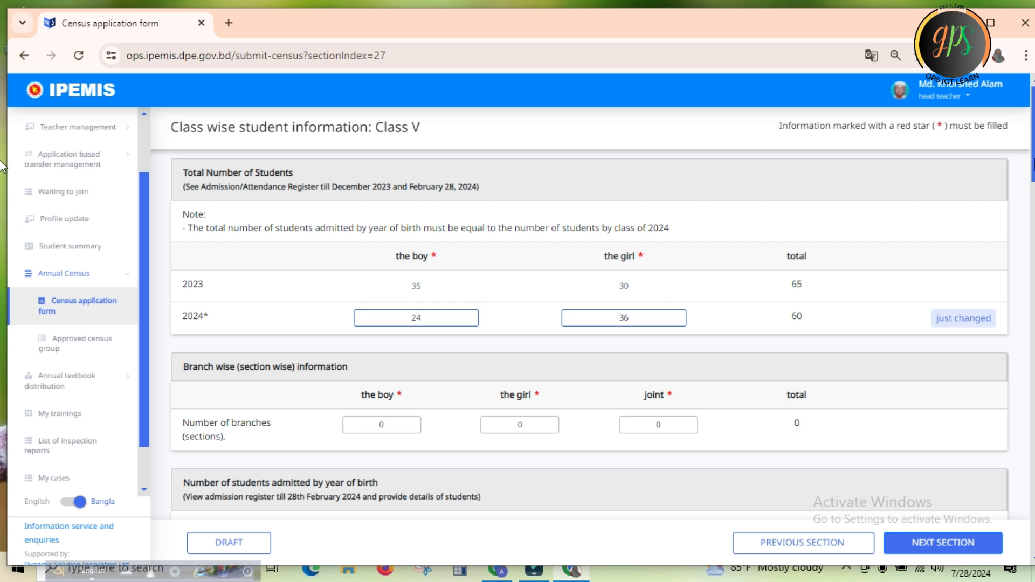
Review the Class V tables from total students through religion and medium of instruction, and save the section as a draft
left_click_drag(1034, 144, 1034, 170)
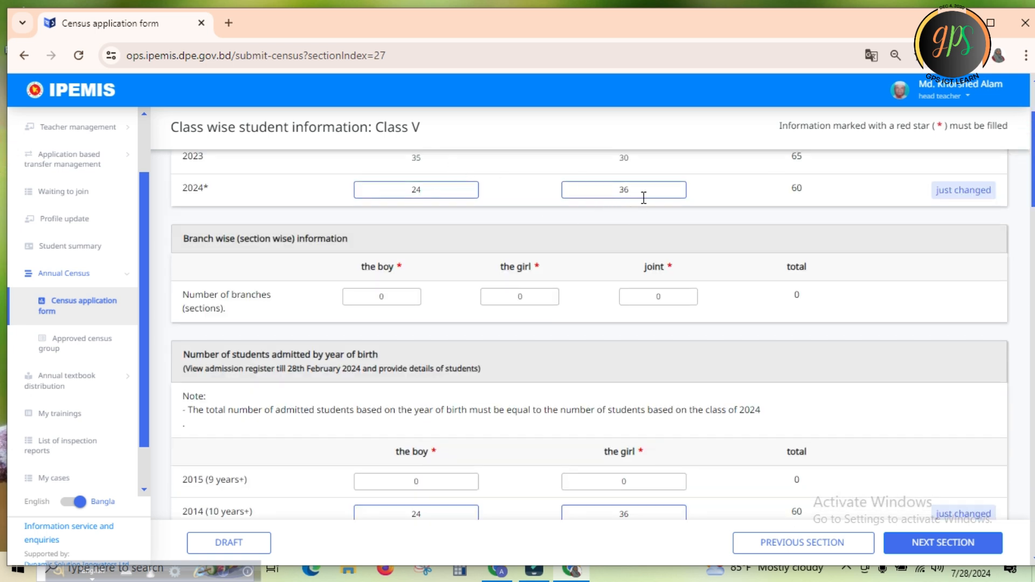
left_click_drag(1033, 166, 1034, 207)
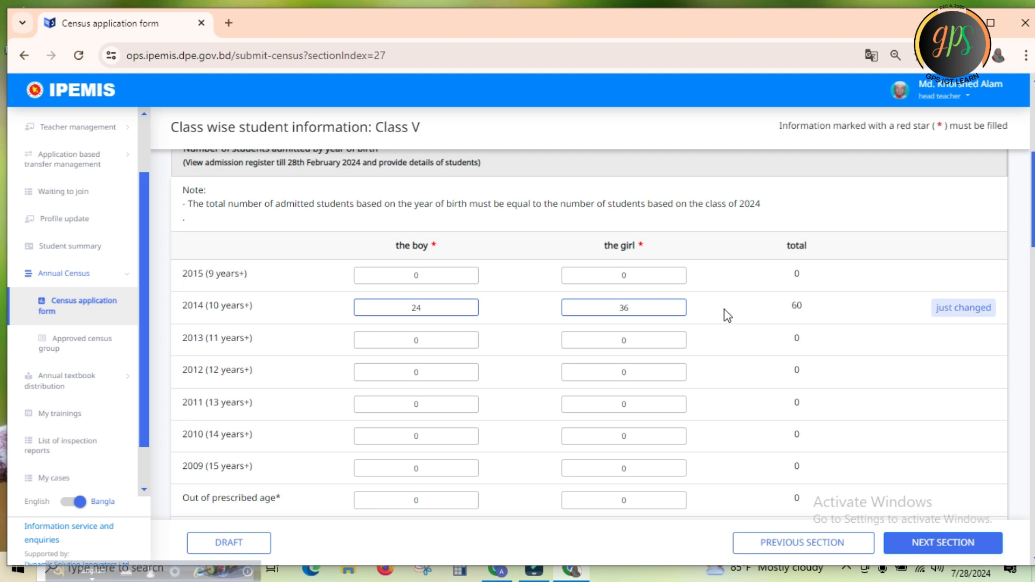
scroll(1, 264, "down", 4)
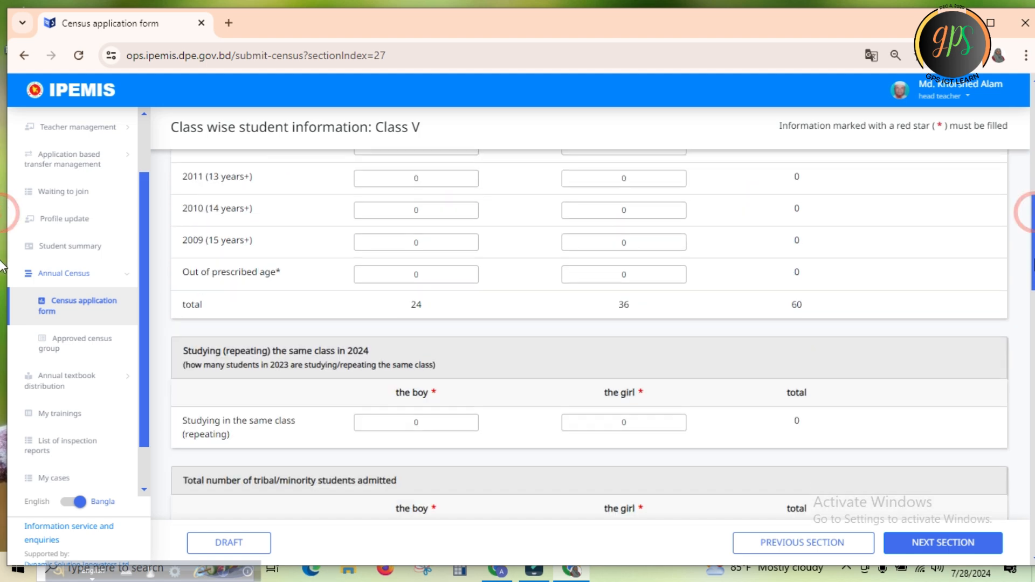
scroll(2, 280, "down", 3)
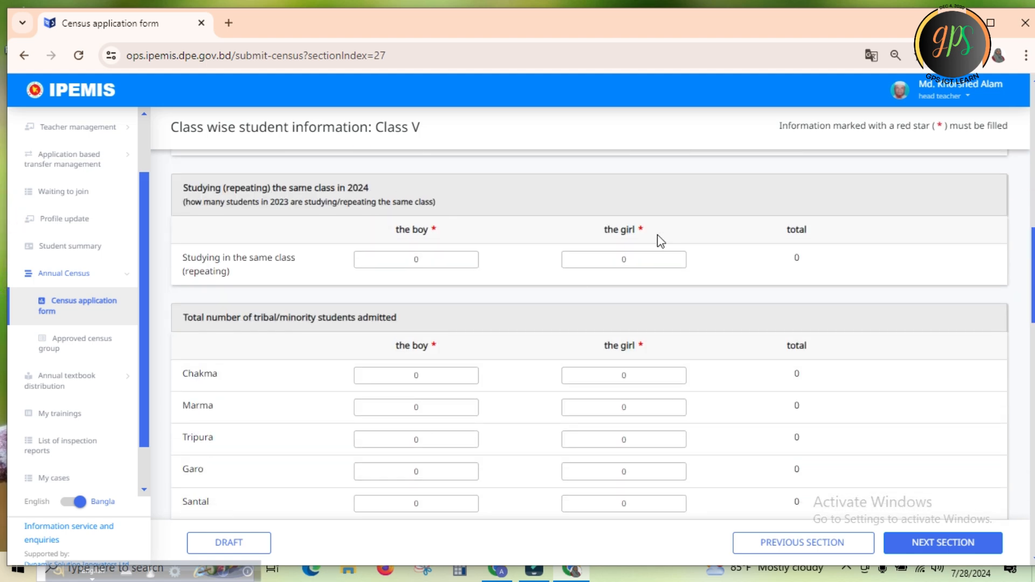
scroll(2, 264, "down", 15)
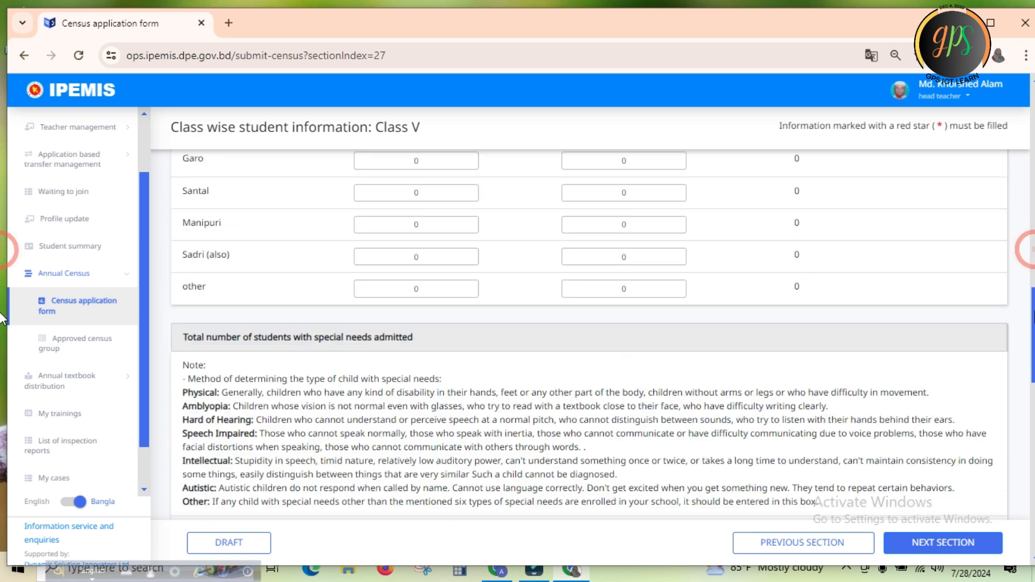
scroll(2, 418, "down", 2)
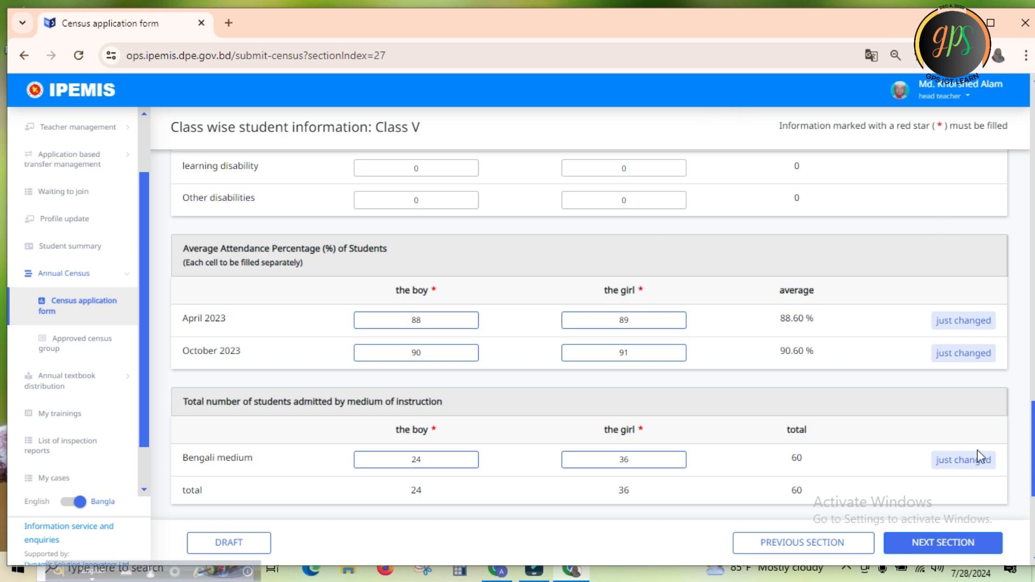
scroll(1031, 431, "down", 2)
left_click_drag(1033, 443, 1033, 489)
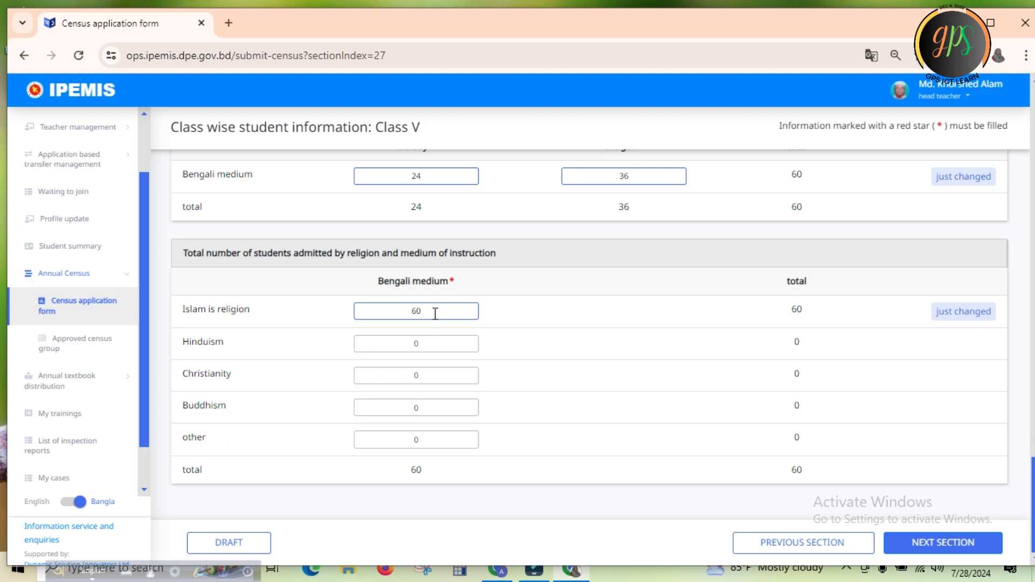
left_click(235, 542)
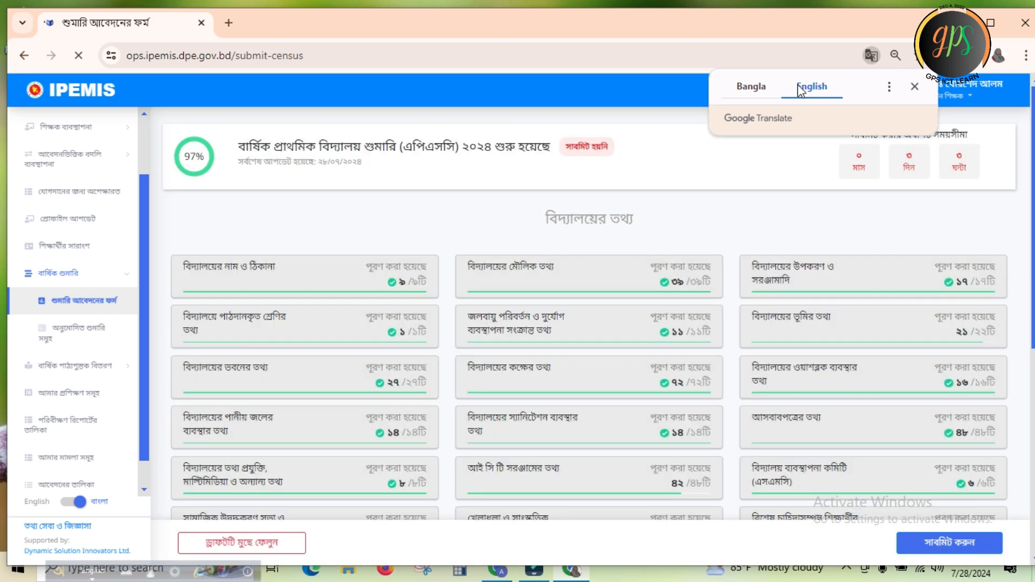
Return the page translation to Bangla and go through the census section cards down to the teacher information group
left_click(747, 87)
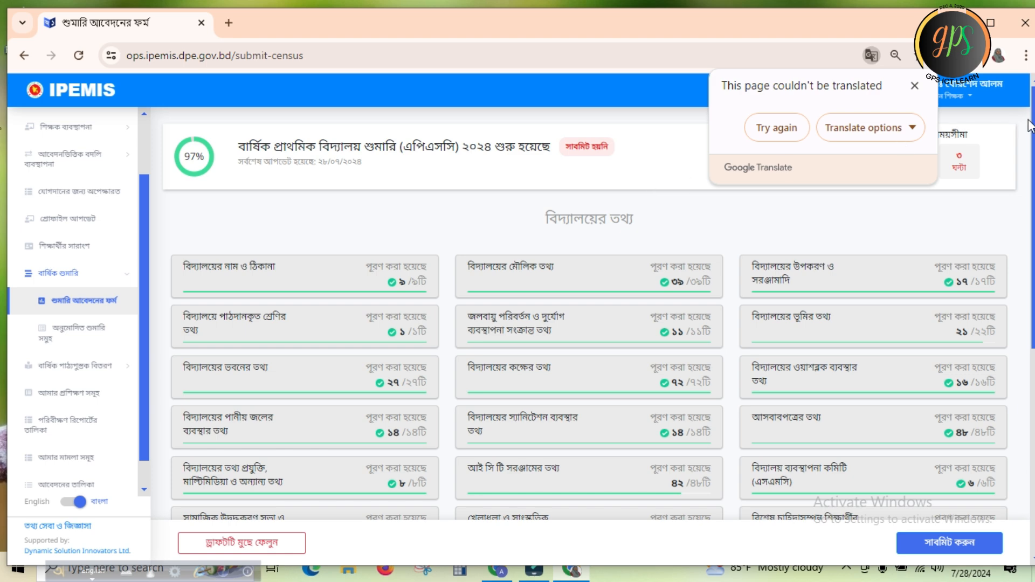
scroll(3, 180, "down", 2)
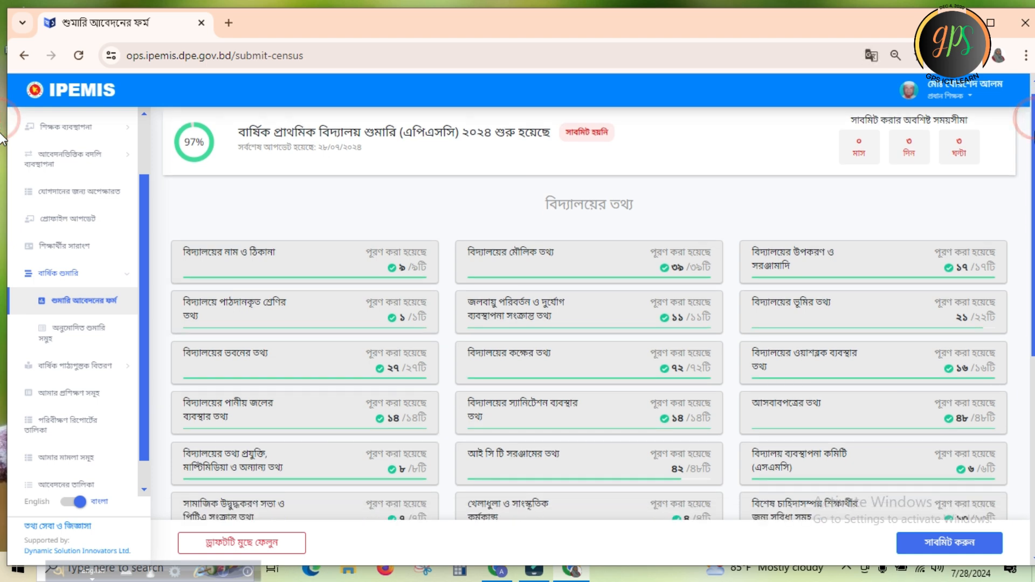
scroll(3, 180, "down", 2)
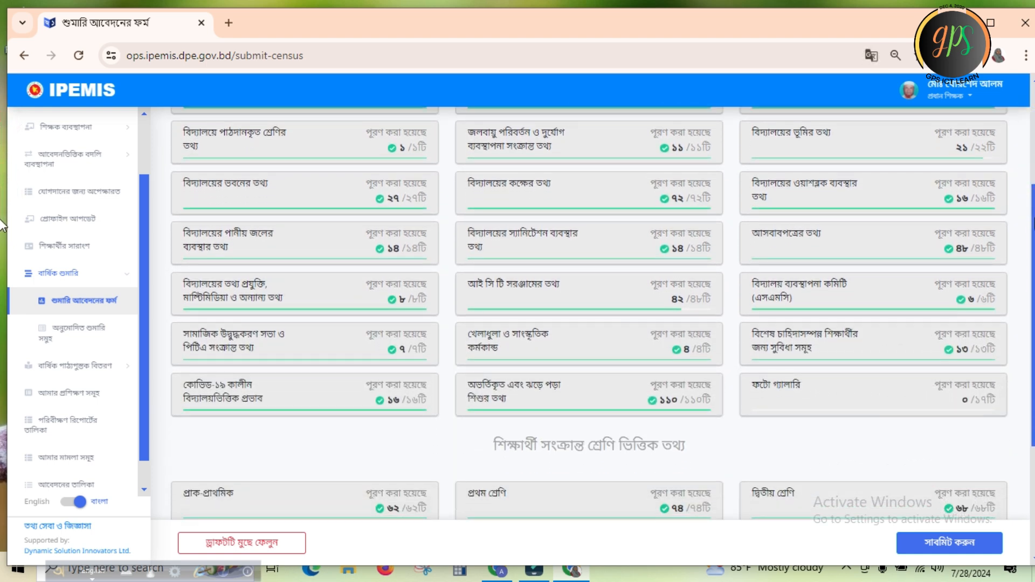
scroll(2, 225, "down", 2)
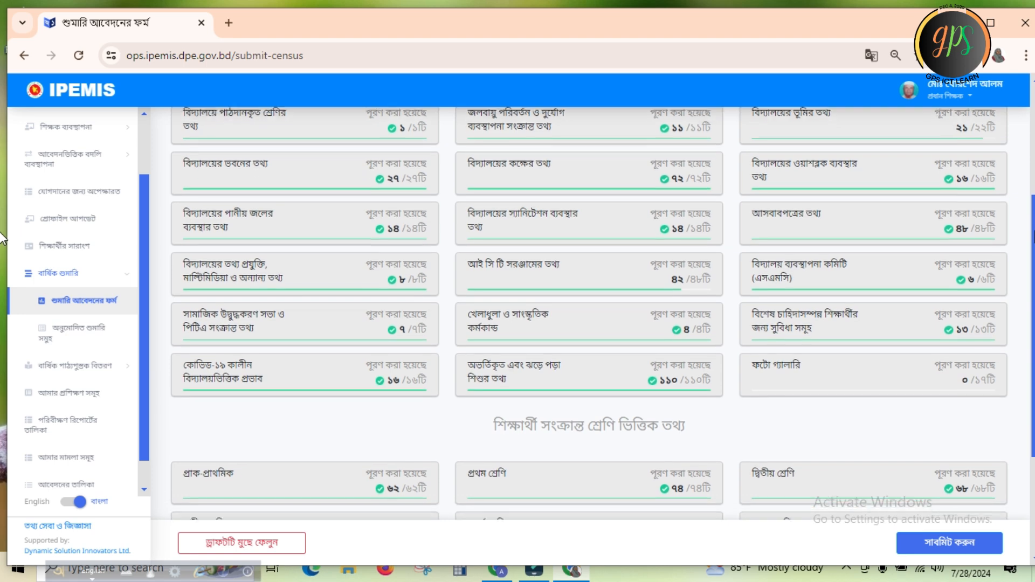
scroll(2, 264, "down", 1)
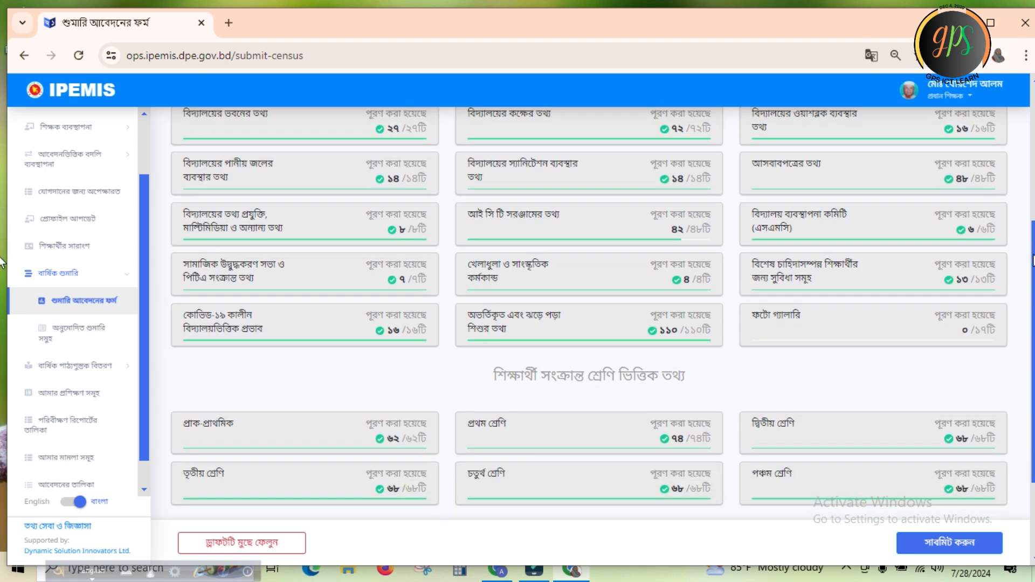
scroll(2, 274, "down", 1)
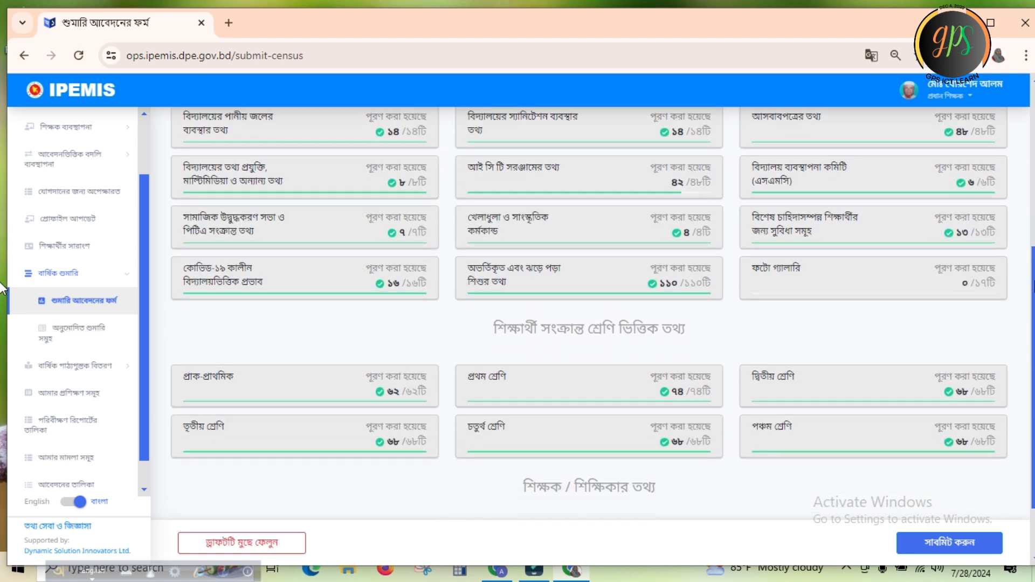